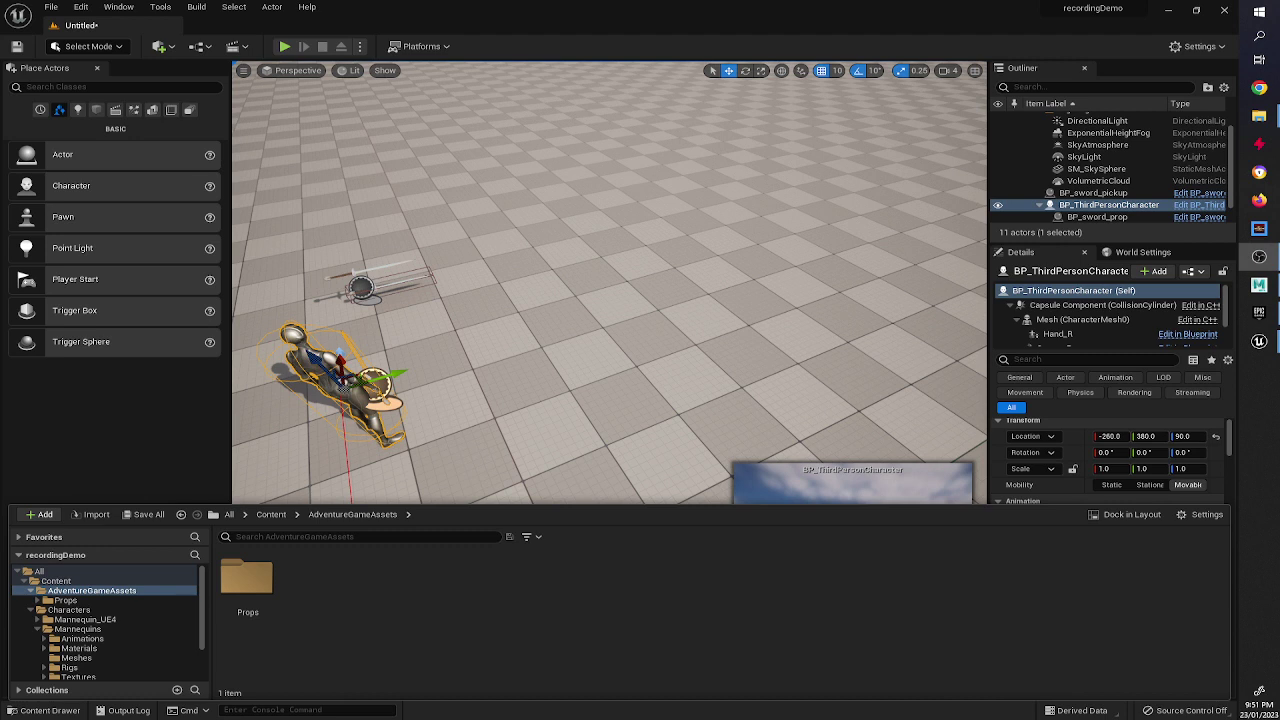
Step: Create a folder named Environmental_Assets inside the AdventureGameAssets content folder
left_click(271, 515)
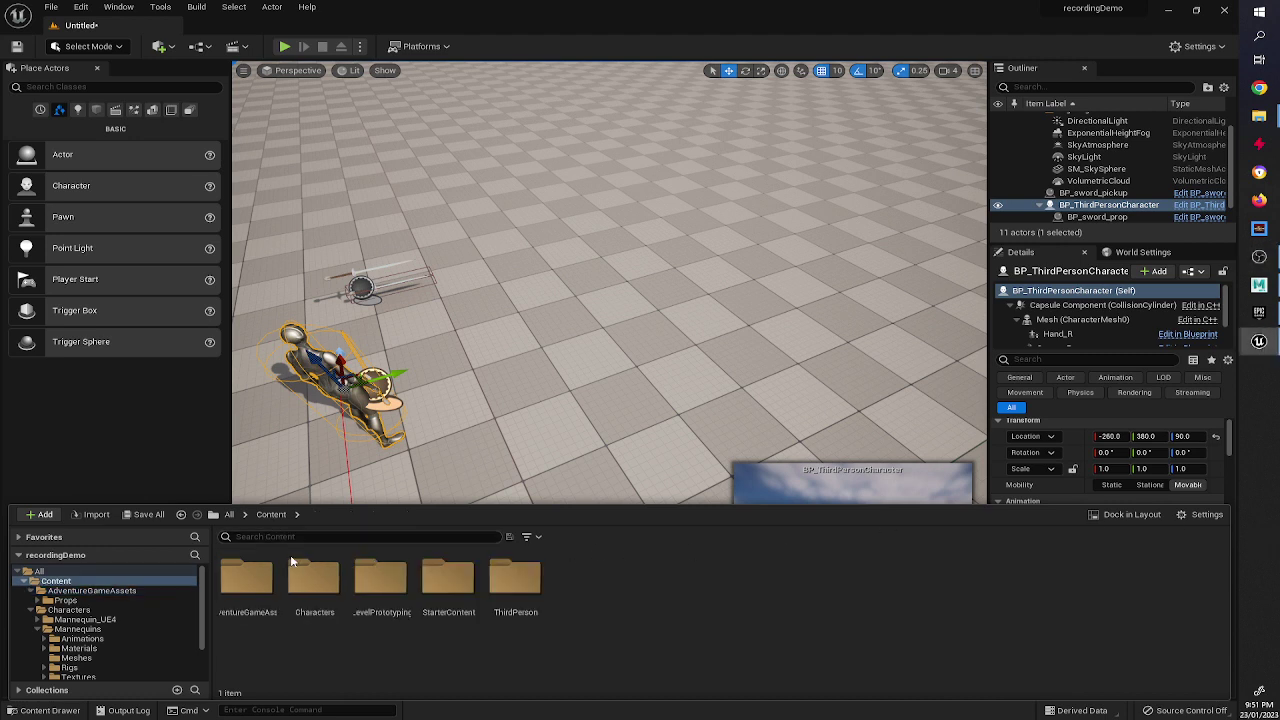
double_click(264, 605)
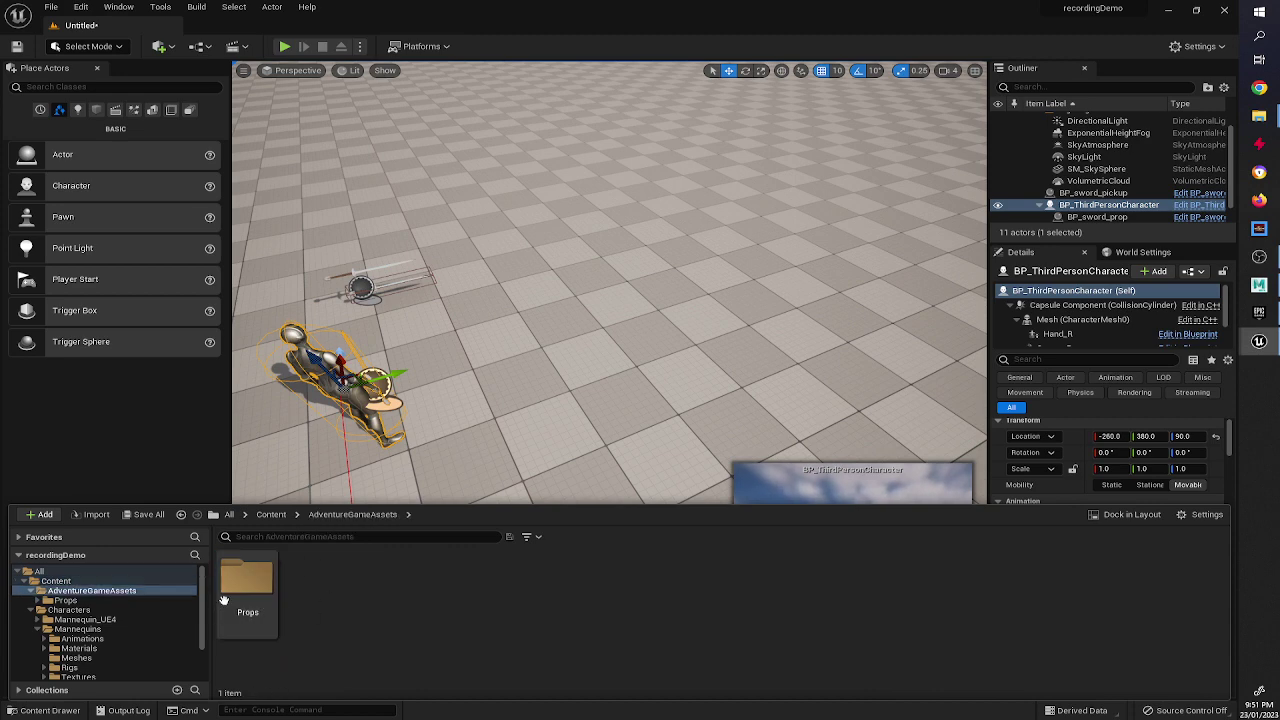
right_click(332, 584)
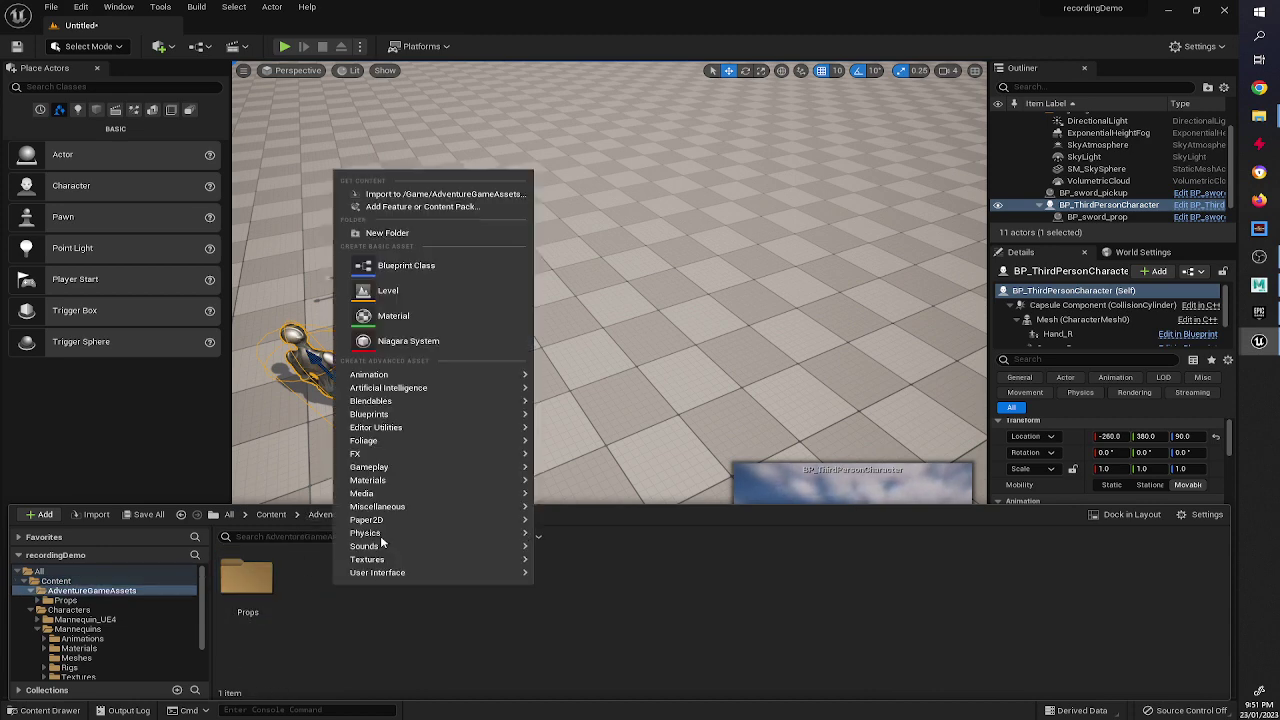
left_click(467, 232)
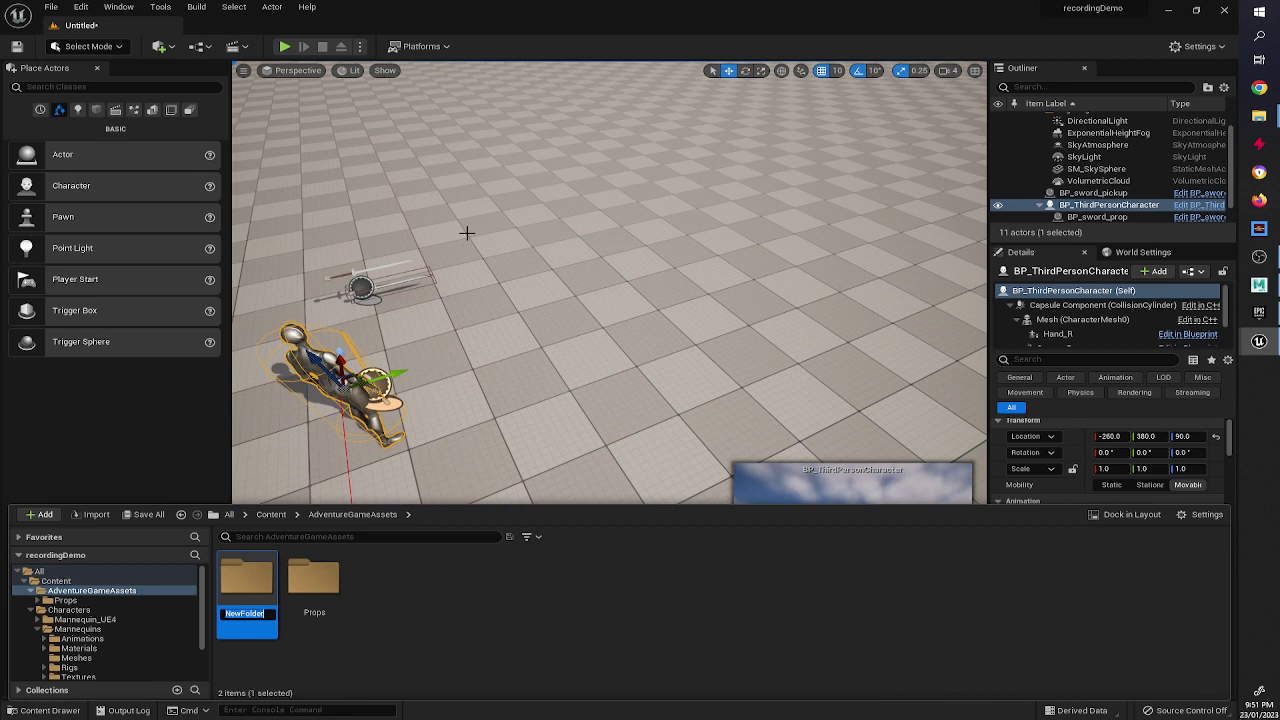
type("Environme")
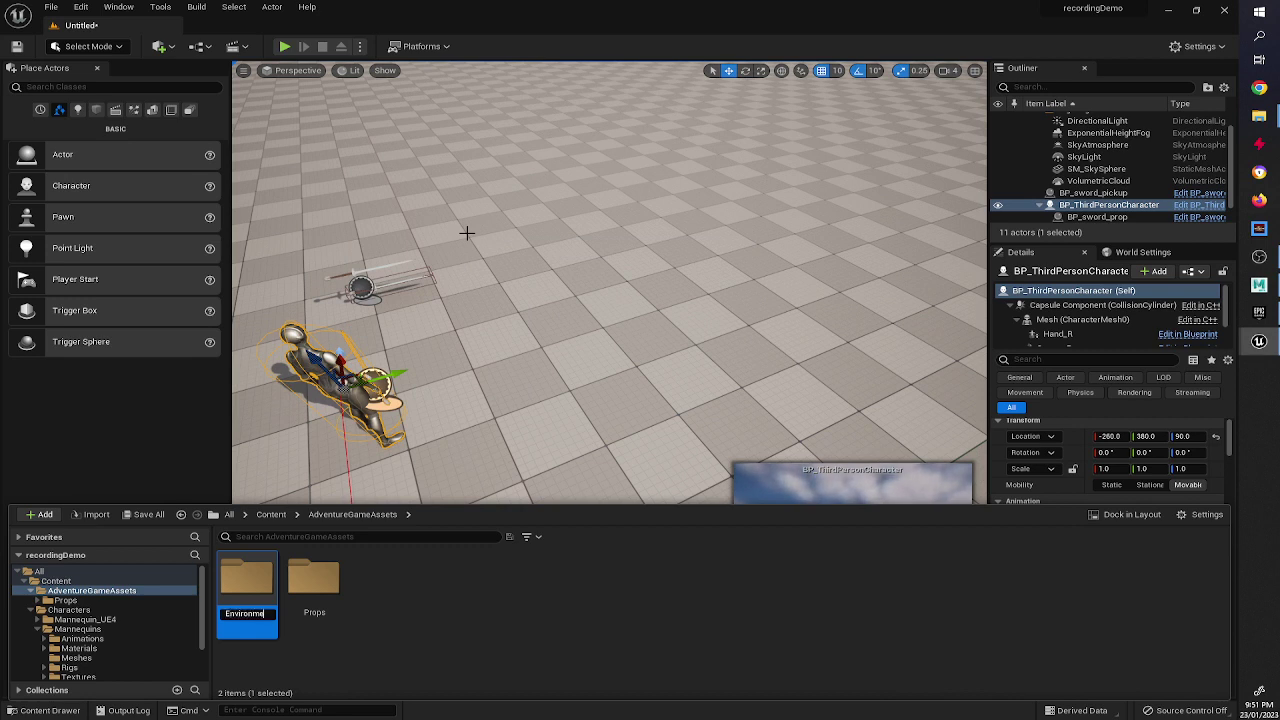
type("ntal")
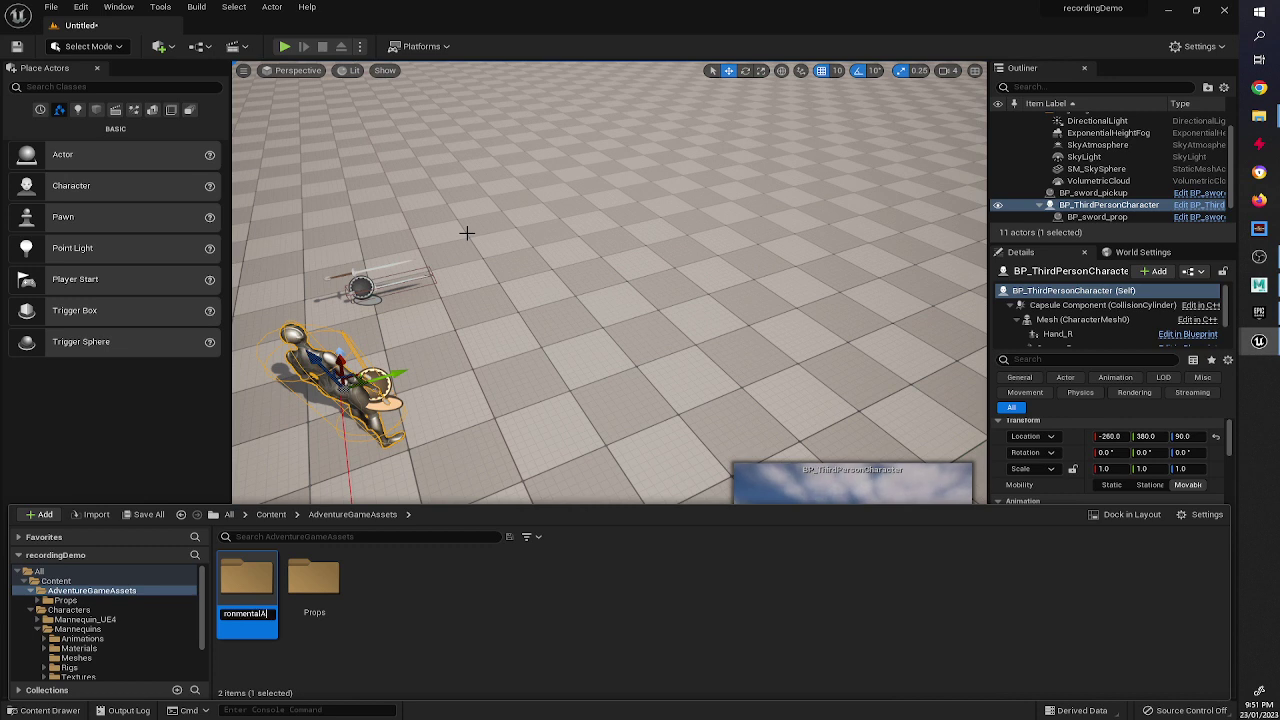
type("_Assets")
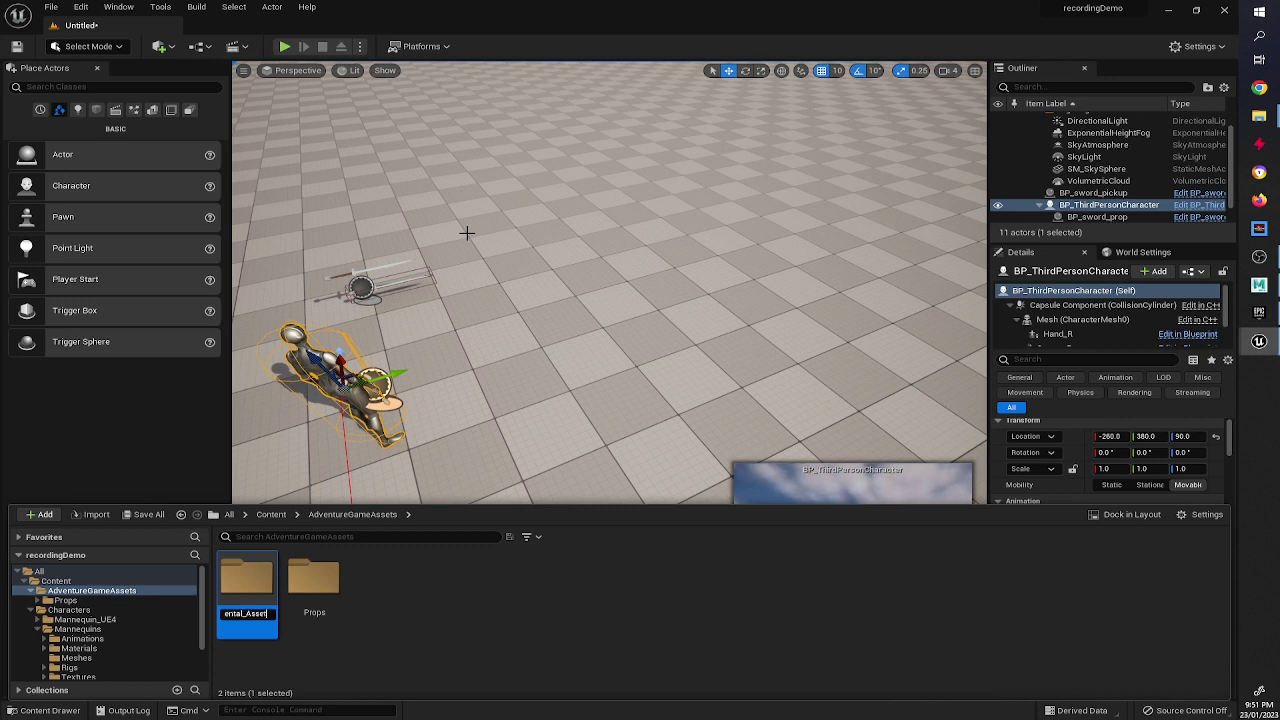
key("Return")
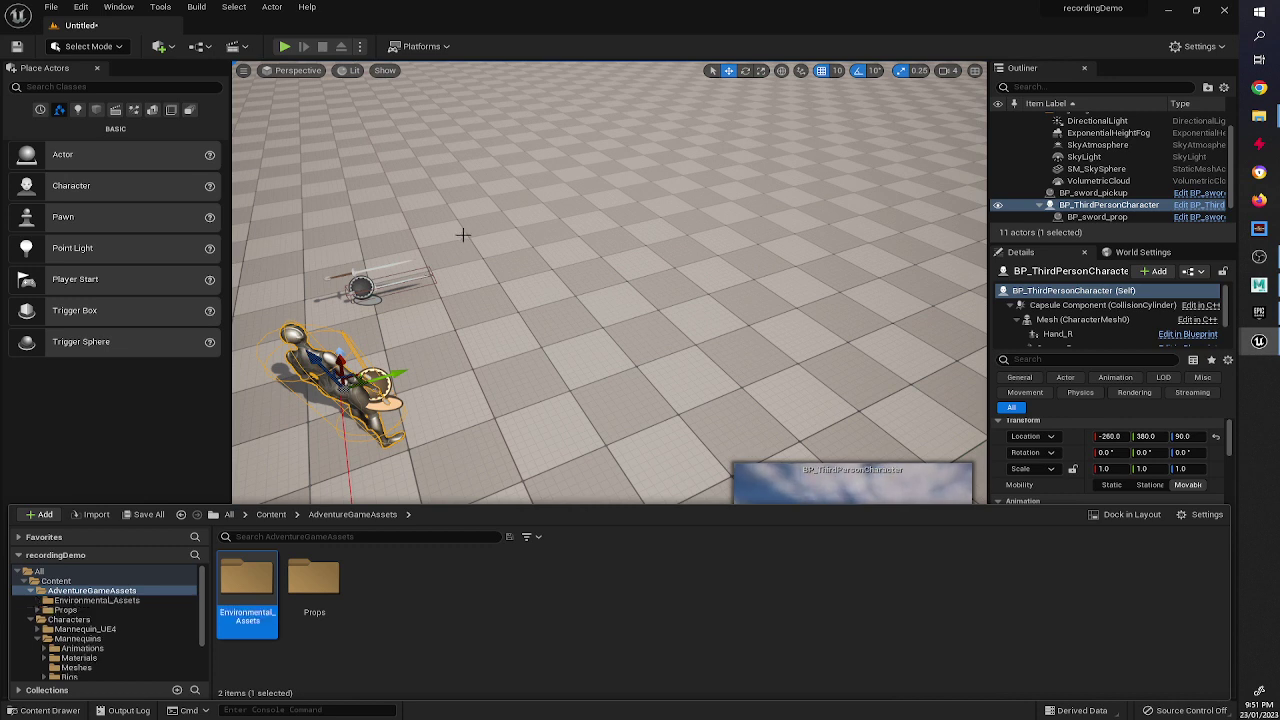
Step: Create a folder named Chest inside Environmental_Assets and open it
double_click(248, 603)
right_click(416, 600)
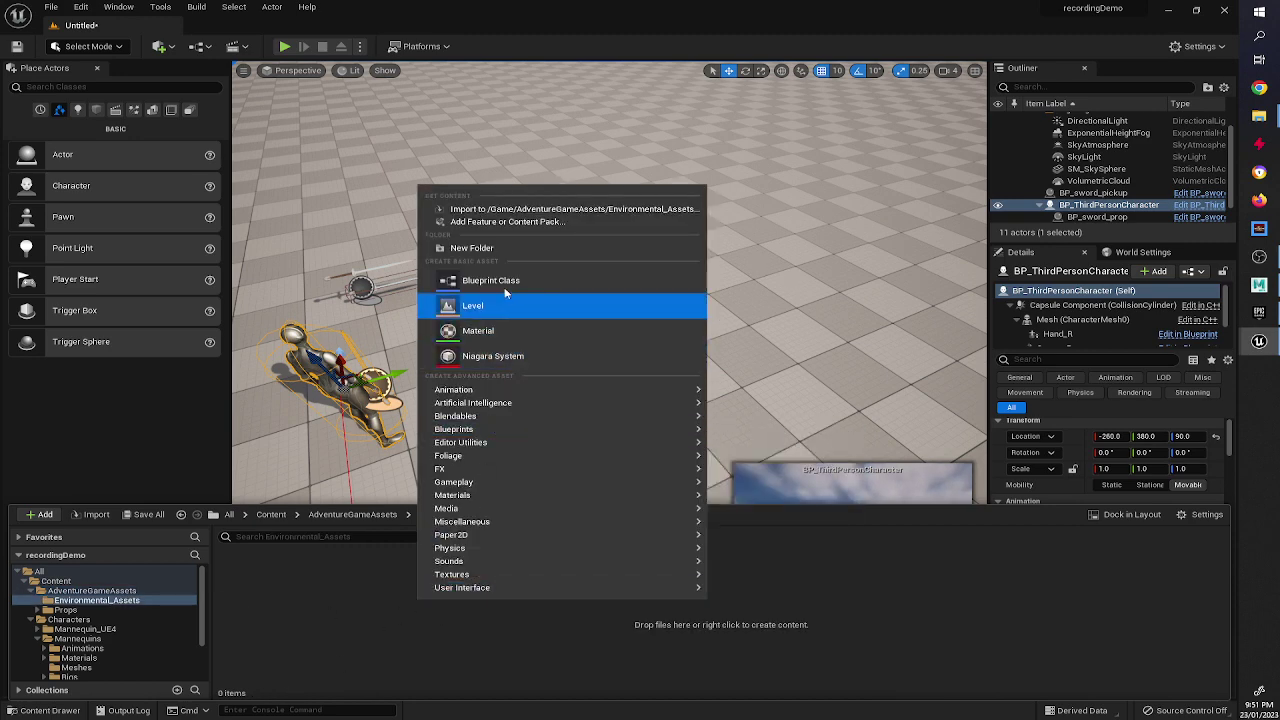
left_click(491, 250)
type("Chest")
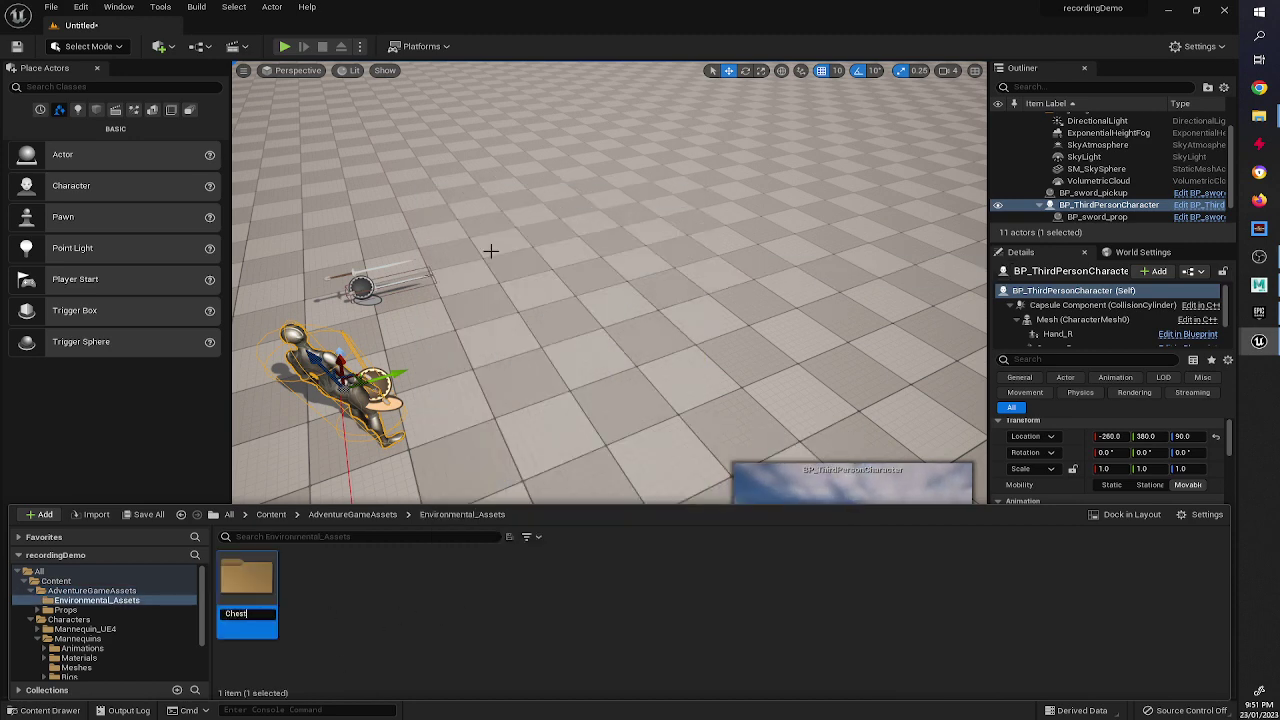
key("Return")
double_click(245, 588)
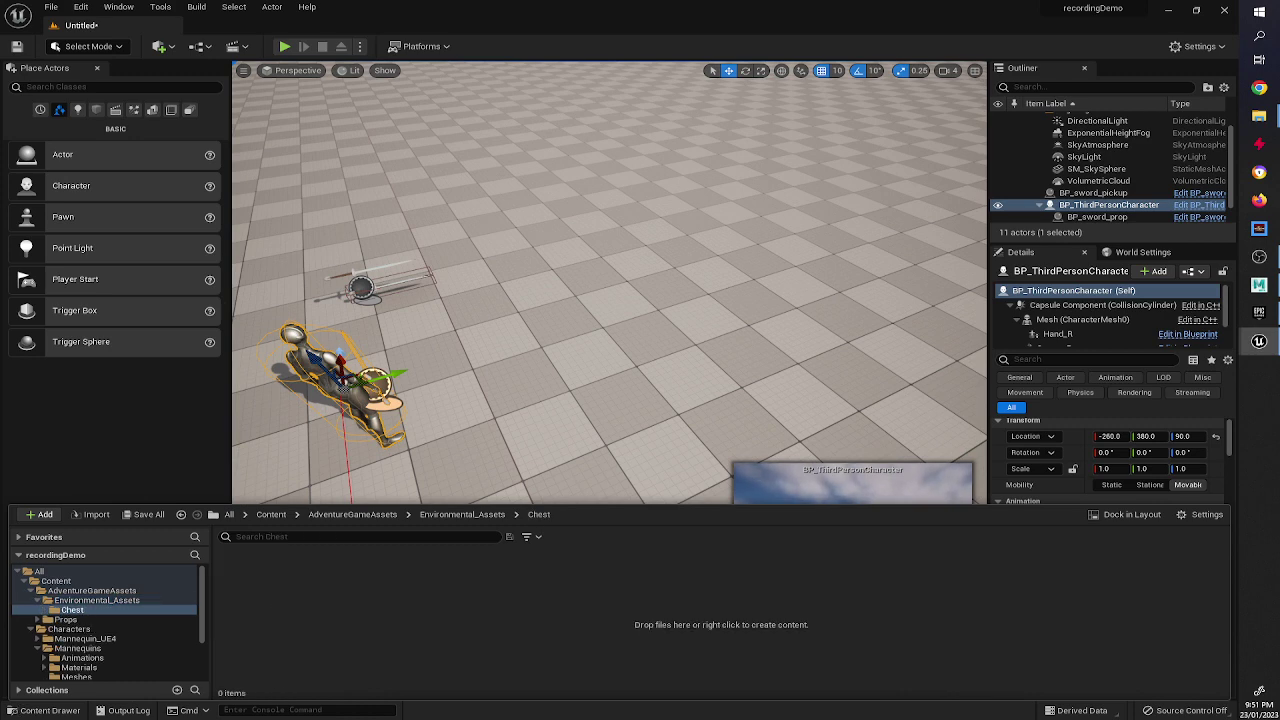
Step: Import Chest_Static.fbx into the Chest folder as a skeletal mesh with a uniform scale of 20, and dismiss the message log
key("alt+Tab")
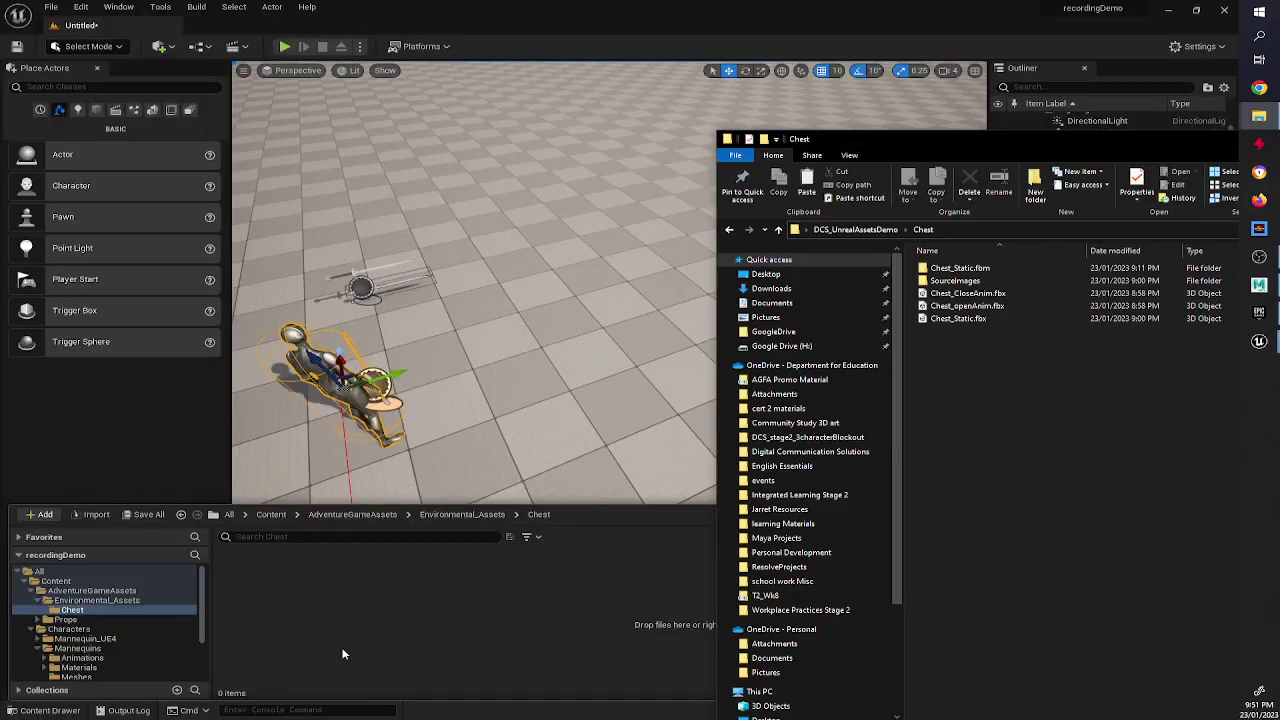
left_click(975, 319)
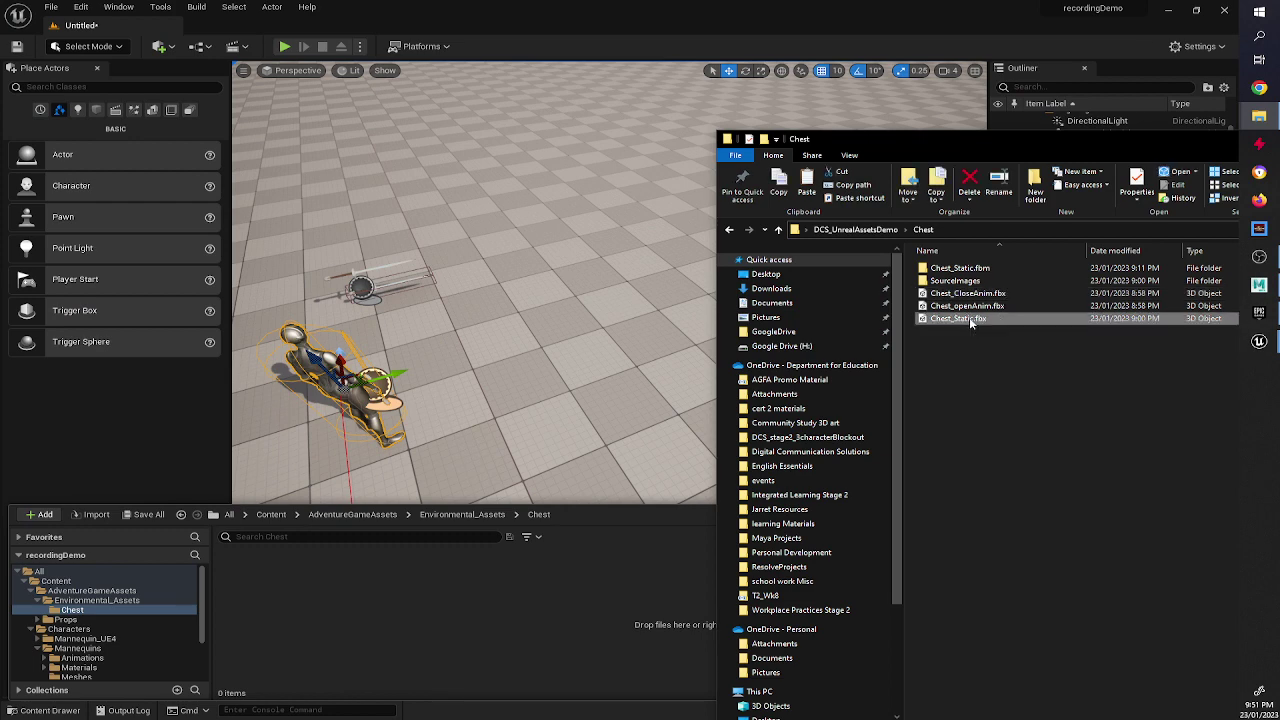
left_click_drag(969, 318, 477, 610)
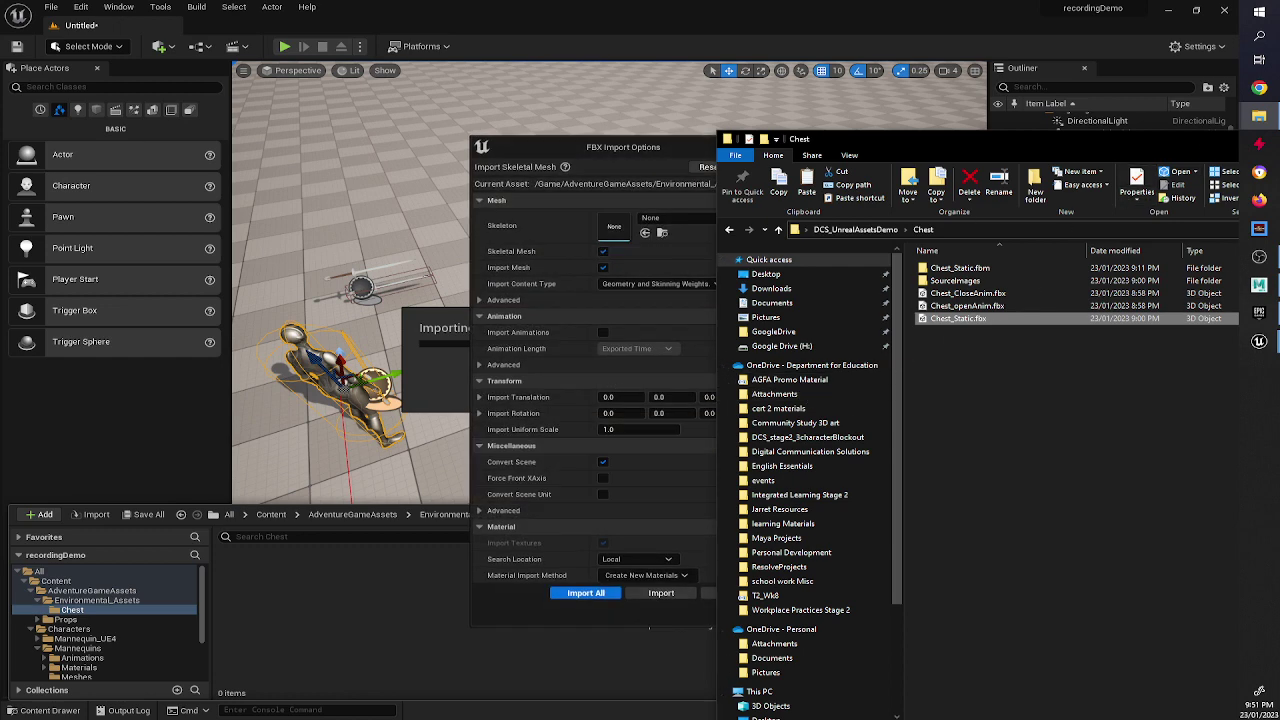
left_click(1279, 139)
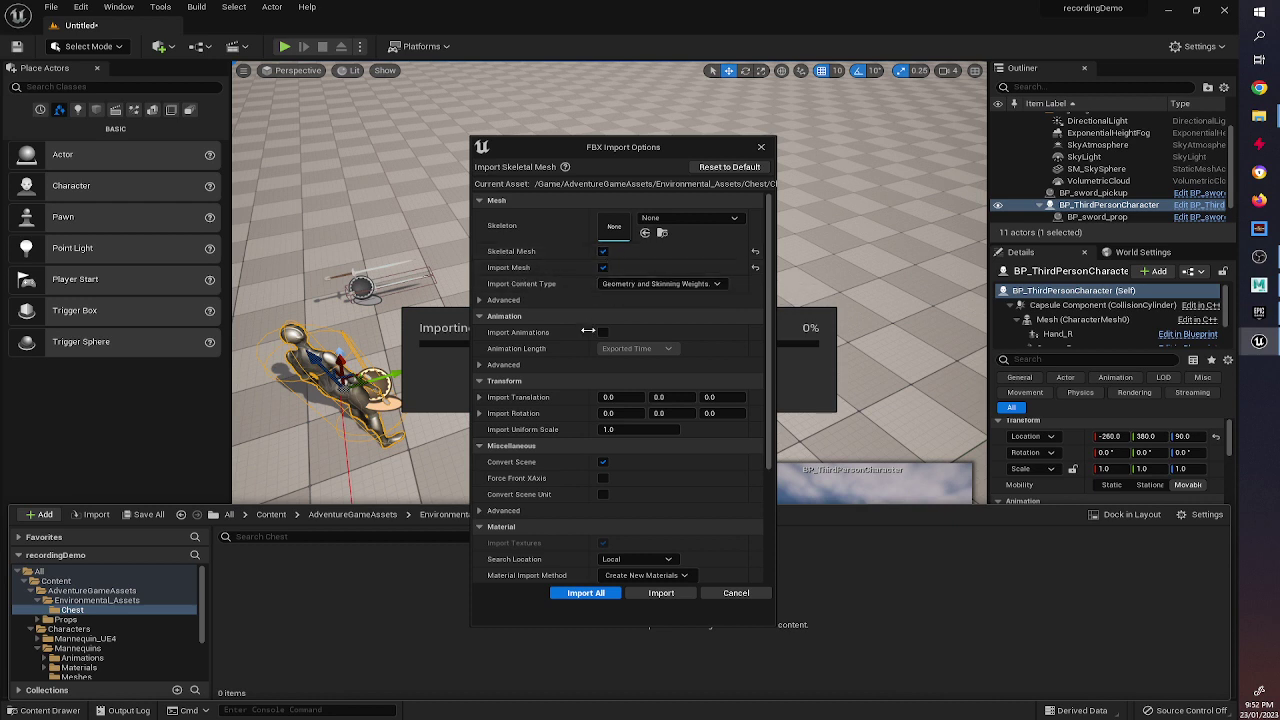
left_click(620, 429)
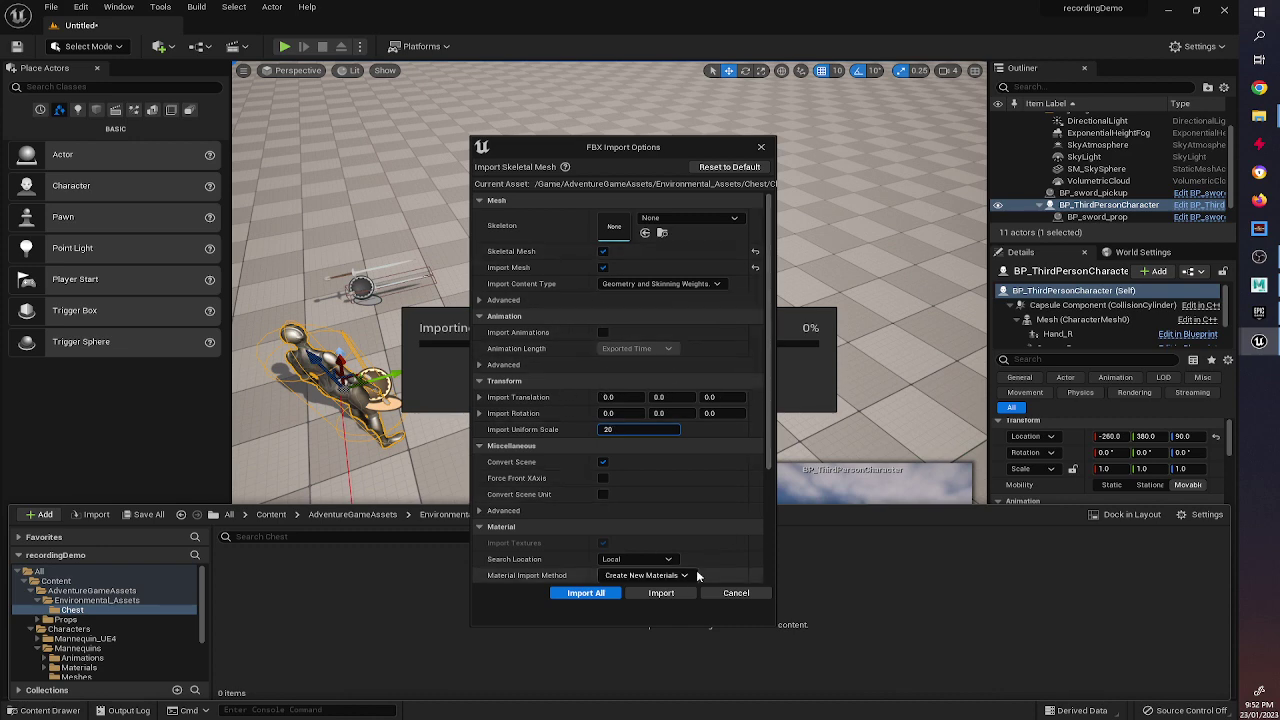
left_click(661, 593)
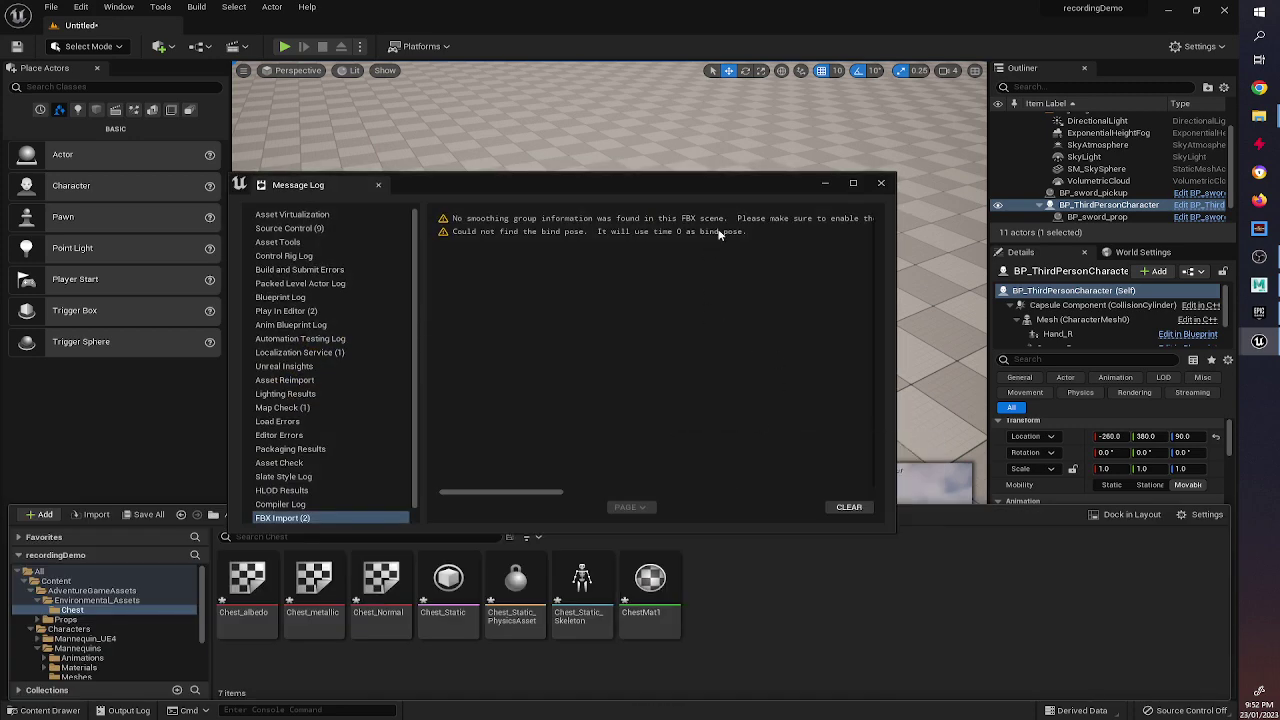
left_click(718, 231)
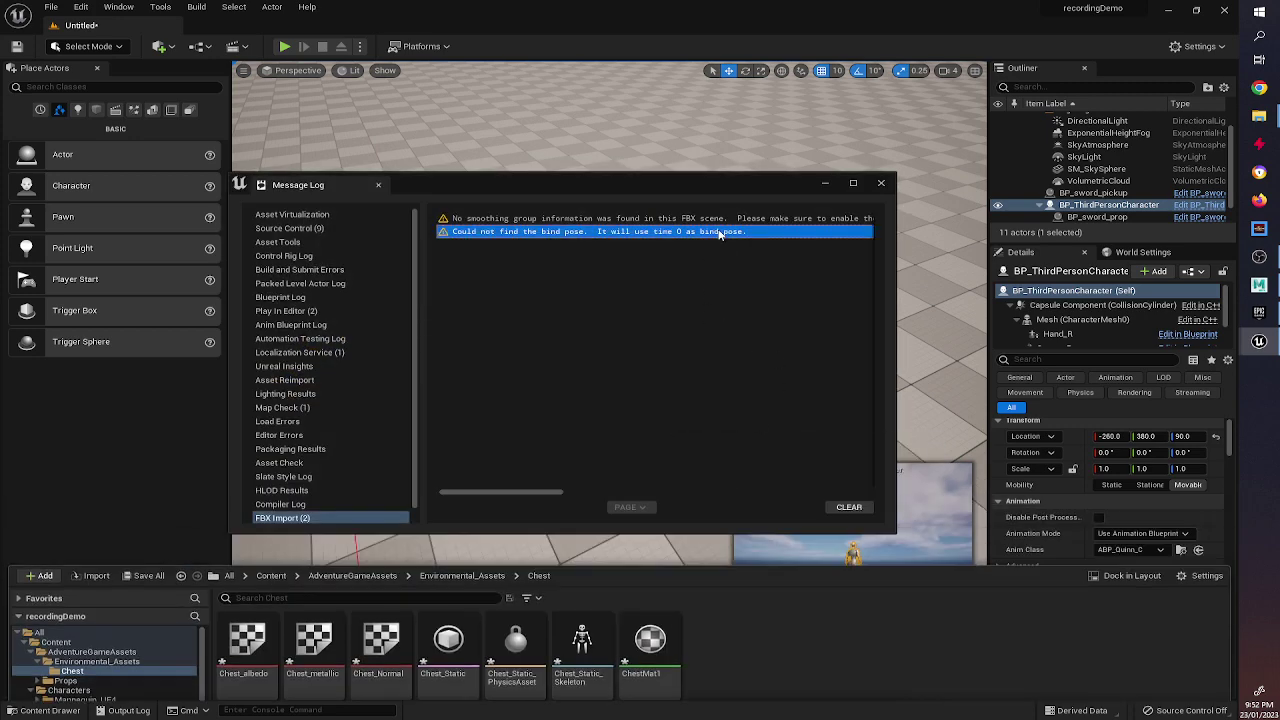
left_click(744, 218)
left_click(744, 231)
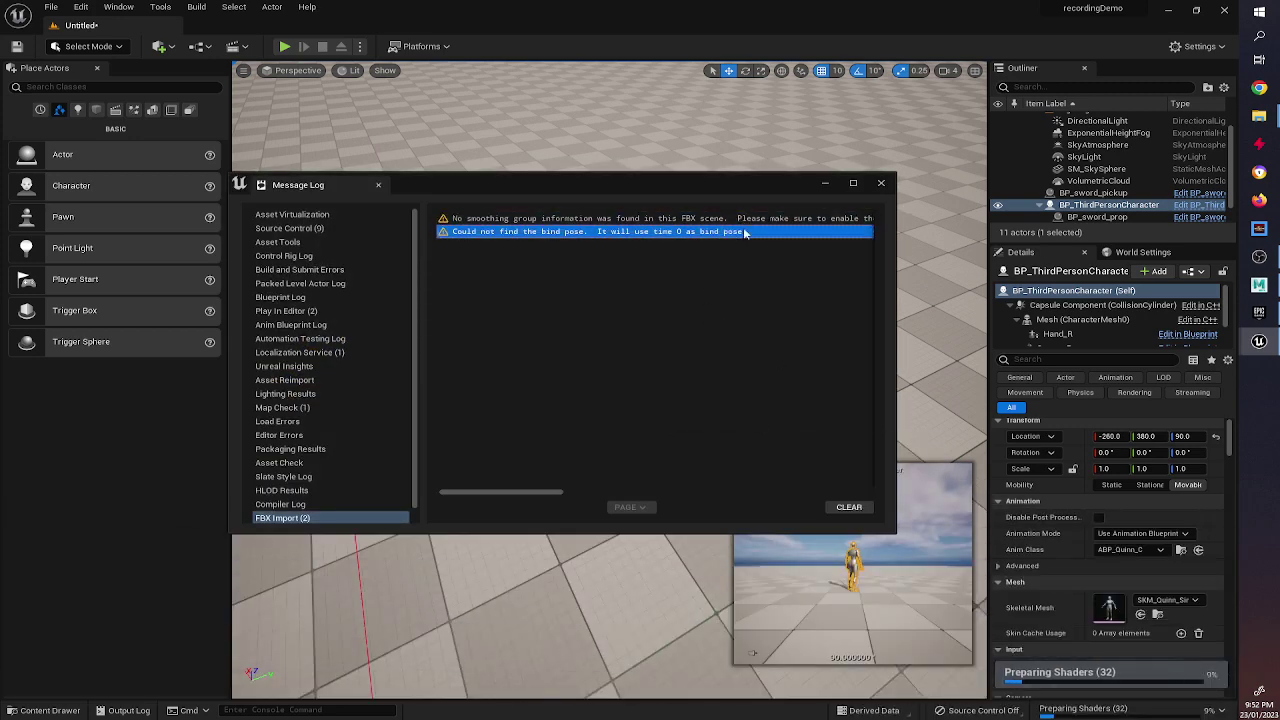
left_click(880, 185)
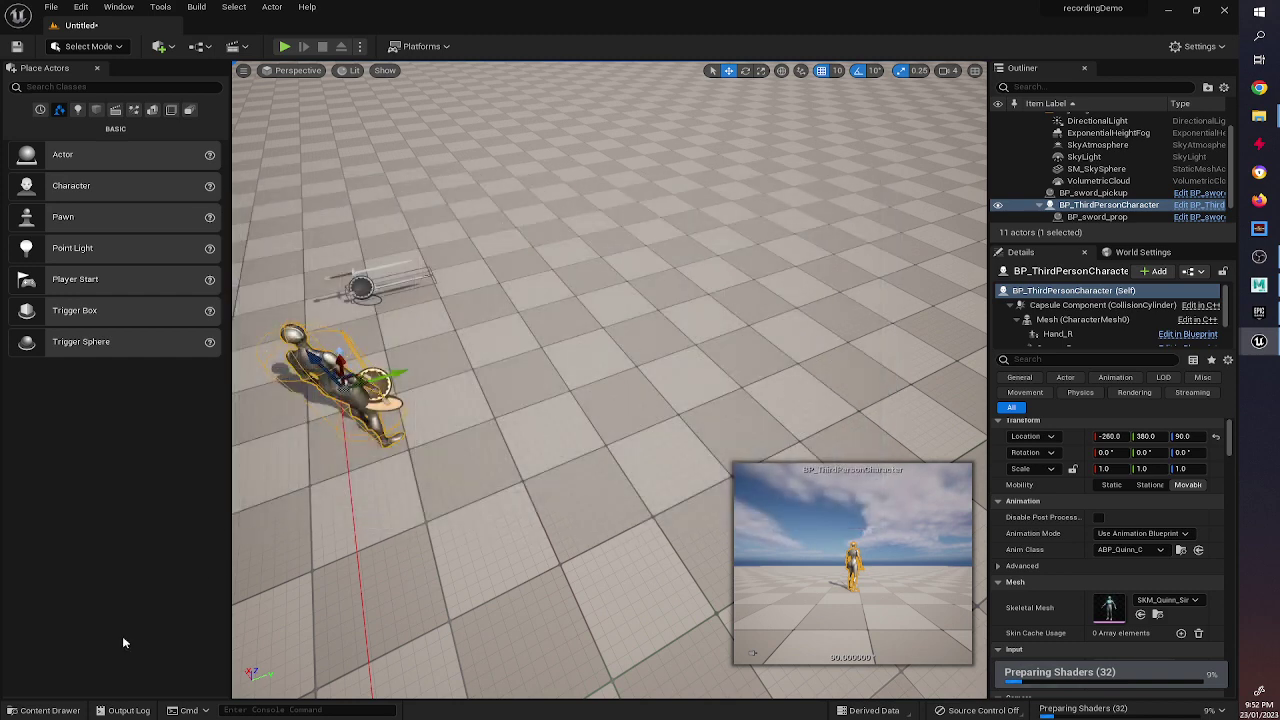
Step: Import Chest_Roughness.png from the SourceImages folder on disk into the project's Chest folder
left_click(48, 710)
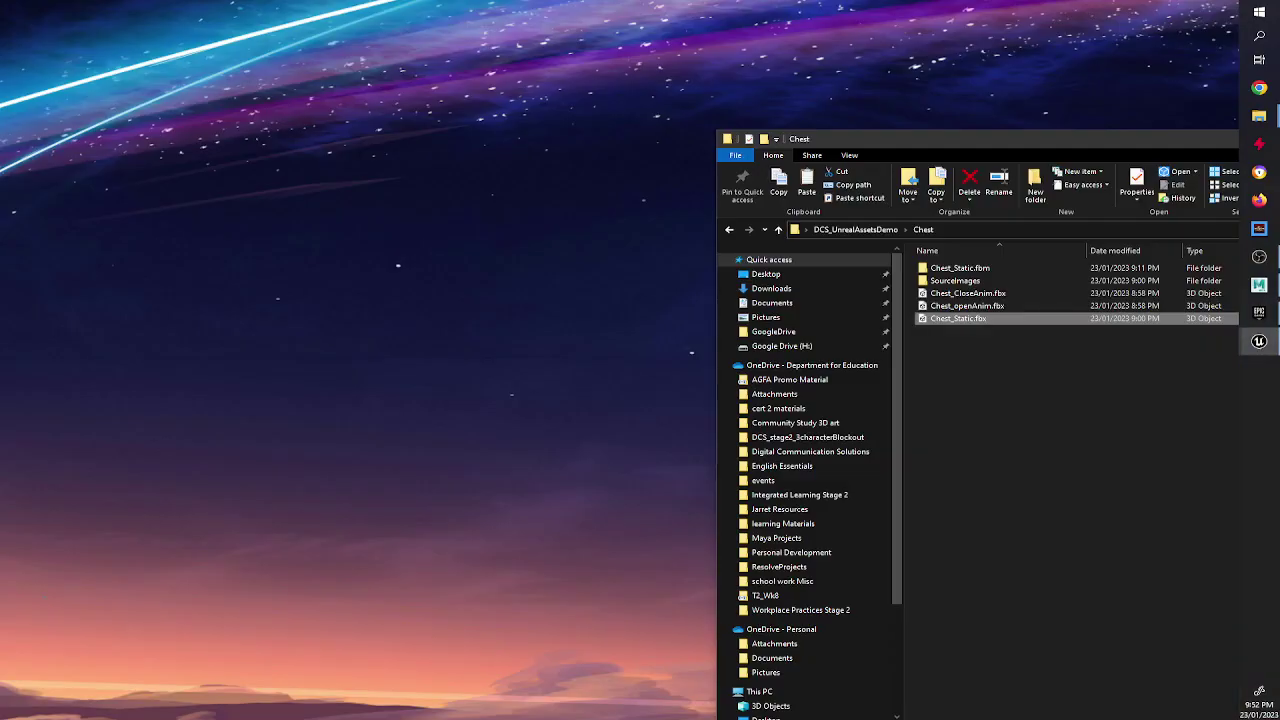
left_click(1259, 116)
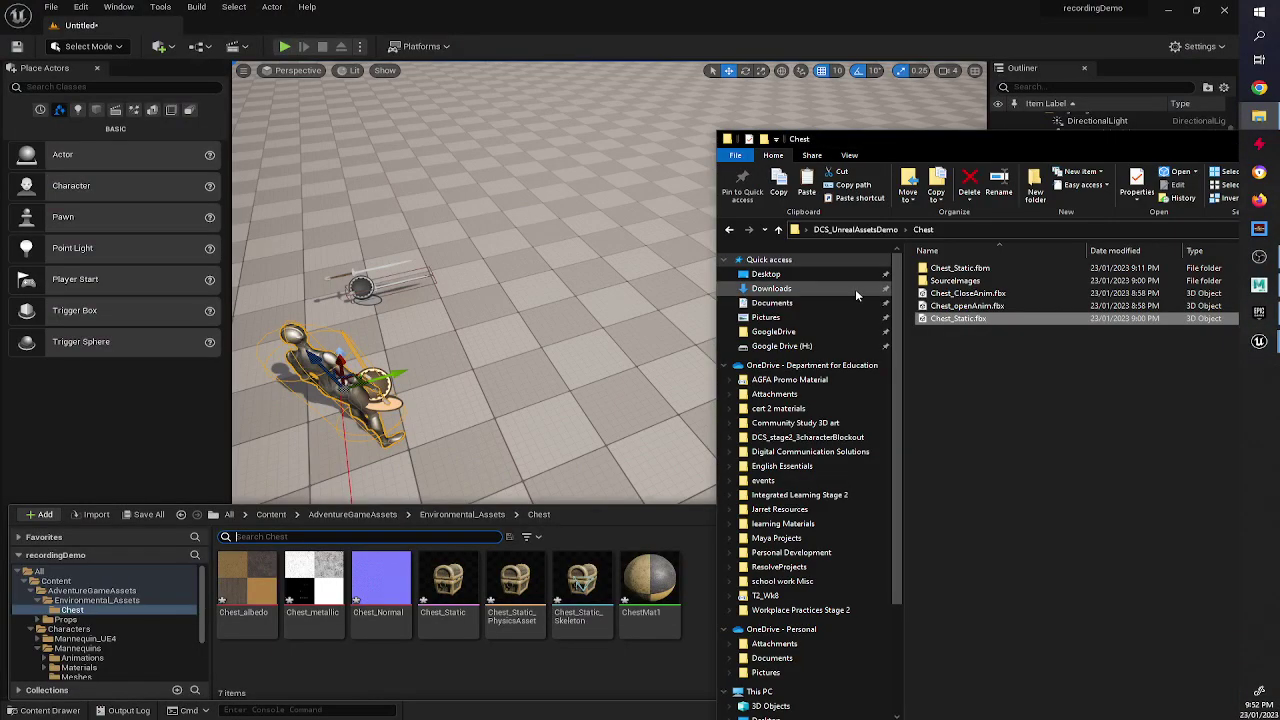
double_click(1003, 283)
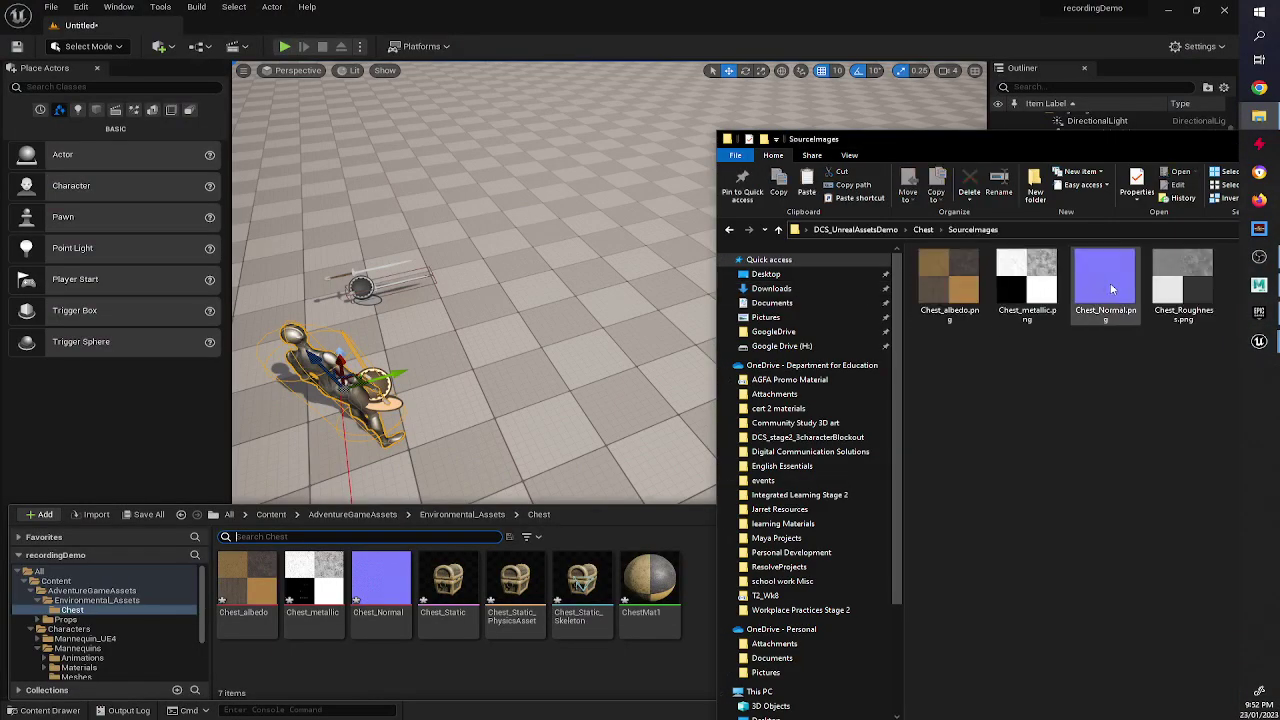
left_click_drag(1175, 287, 537, 667)
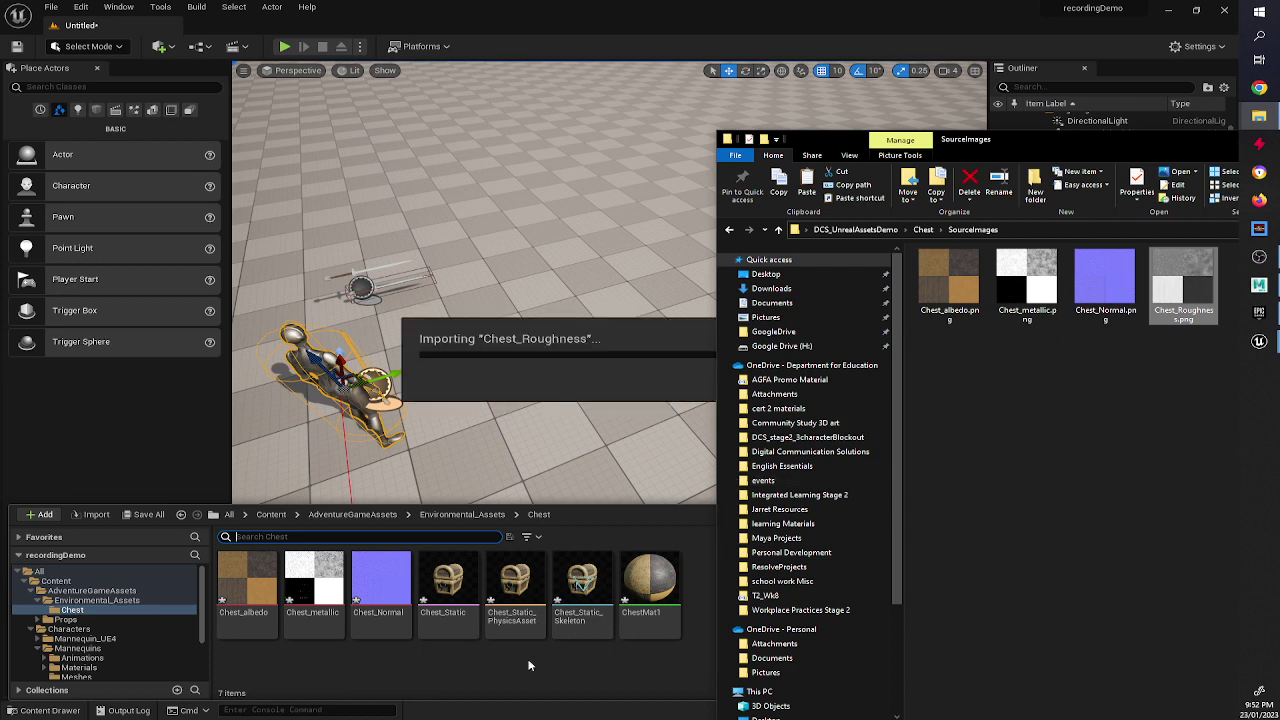
left_click(82, 705)
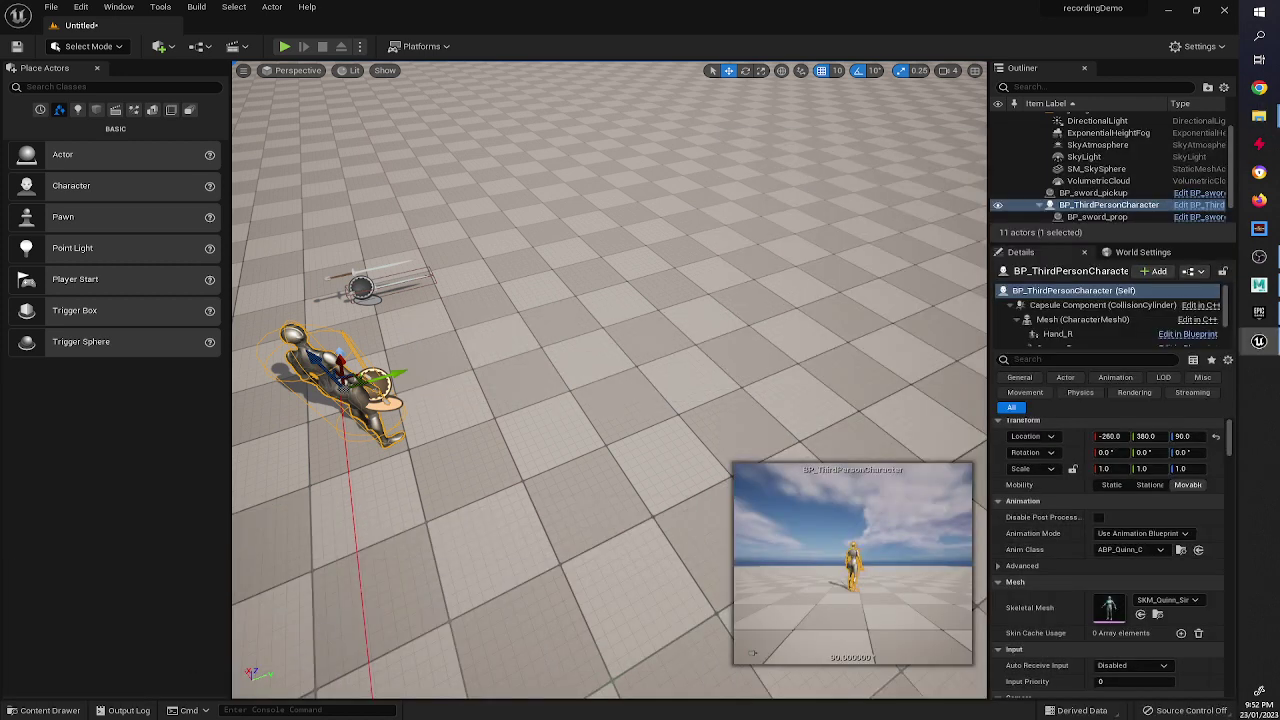
Step: Open the ChestMat1 material and spread its three overlapping Texture Sample nodes apart in the graph
left_click(18, 712)
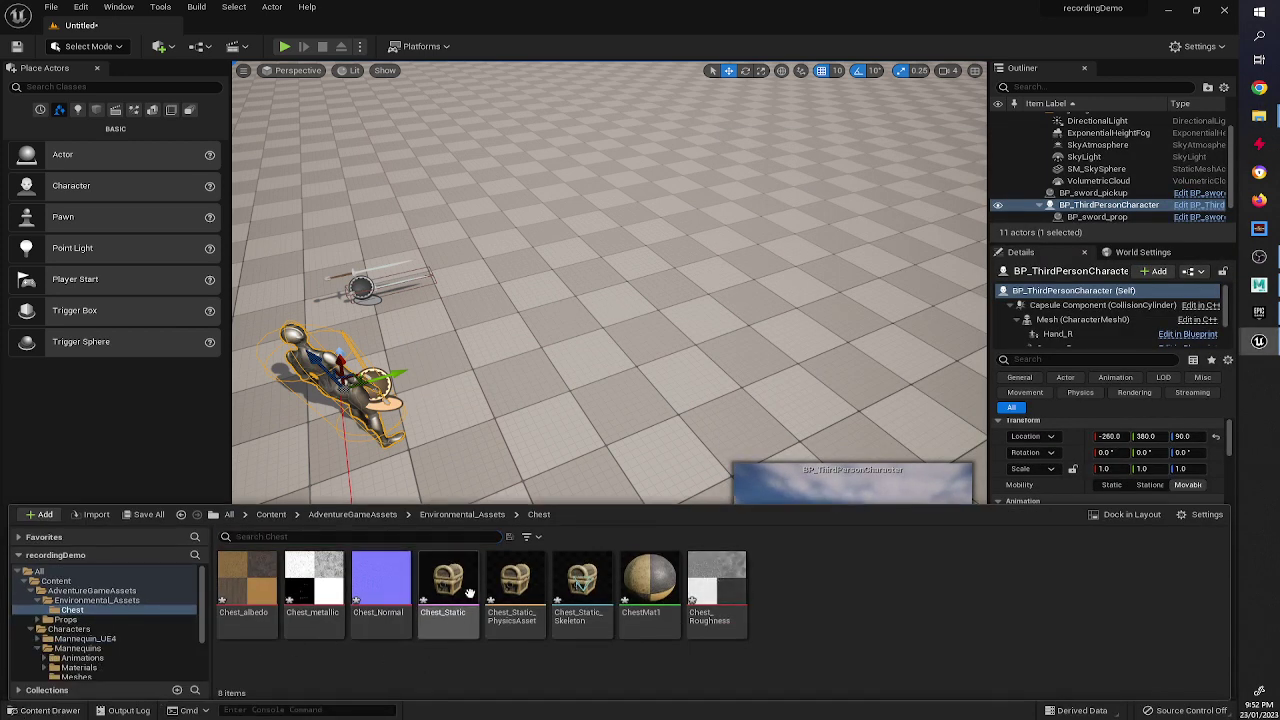
double_click(652, 584)
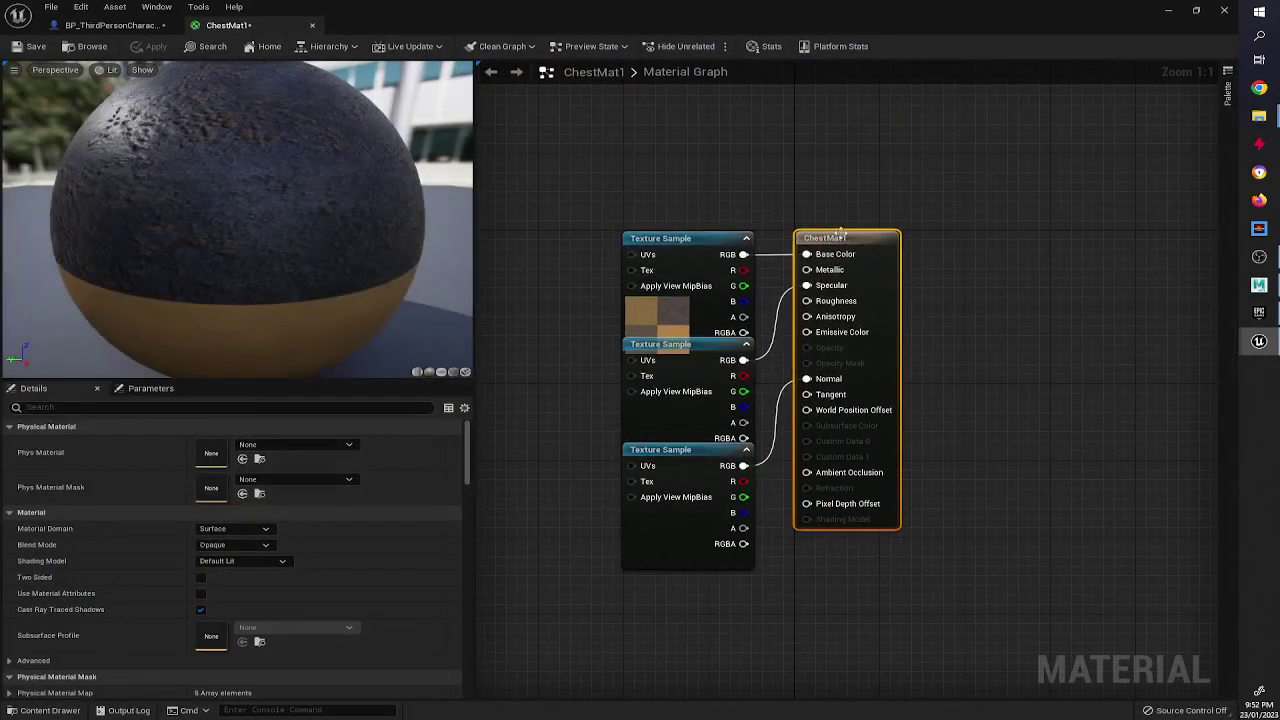
left_click_drag(687, 237, 668, 151)
left_click_drag(659, 352, 545, 290)
left_click_drag(667, 451, 542, 605)
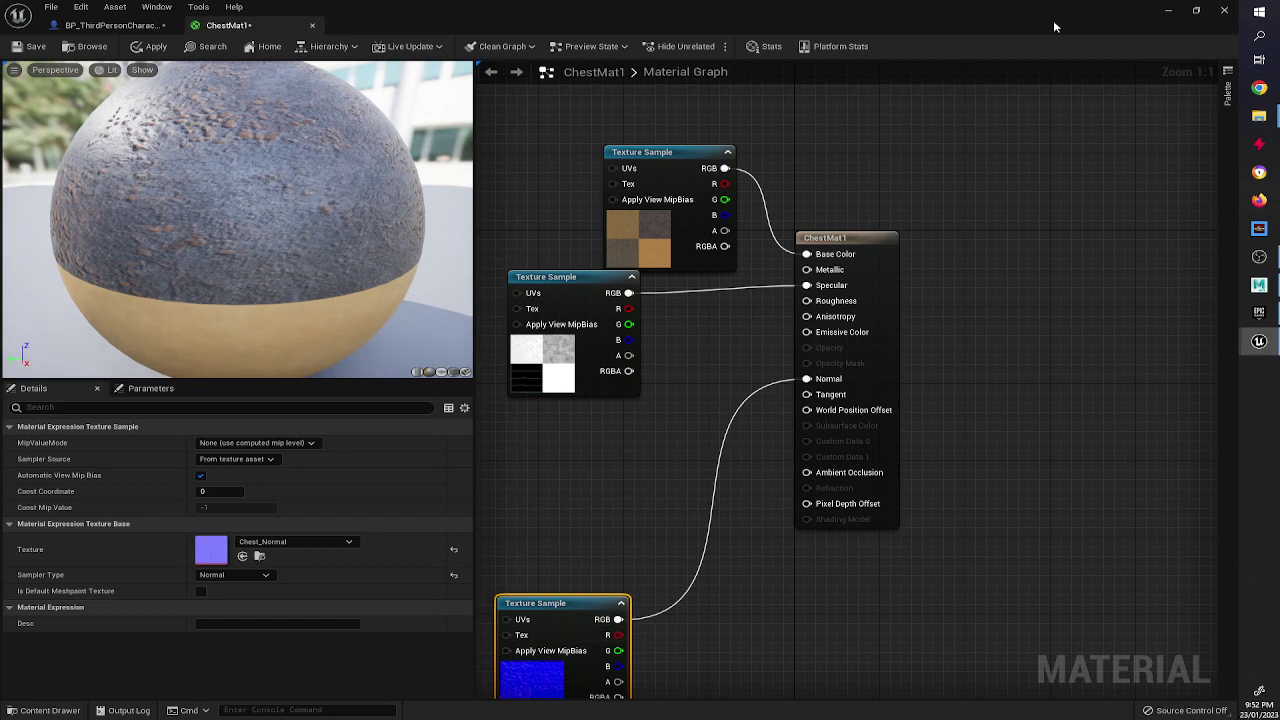
Step: Add the Chest_Roughness texture to the ChestMat1 graph and connect its RGB output to the Roughness input
left_click(1195, 9)
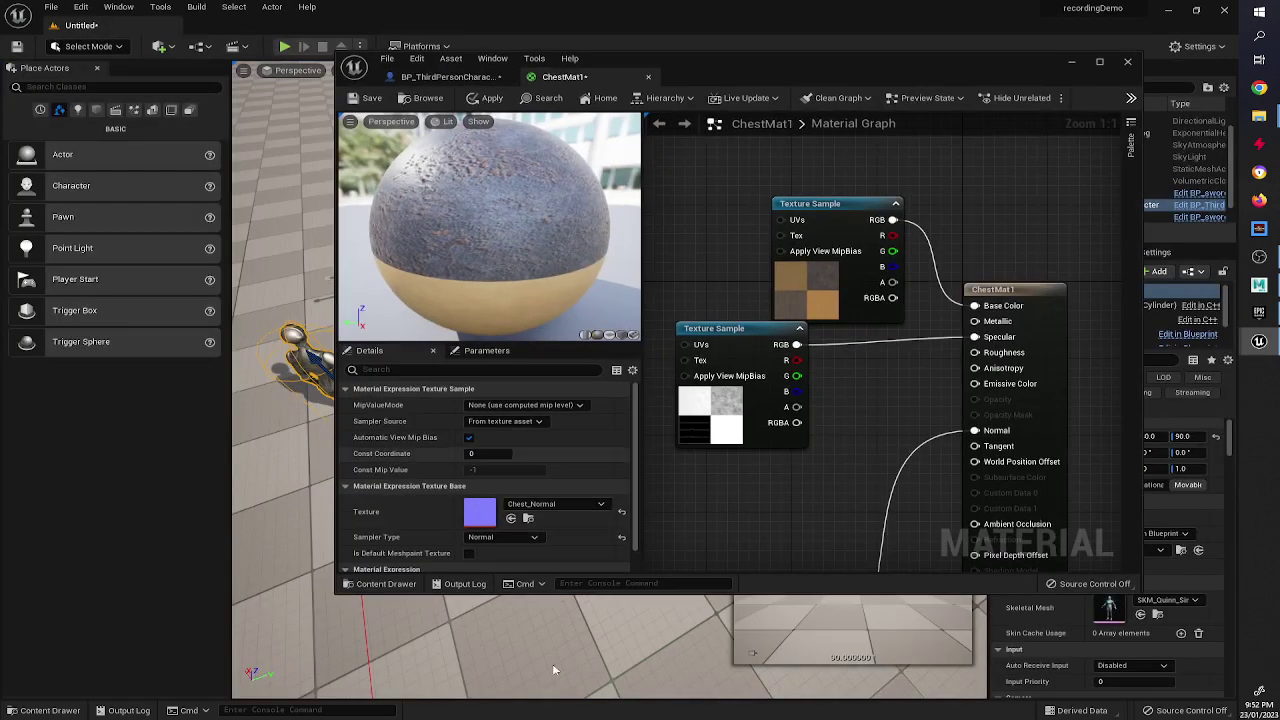
left_click(52, 711)
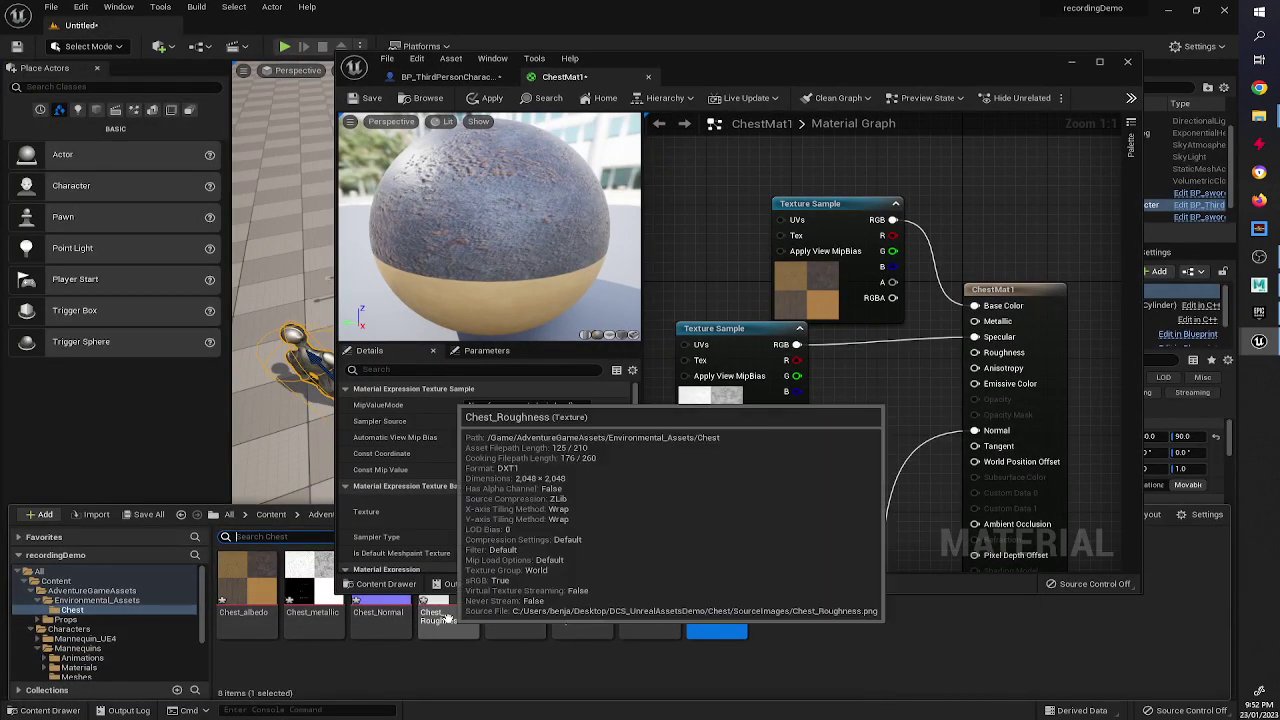
left_click_drag(448, 618, 730, 484)
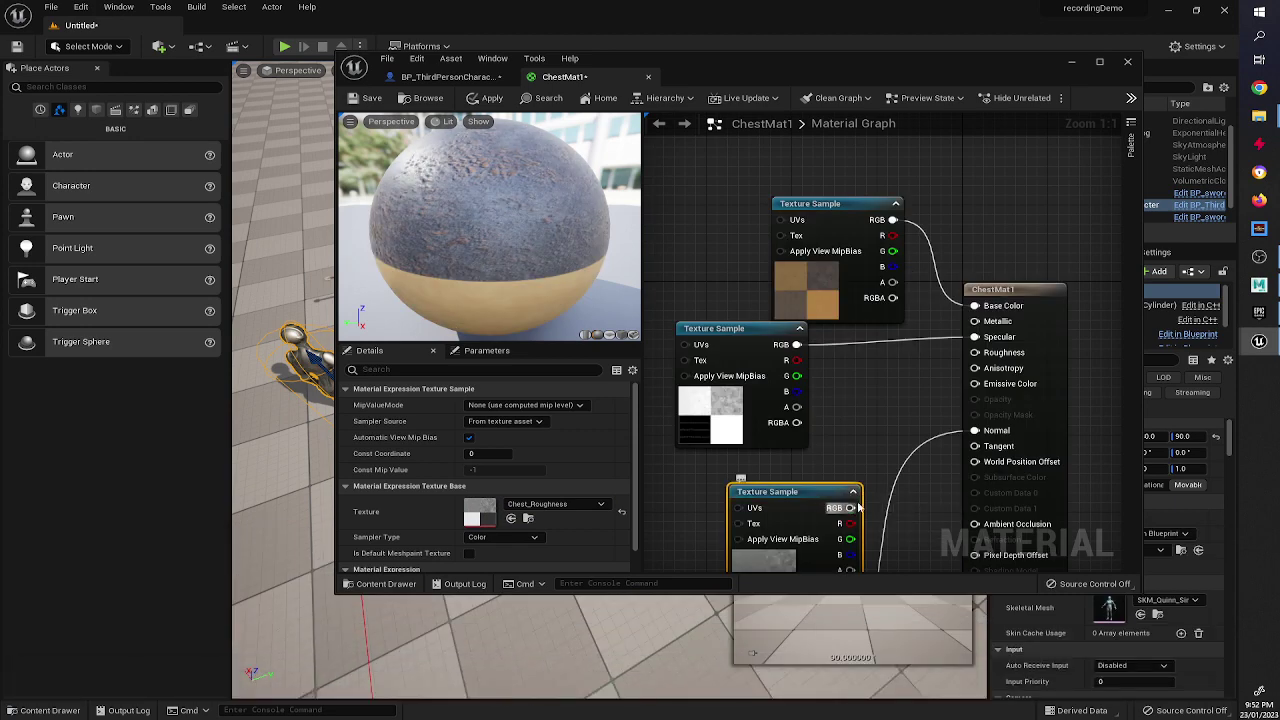
left_click_drag(850, 507, 980, 352)
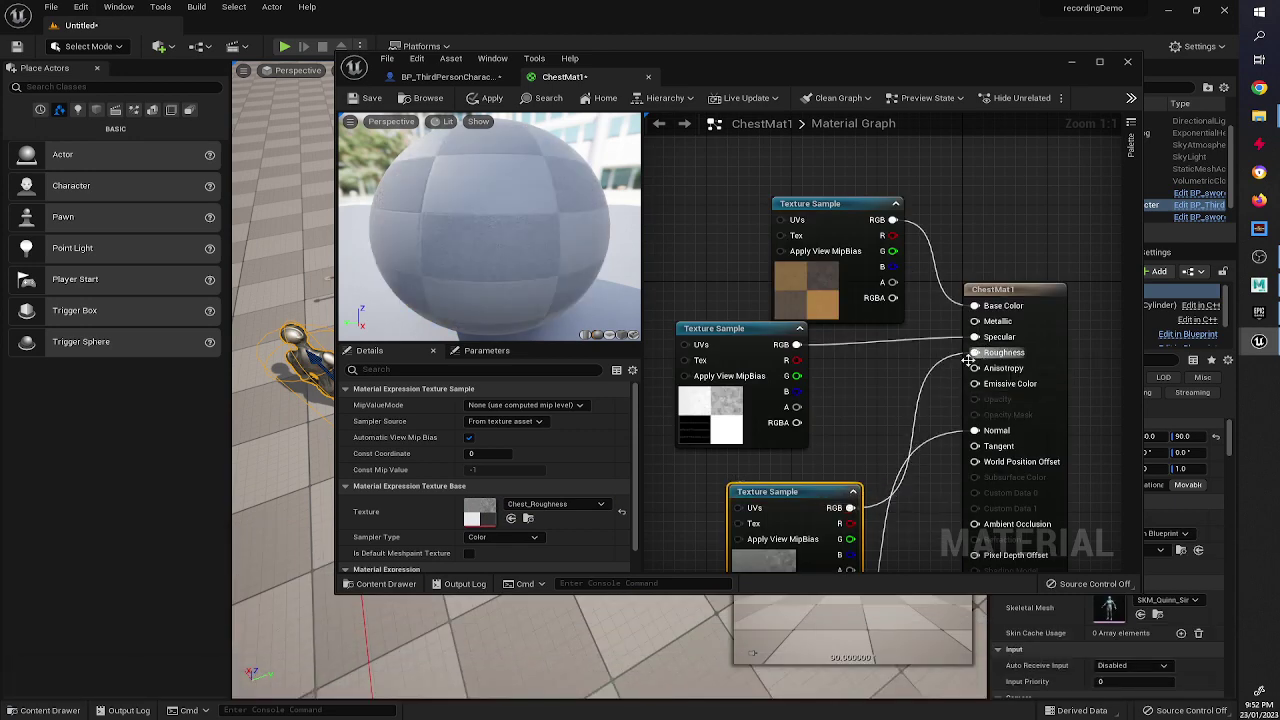
Step: Save ChestMat1, close the material editor and show the Chest folder's assets again
left_click(366, 97)
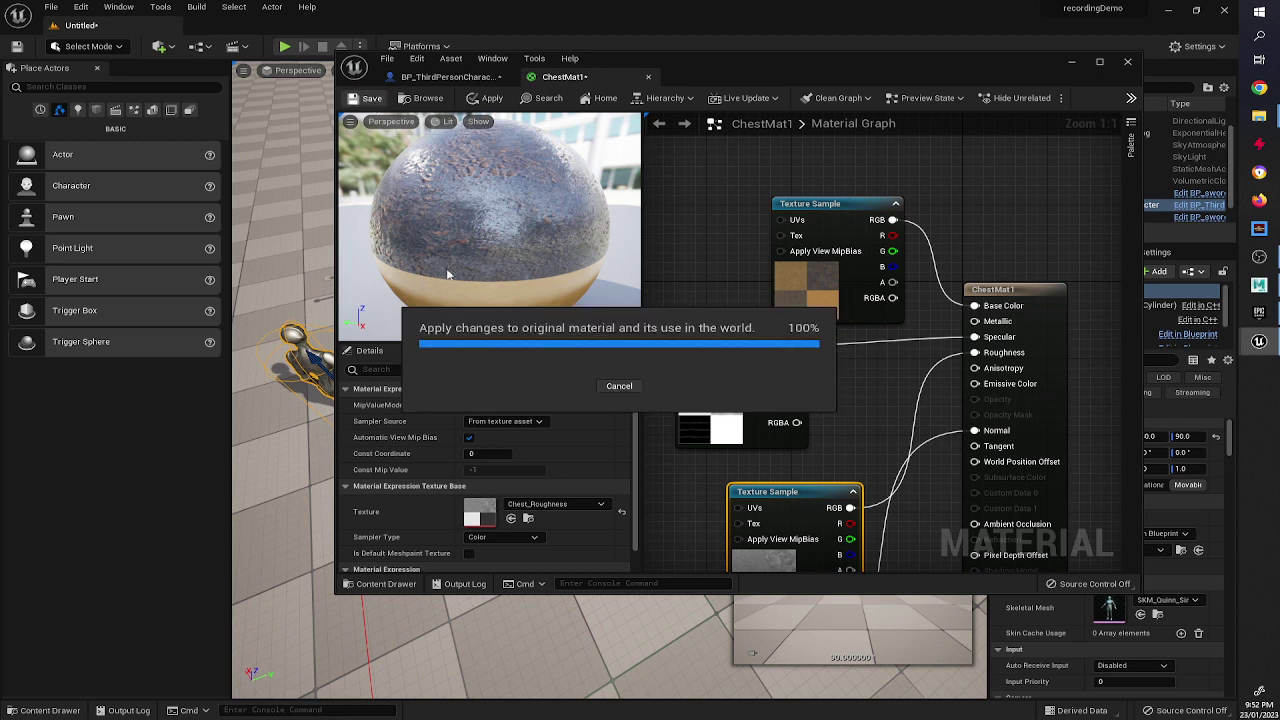
left_click(1130, 61)
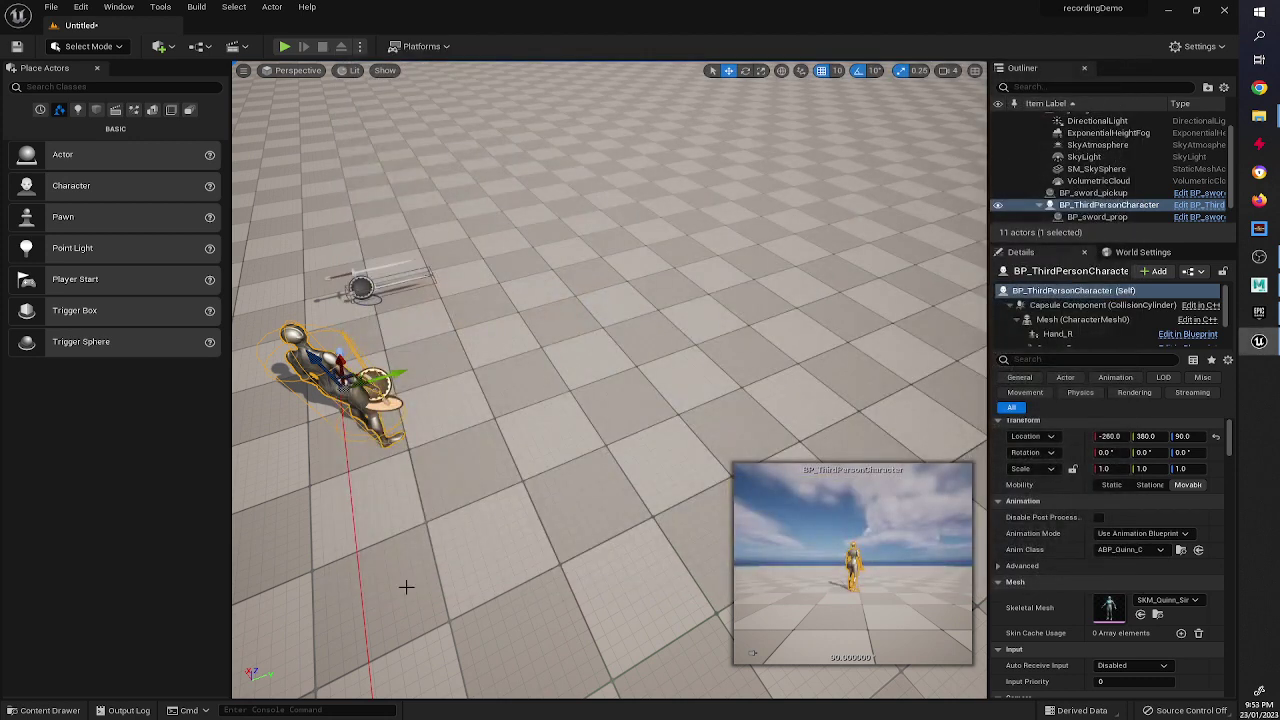
left_click(44, 710)
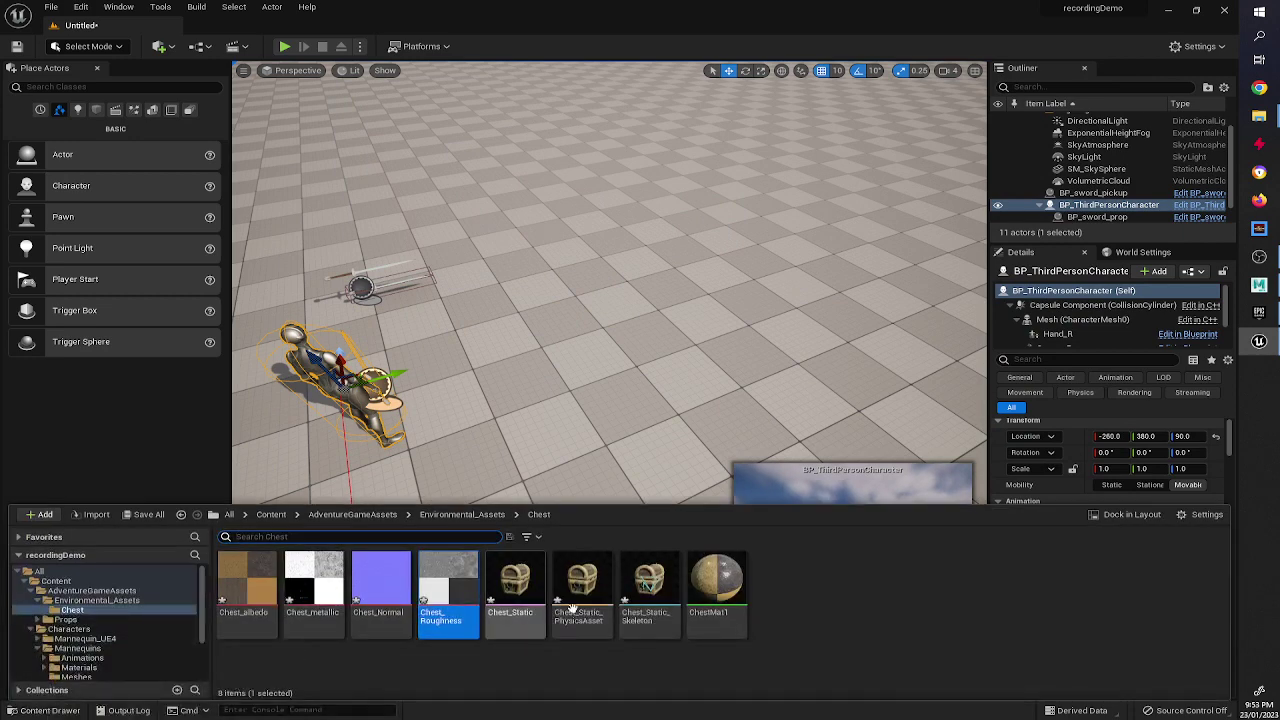
Step: Examine the ChestMat1 material and the chest's physics asset, skeletal mesh and skeleton in the Chest folder
left_click(837, 589)
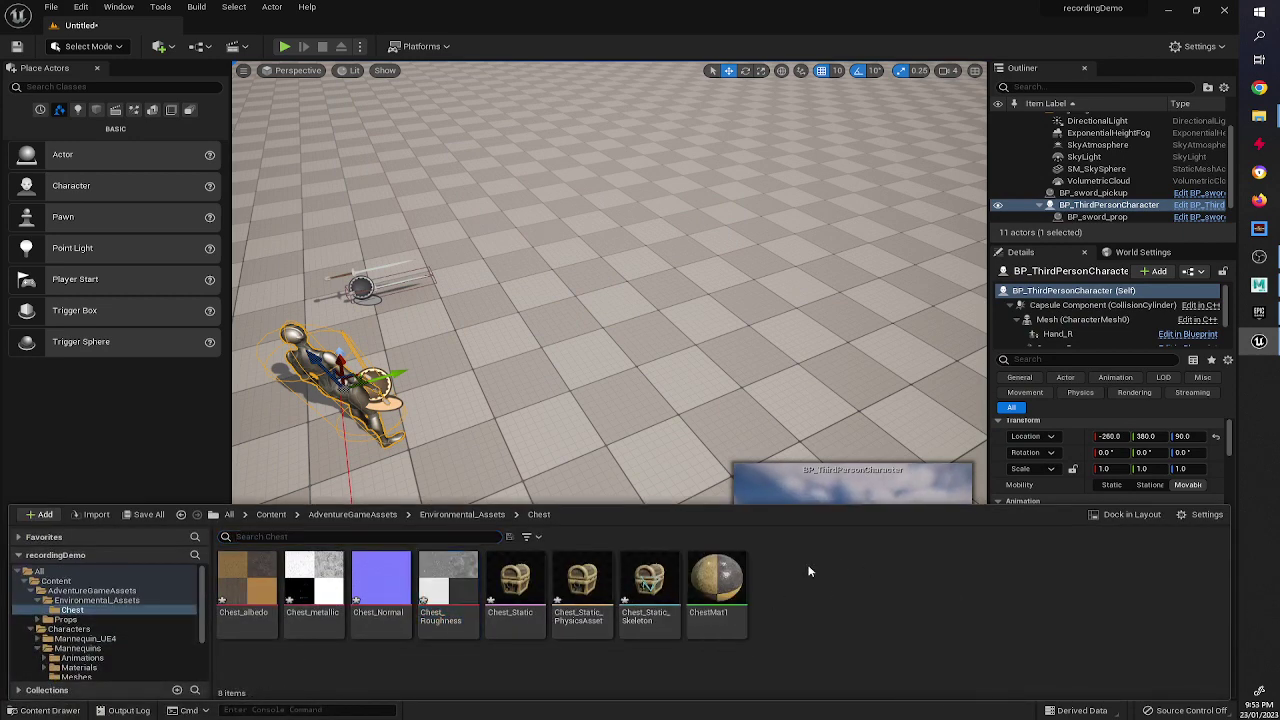
left_click(725, 567)
left_click(448, 588)
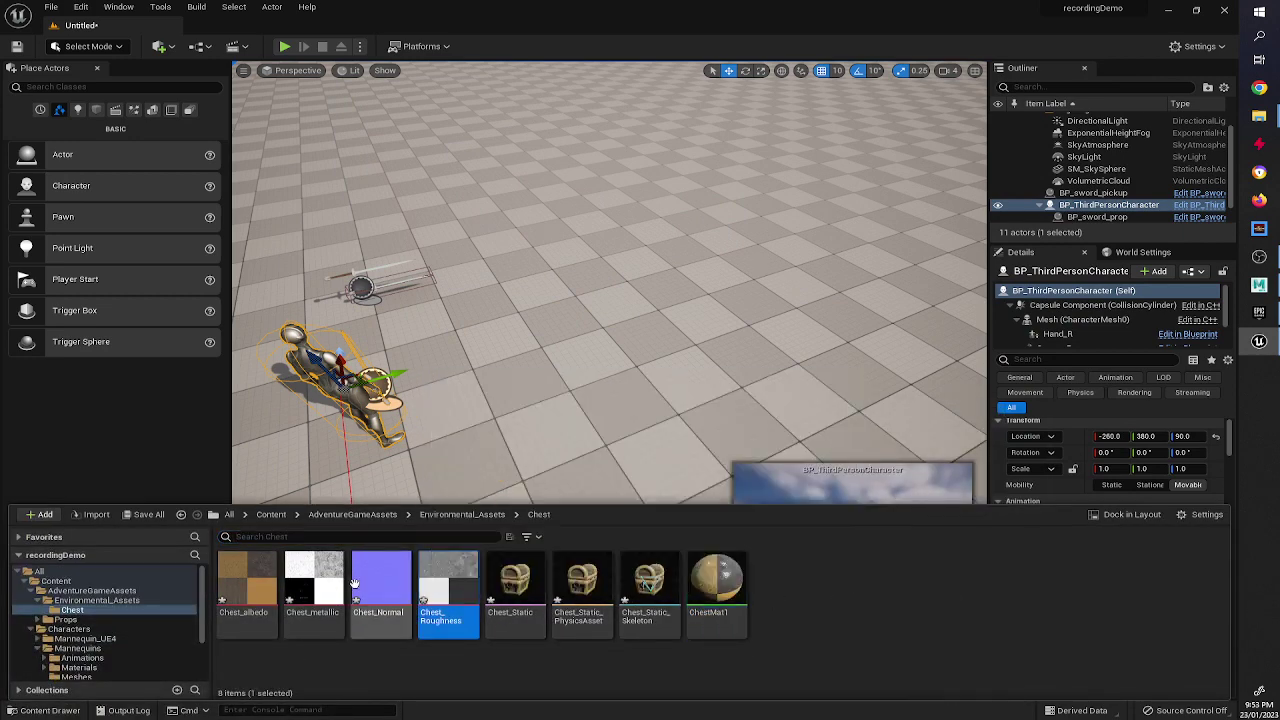
left_click(726, 577)
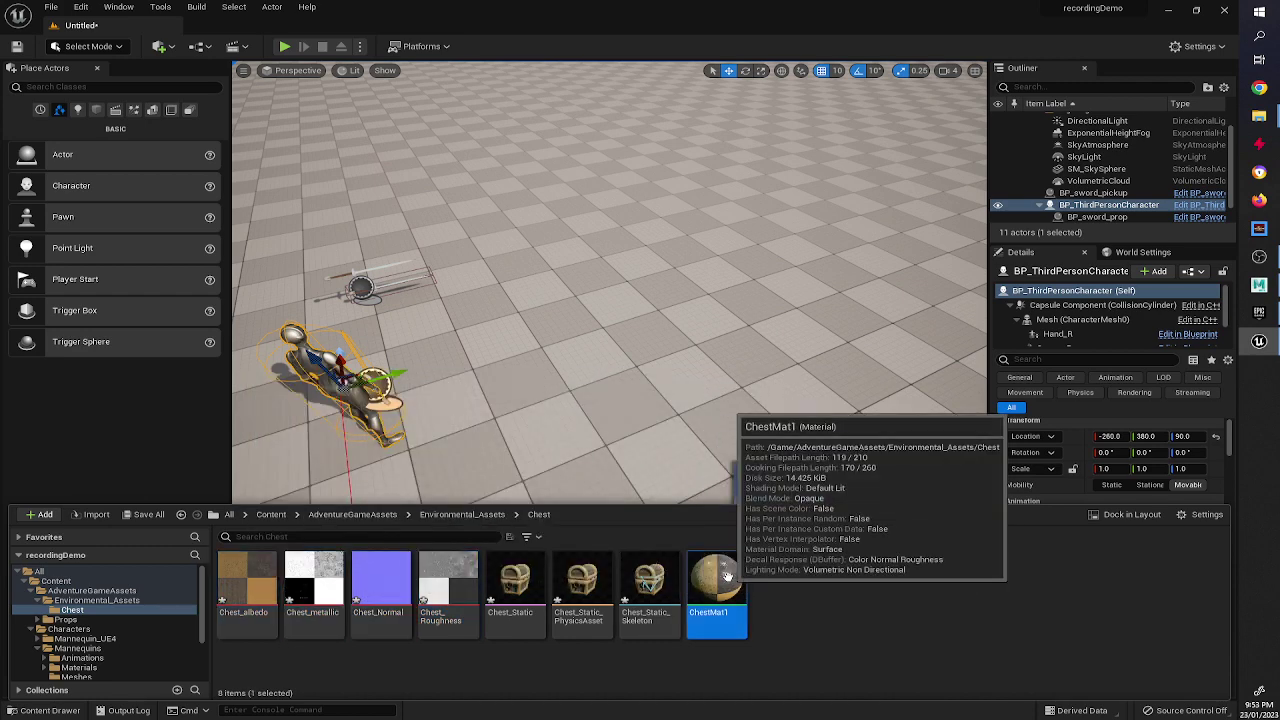
left_click(647, 598)
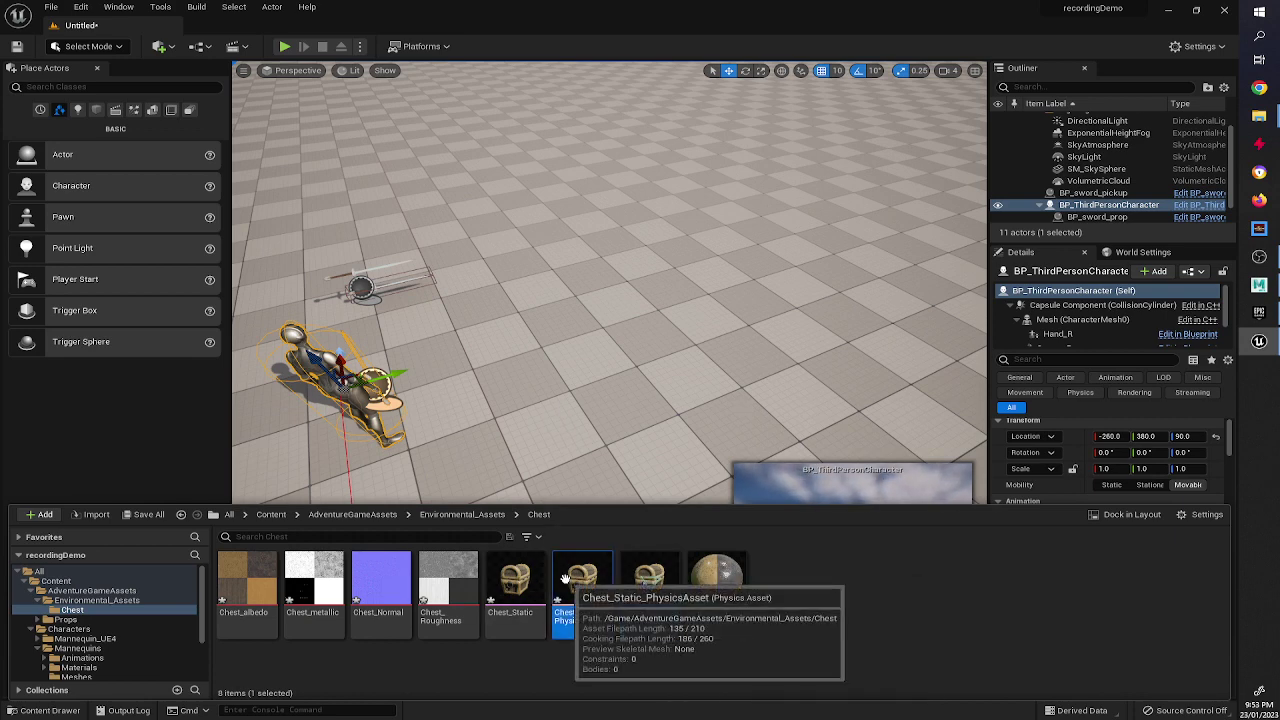
left_click(576, 628)
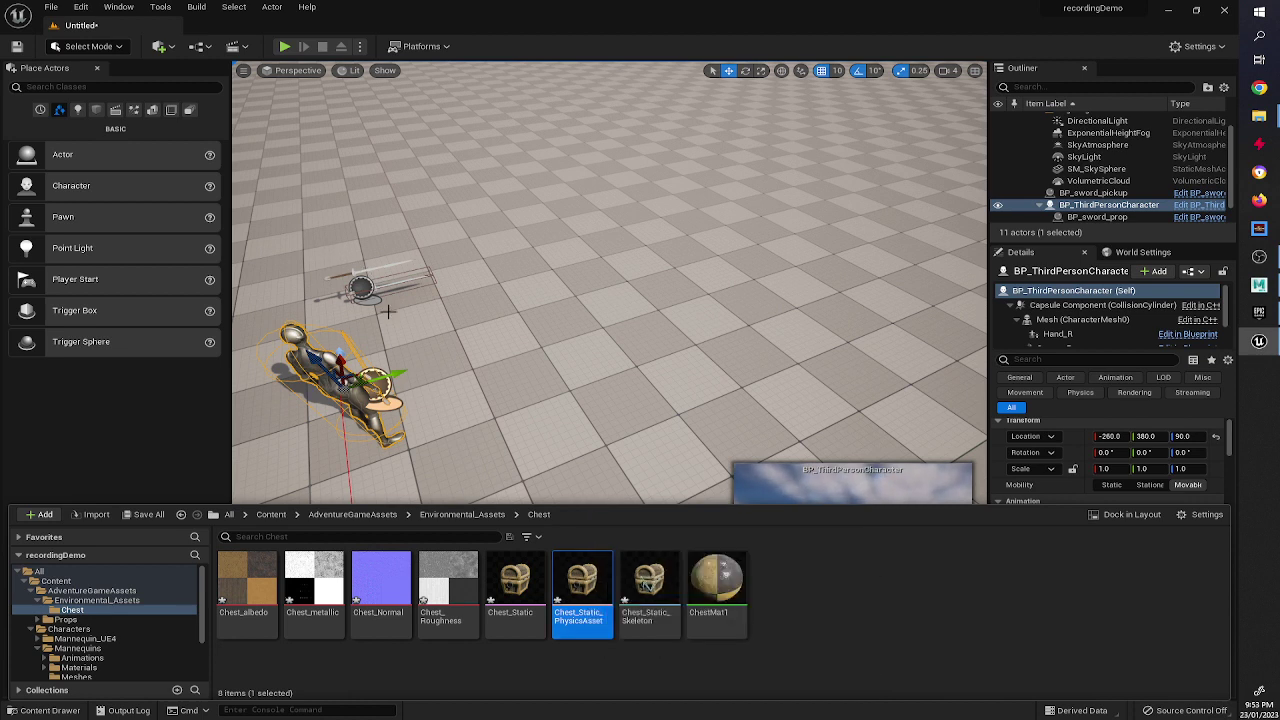
left_click(519, 598)
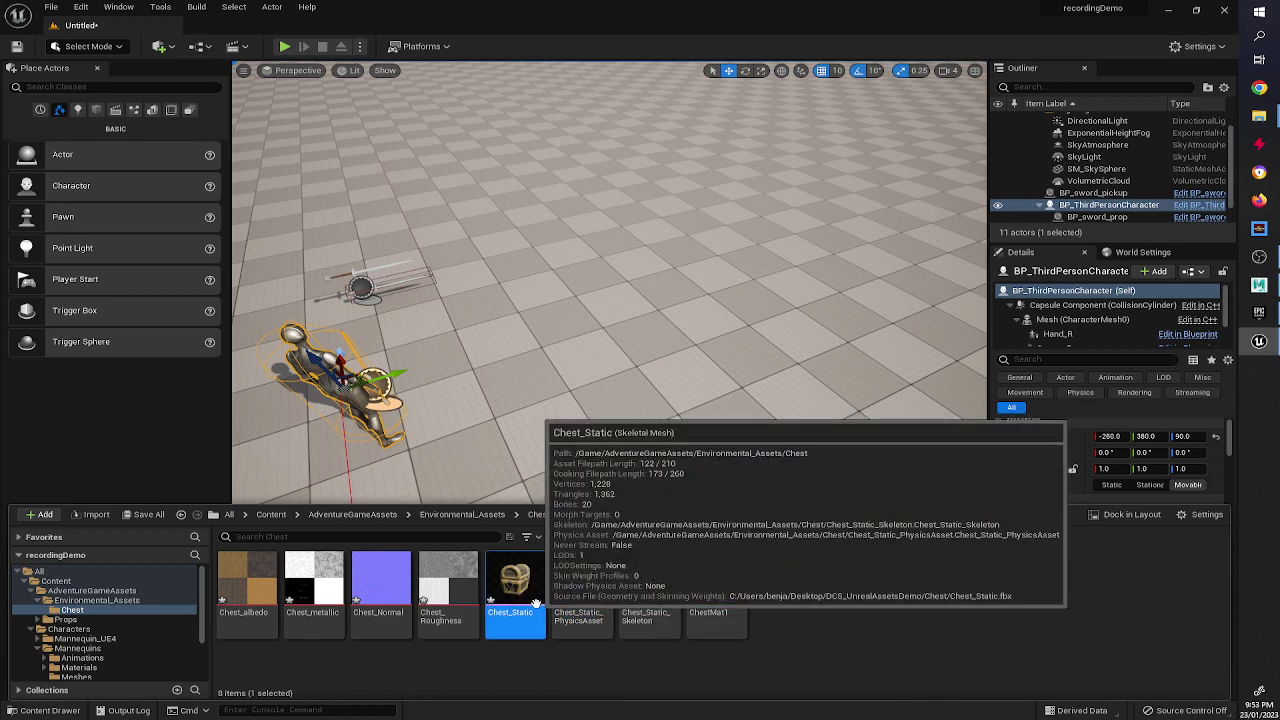
mouse_move(657, 597)
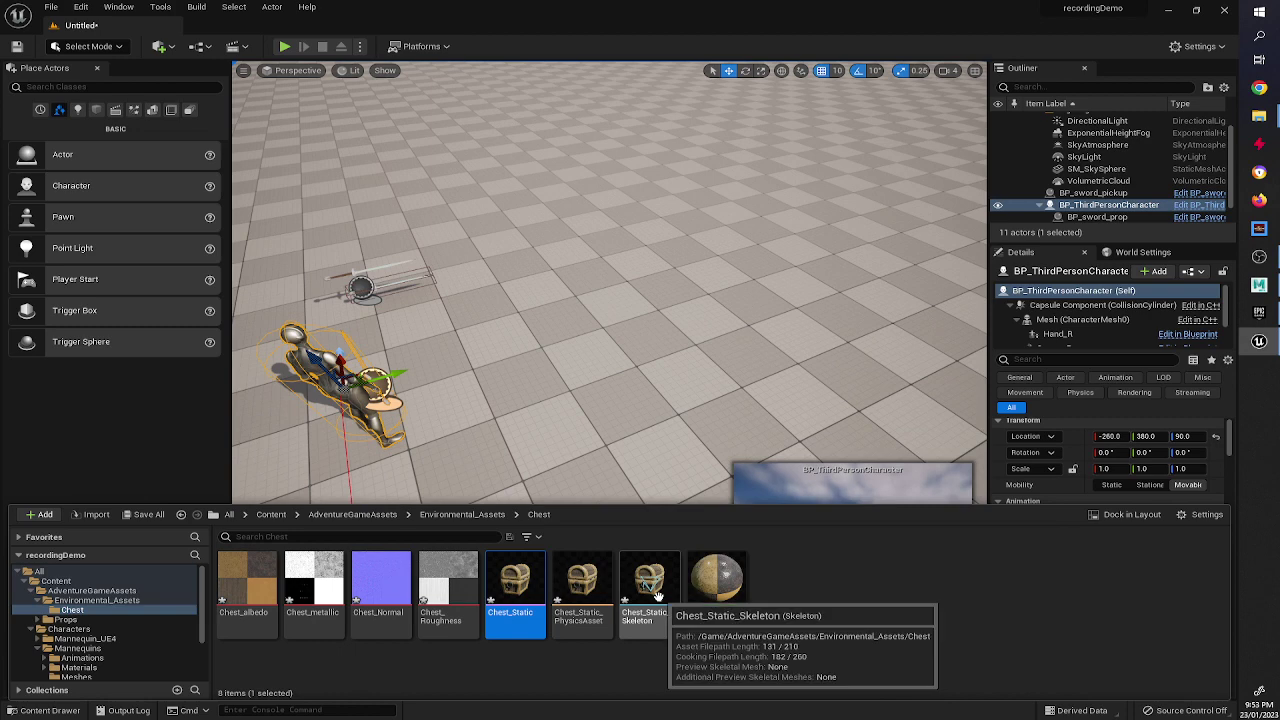
mouse_move(490, 597)
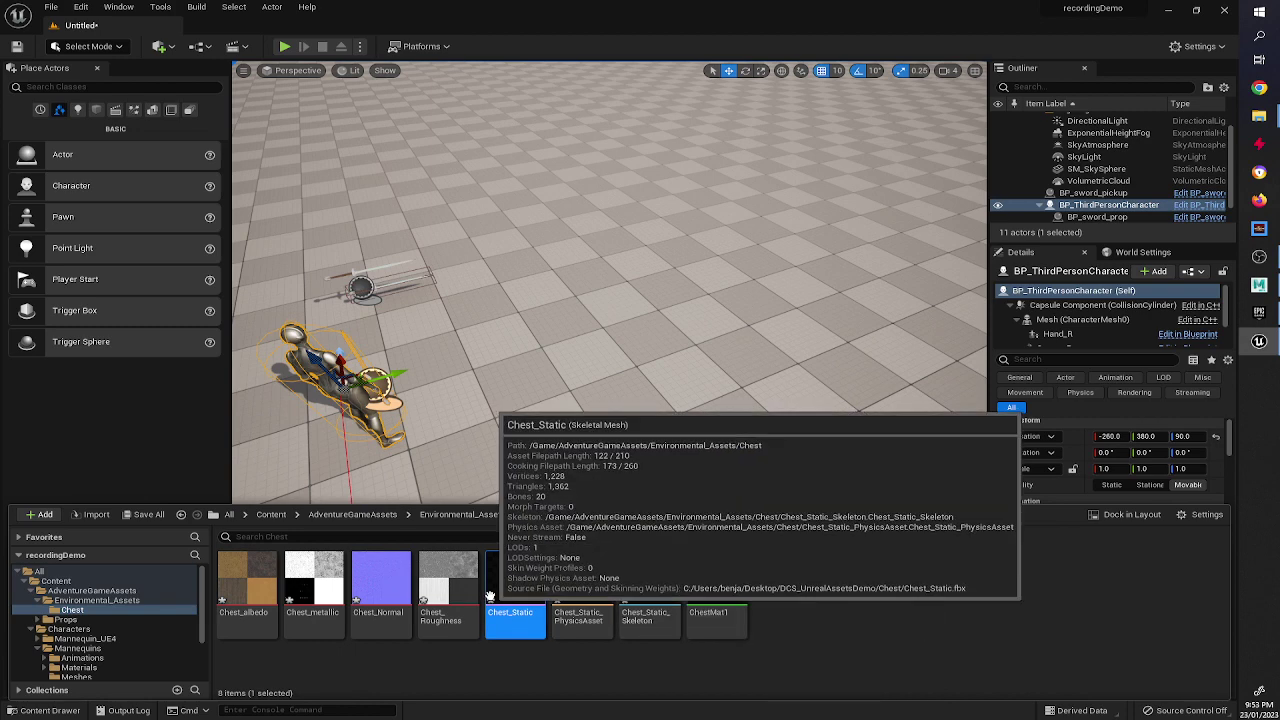
right_click(844, 594)
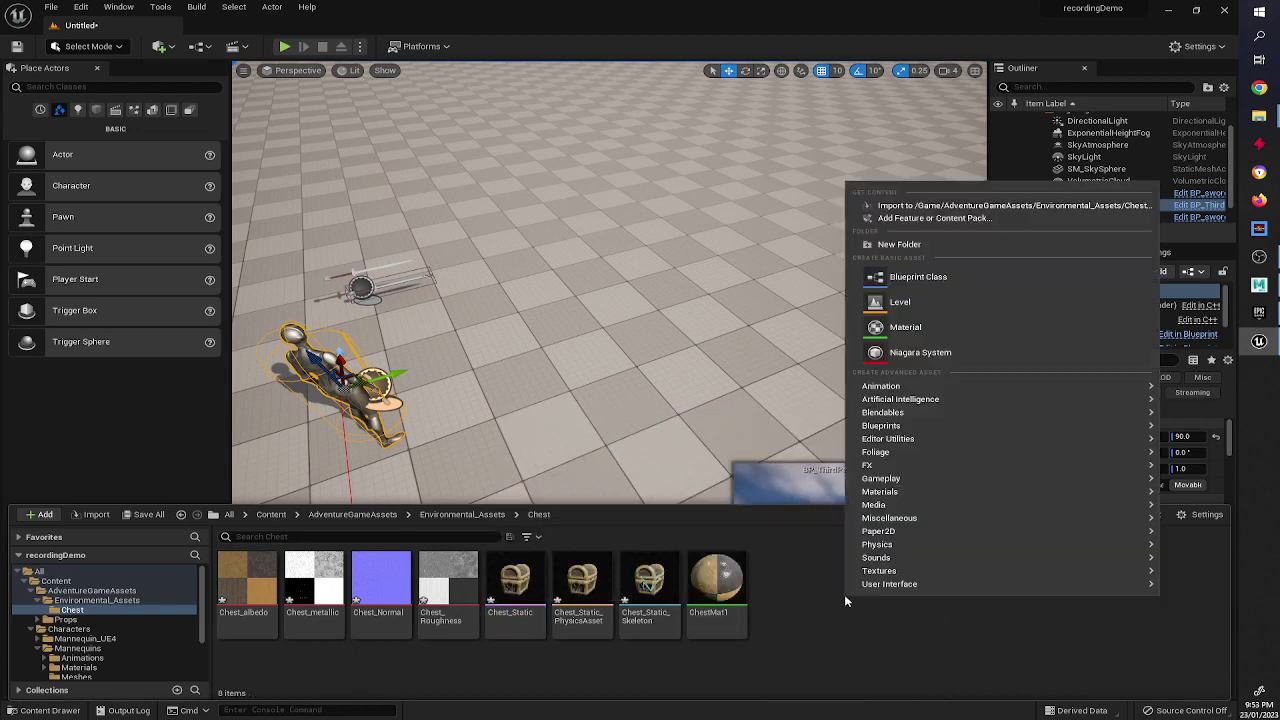
left_click(826, 598)
Step: Open Chest_Static_PhysicsAsset in a maximised editor and inspect the Lid1 body and its constraint to joint1
double_click(590, 592)
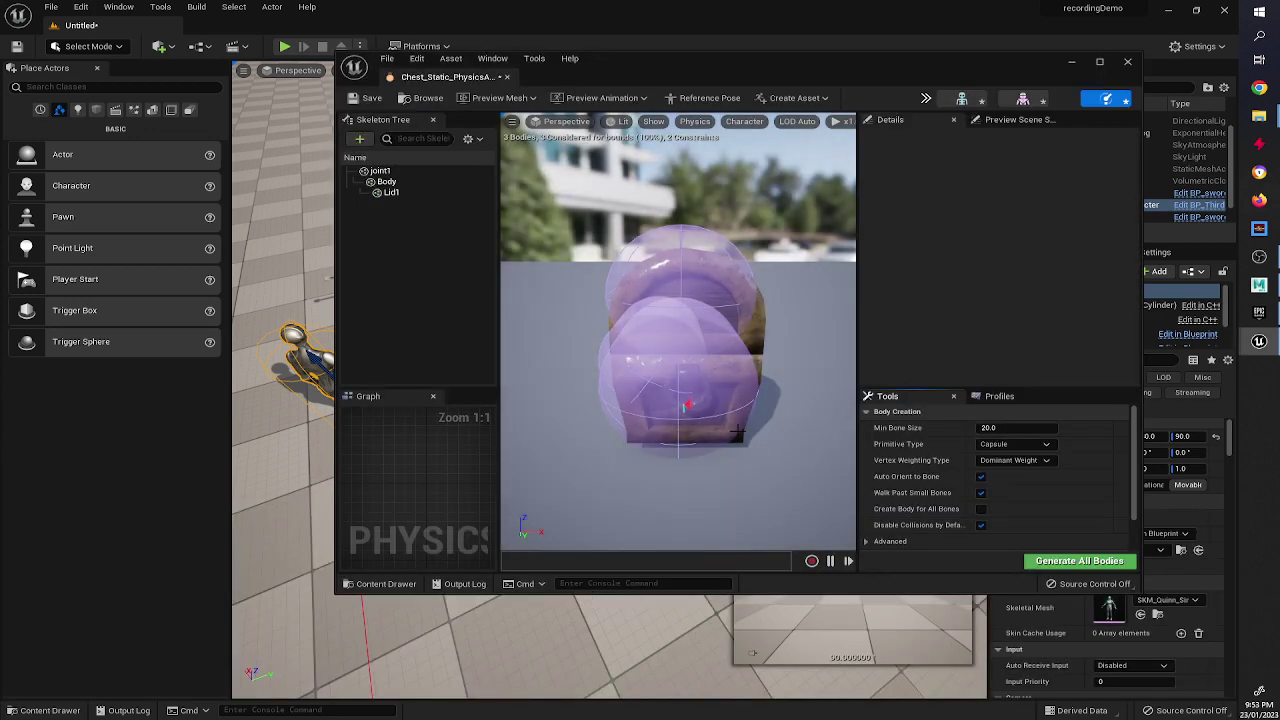
right_click_drag(698, 430, 790, 432)
key("a")
key("a")
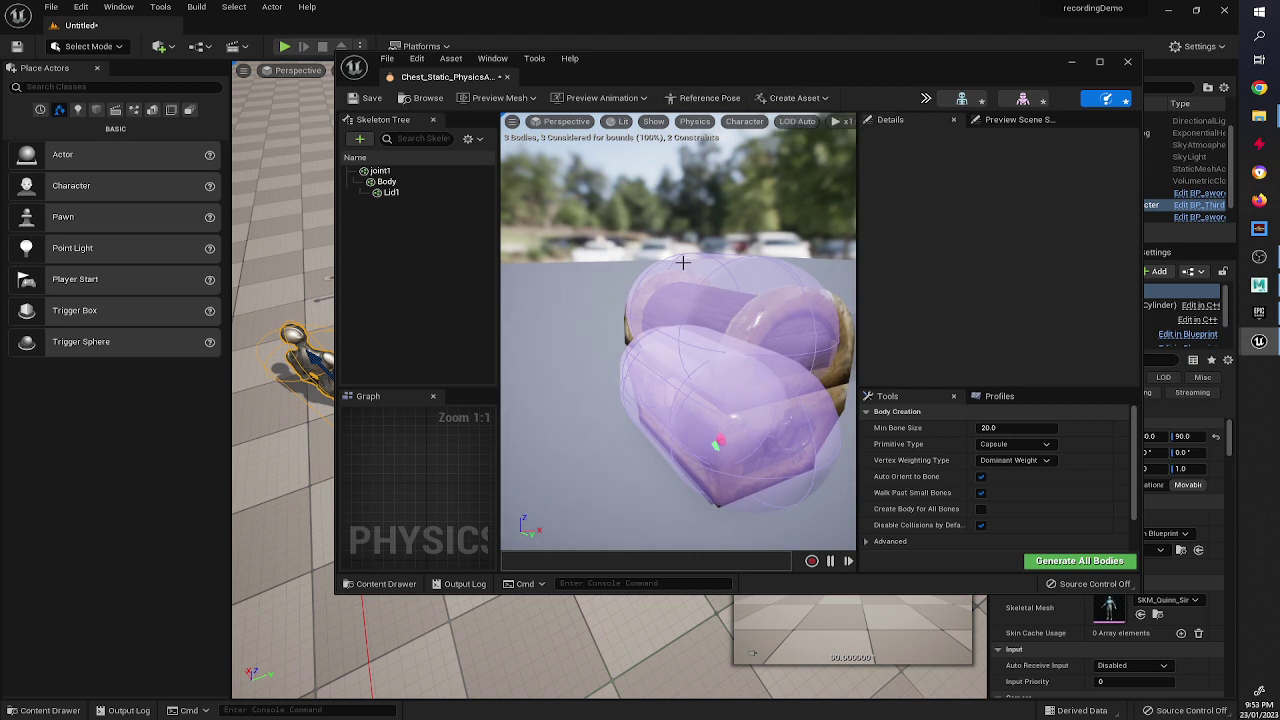
left_click(386, 183)
left_click(392, 192)
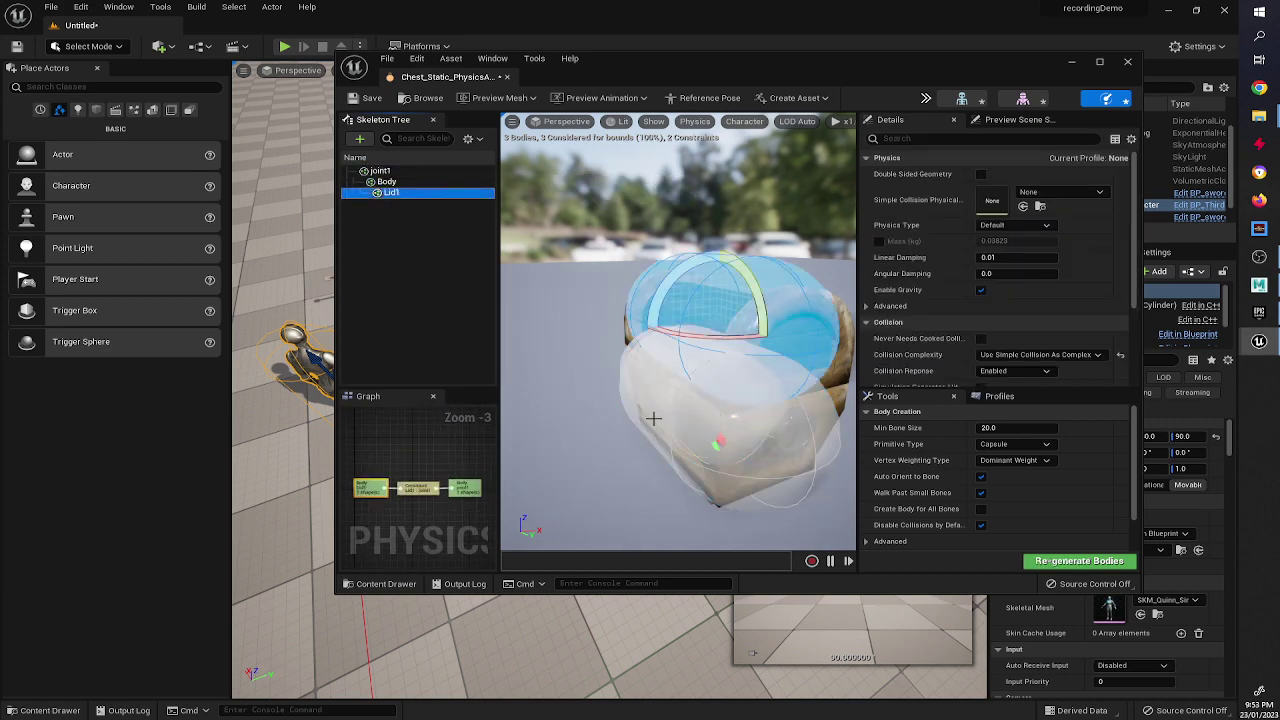
left_click(416, 488)
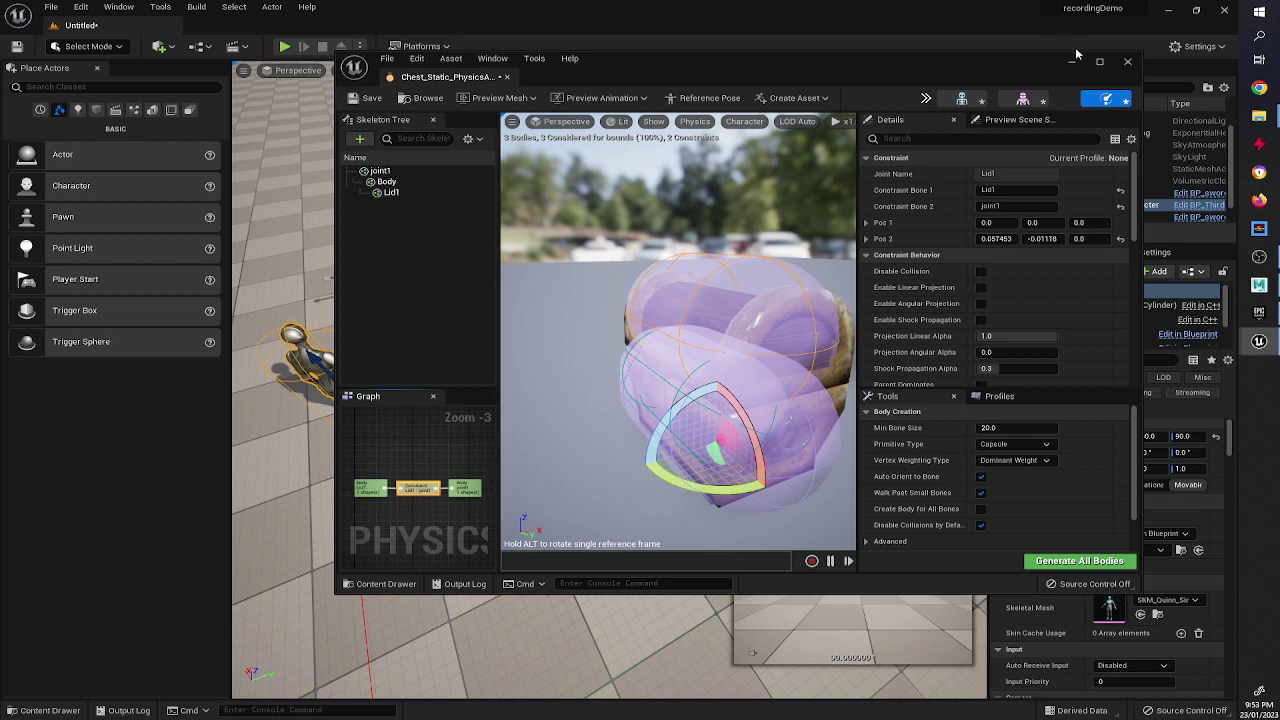
left_click(1099, 61)
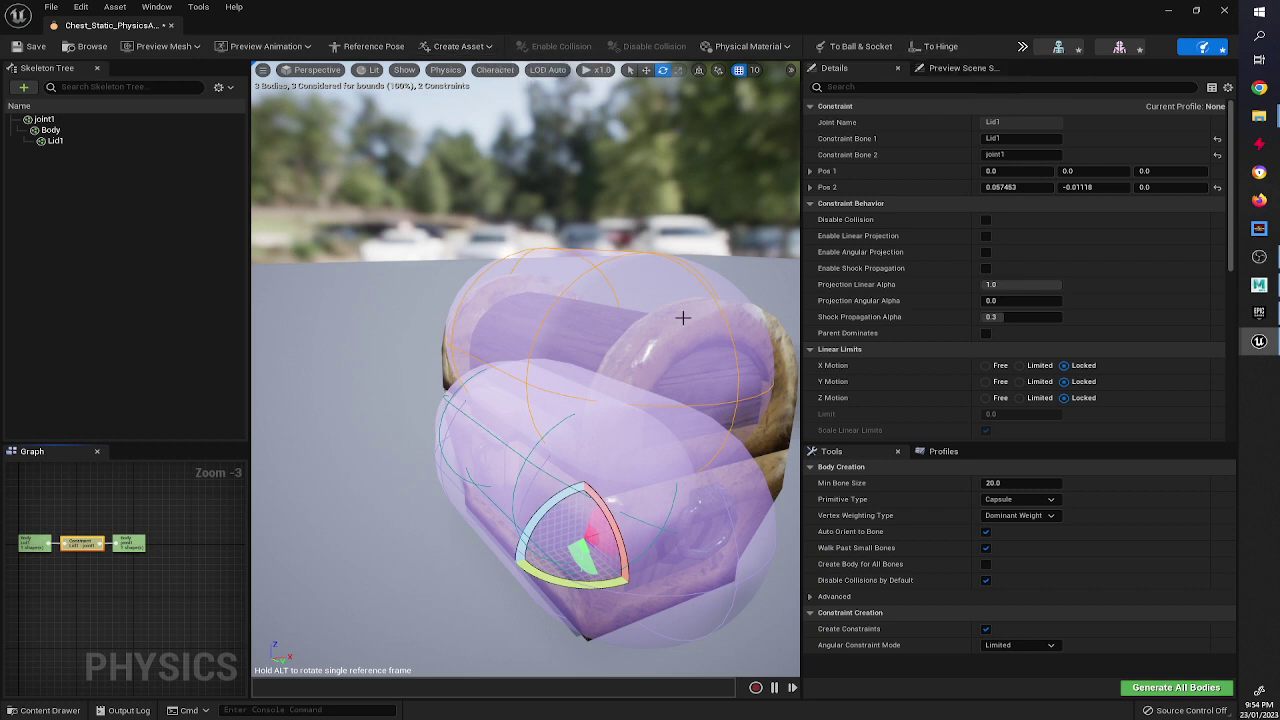
Step: Delete the capsule physics bodies of joint1, Body and Lid1 from the chest's physics asset
left_click(545, 374)
key("Delete")
left_click(542, 393)
key("Delete")
left_click(568, 425)
key("Delete")
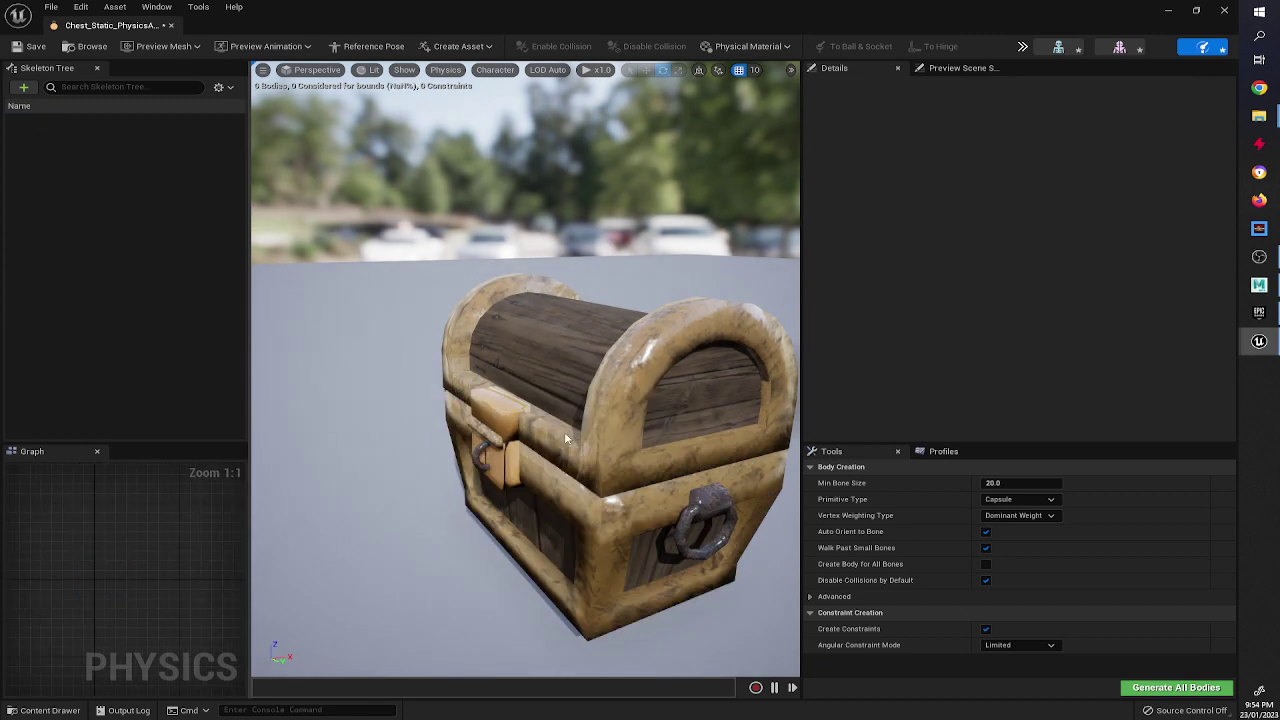
Step: Set the skeleton tree to show all bones of the chest
left_click(219, 87)
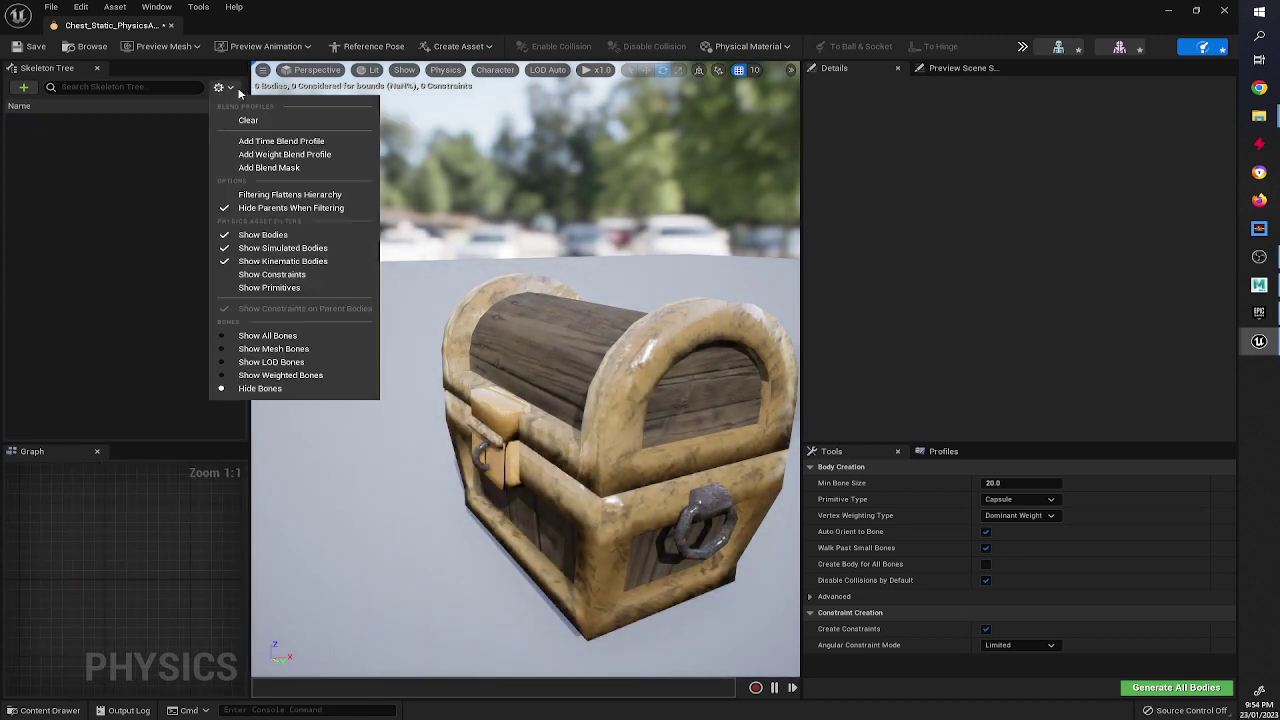
left_click(219, 335)
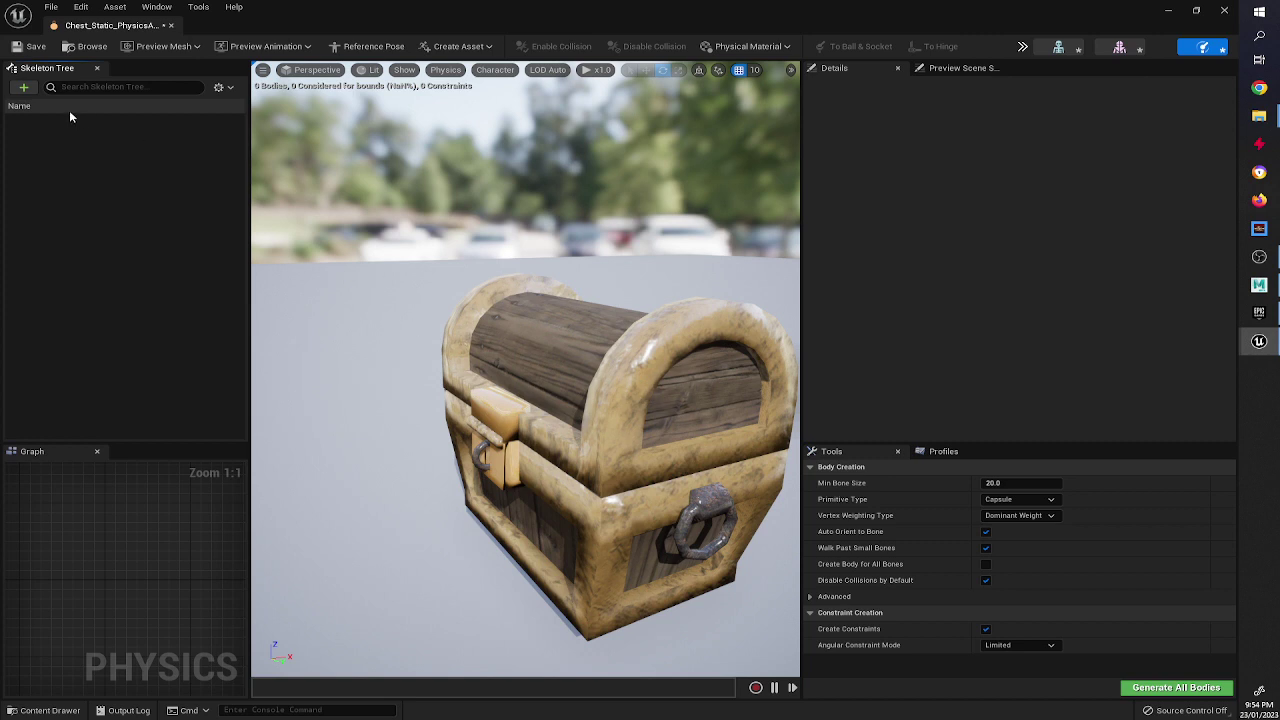
left_click(30, 88)
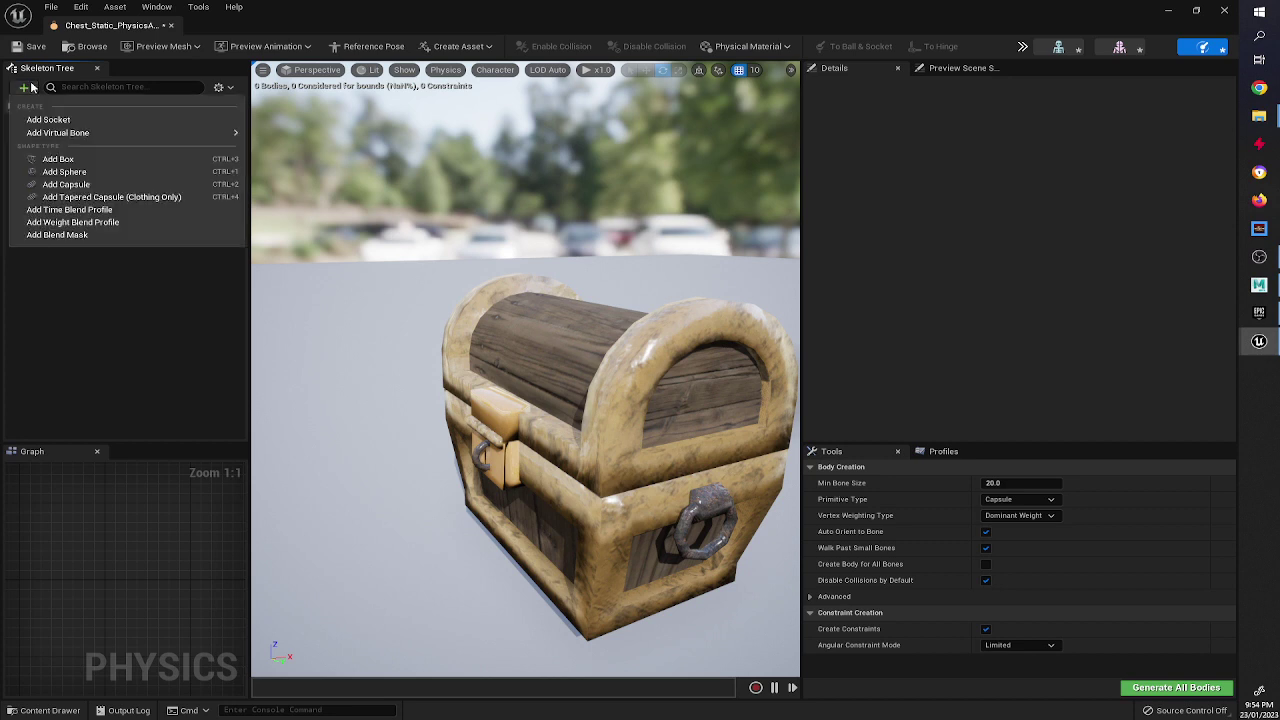
left_click(31, 88)
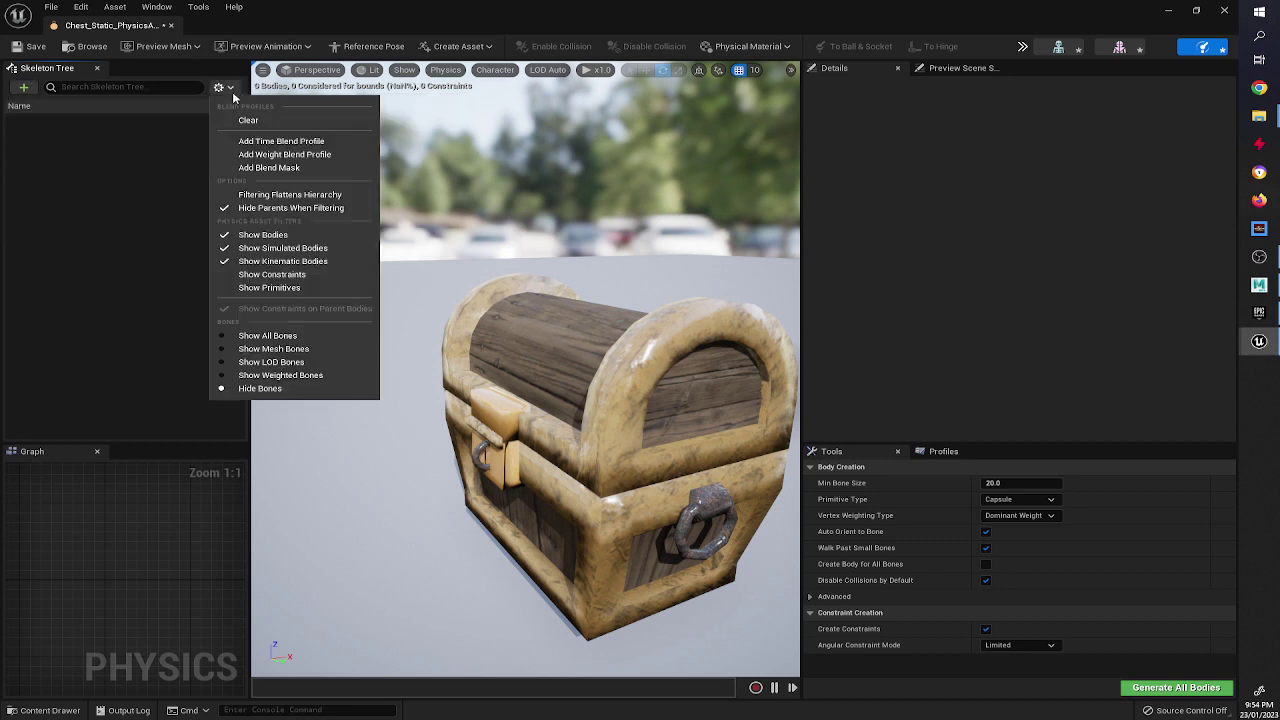
left_click(262, 335)
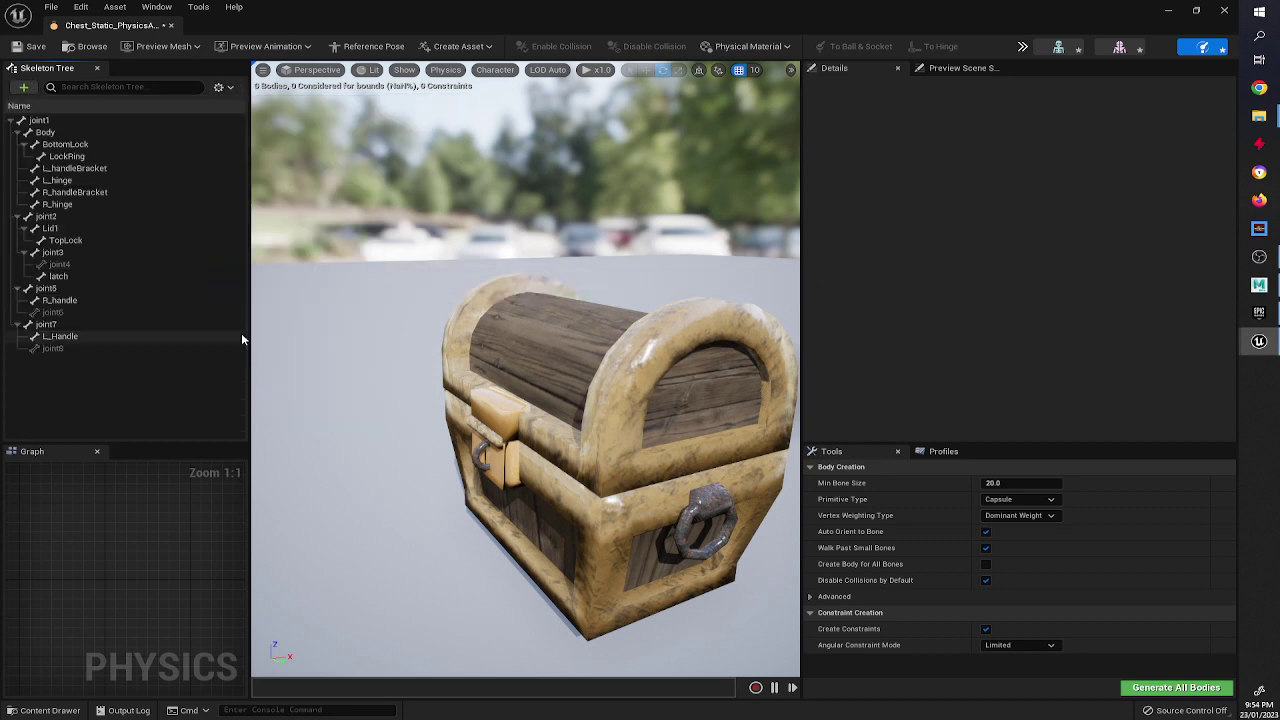
Step: Add a box collision shape to the Body bone of the chest
left_click(58, 134)
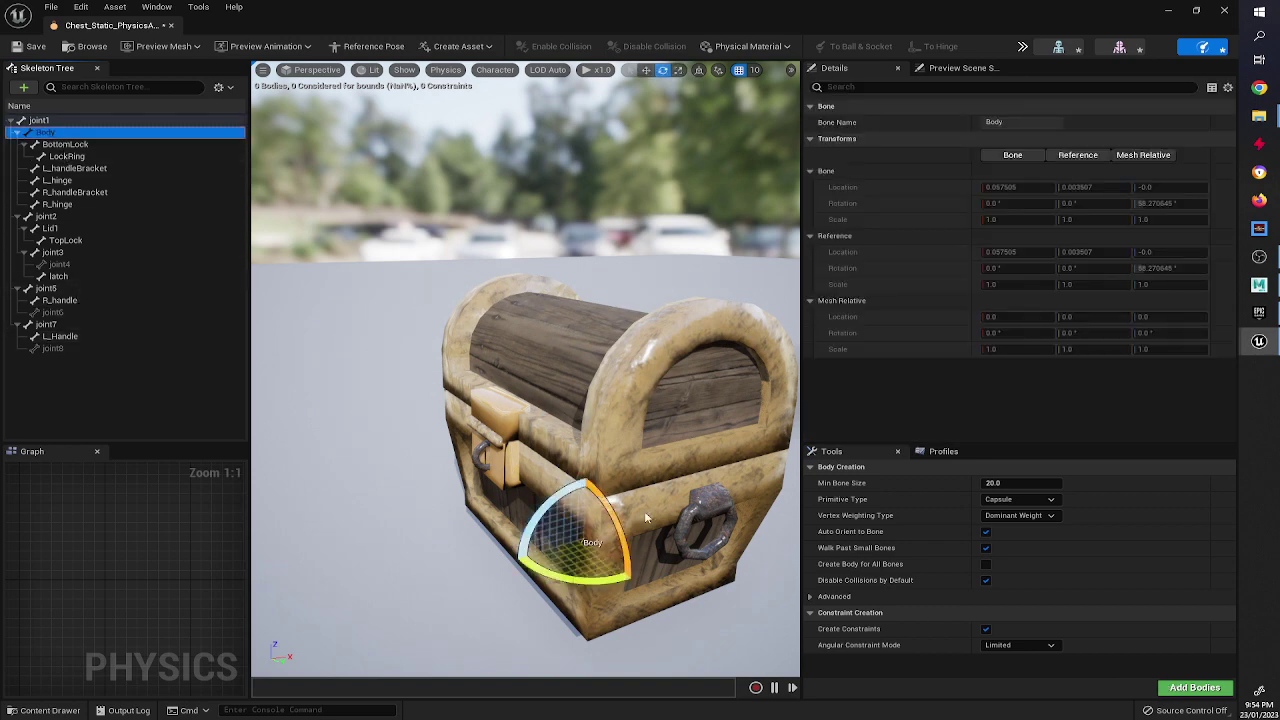
right_click(135, 133)
mouse_move(180, 246)
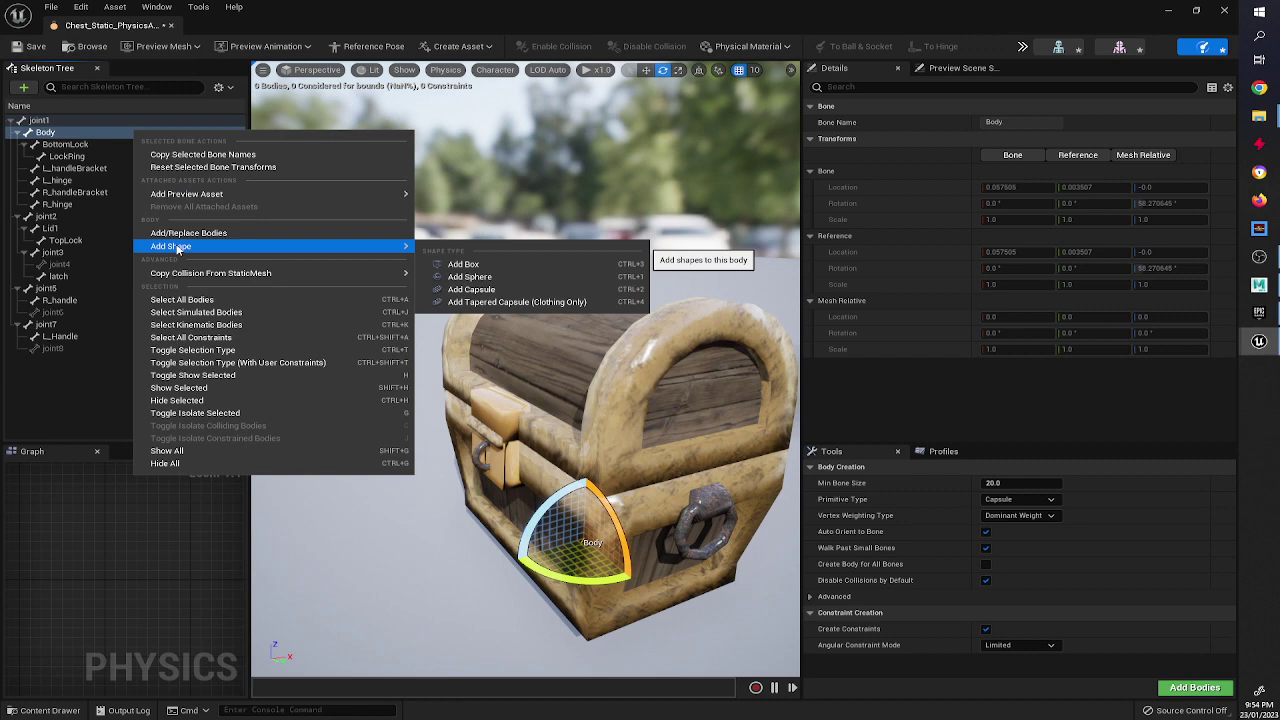
left_click(462, 265)
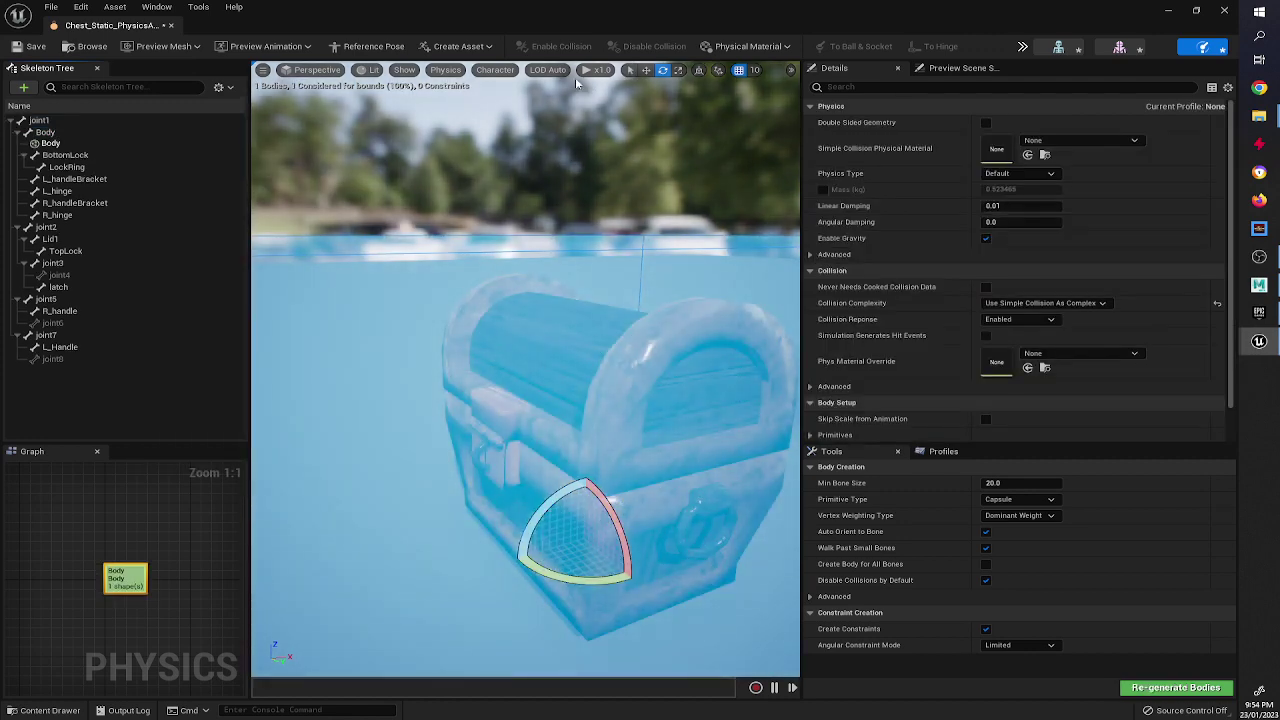
Step: Scale the Body collision box down along its axes until it closely encloses the whole chest, checking it from several sides
left_click(678, 70)
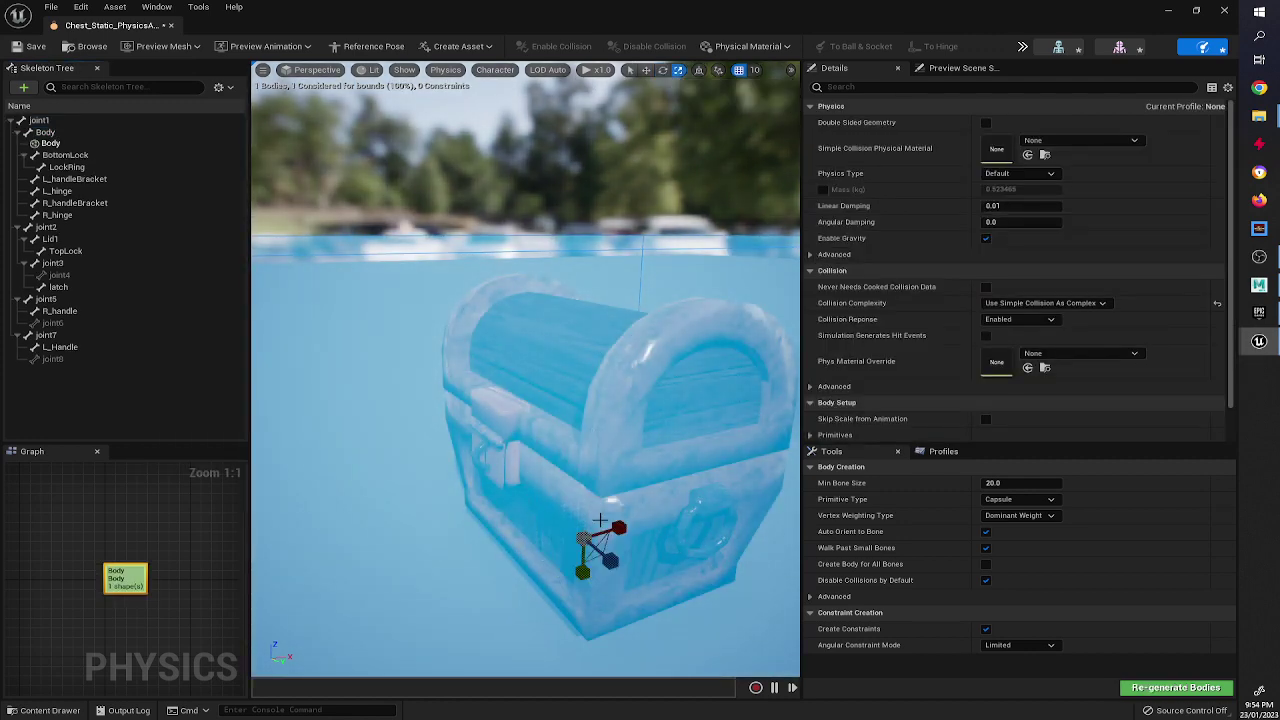
left_click_drag(620, 530, 568, 535)
left_click_drag(509, 447, 690, 440, "alt")
left_click_drag(463, 477, 415, 479)
left_click_drag(728, 465, 430, 425, "alt")
left_click(625, 502)
left_click(642, 503)
left_click_drag(499, 446, 318, 462)
key("r")
left_click_drag(584, 440, 584, 430)
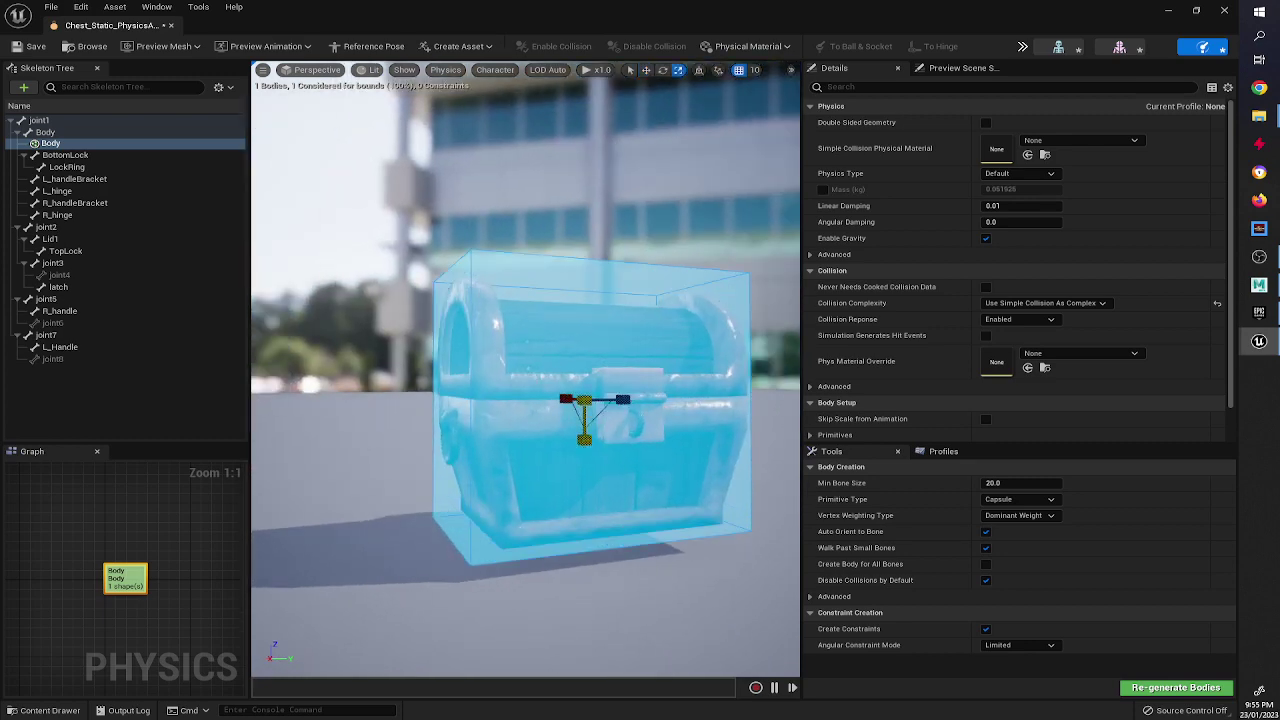
left_click_drag(640, 395, 560, 405, "alt")
key("w")
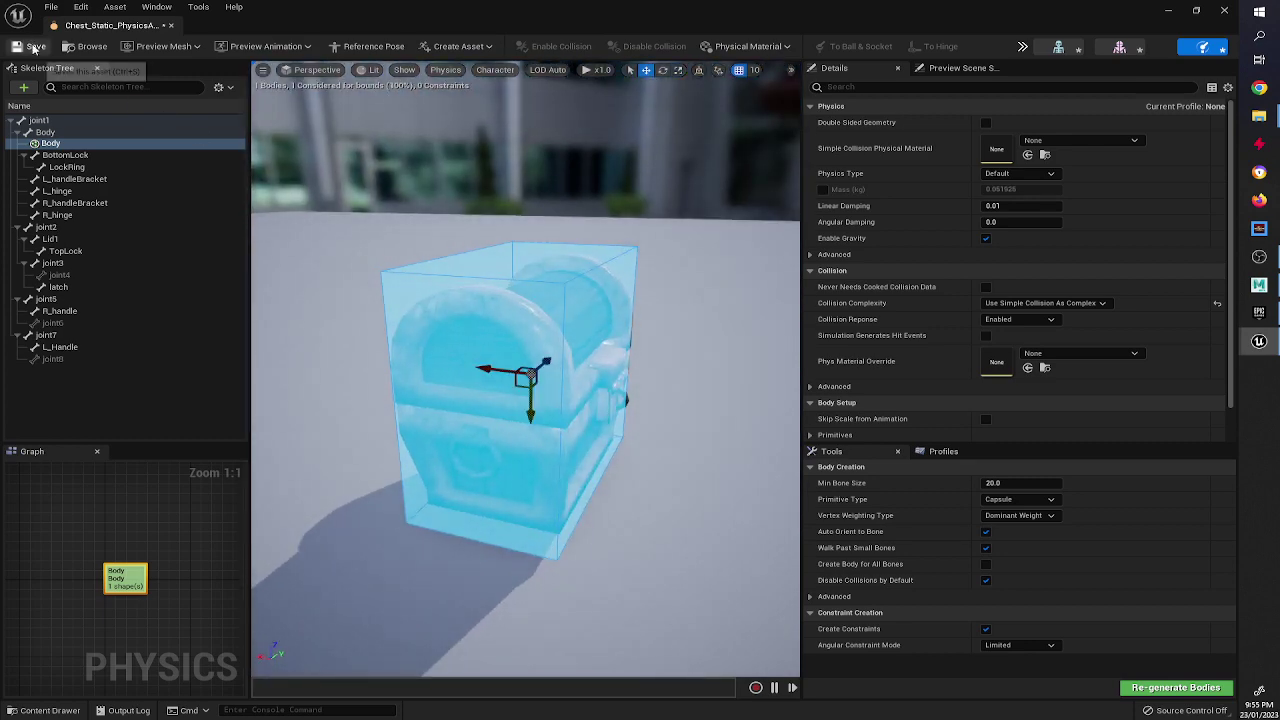
Step: Save and close the physics asset, and place it in the level near the character at about X -270, Y 730, Z 0
left_click(1222, 10)
left_click(40, 709)
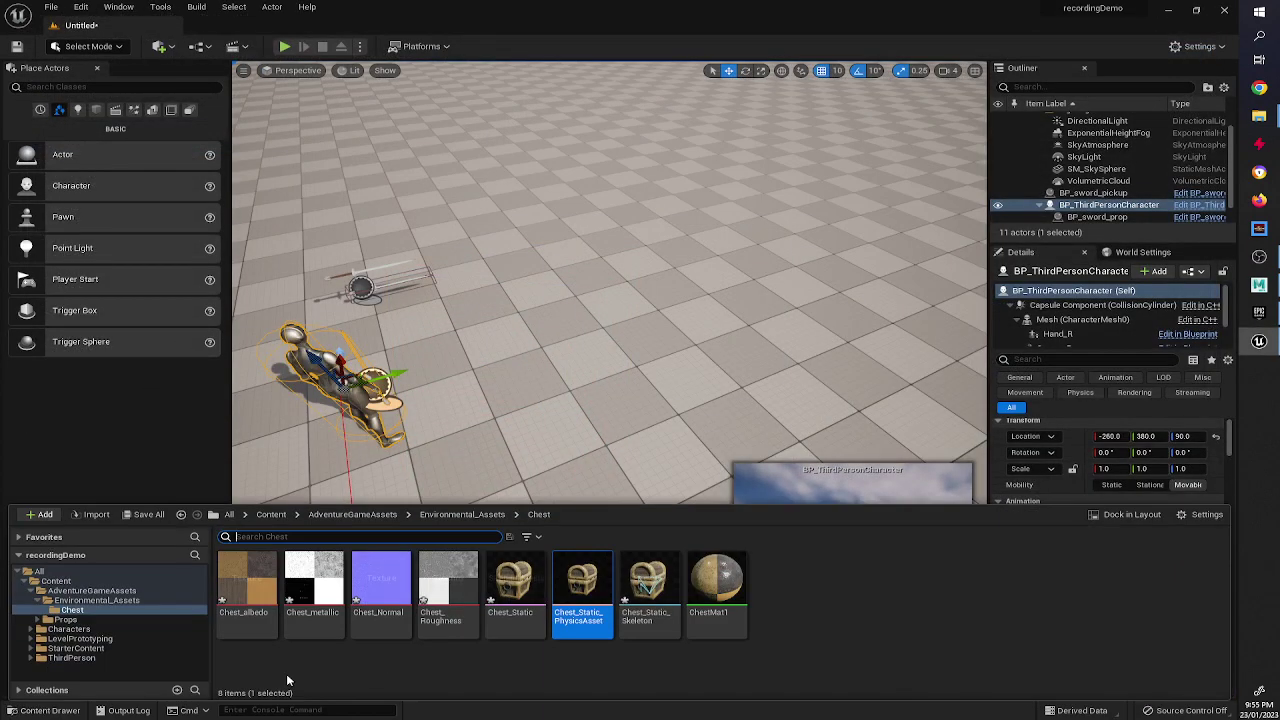
left_click_drag(586, 595, 642, 345)
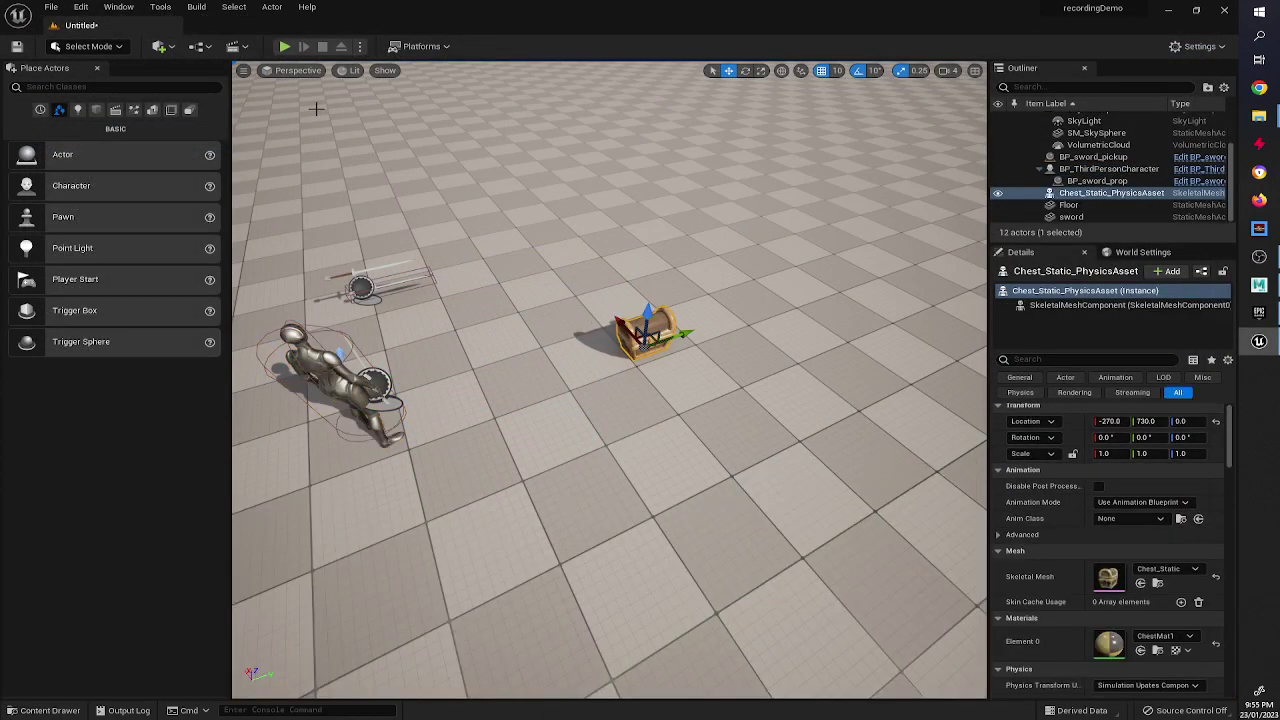
Step: Play-test the level by running the character up to the chest and pushing into it from several directions, and end the play session
left_click(284, 46)
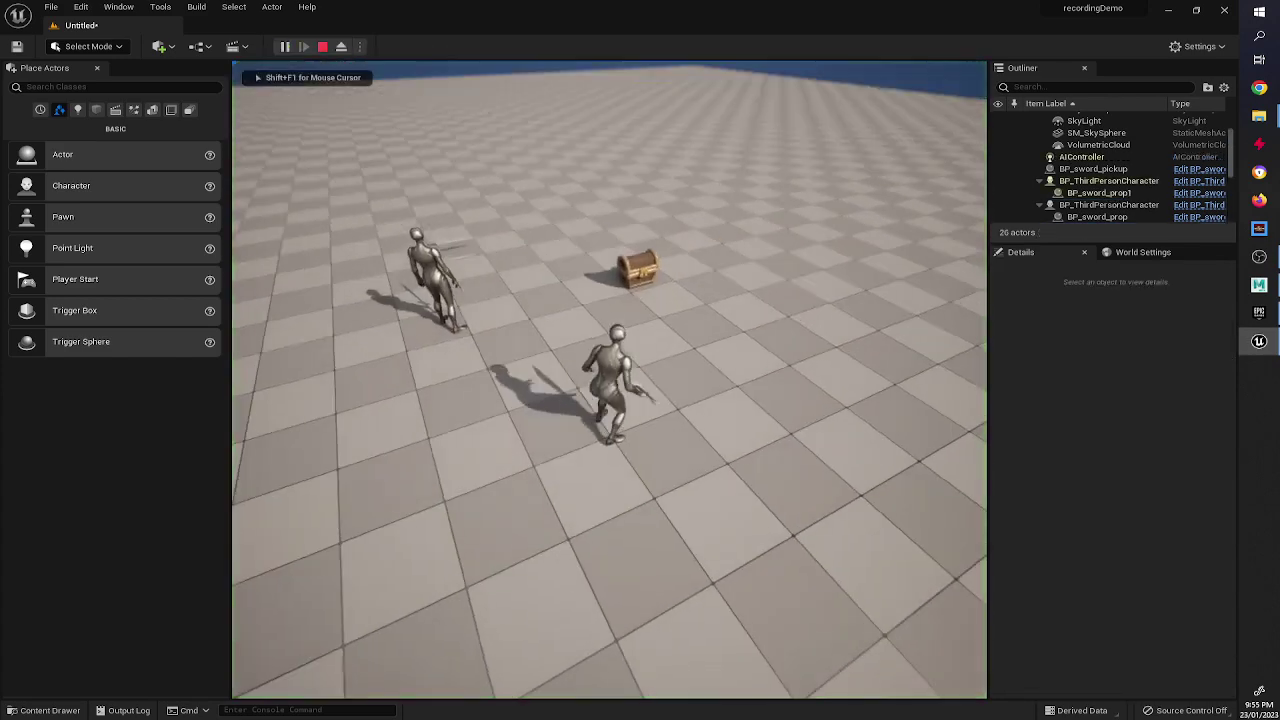
key("w")
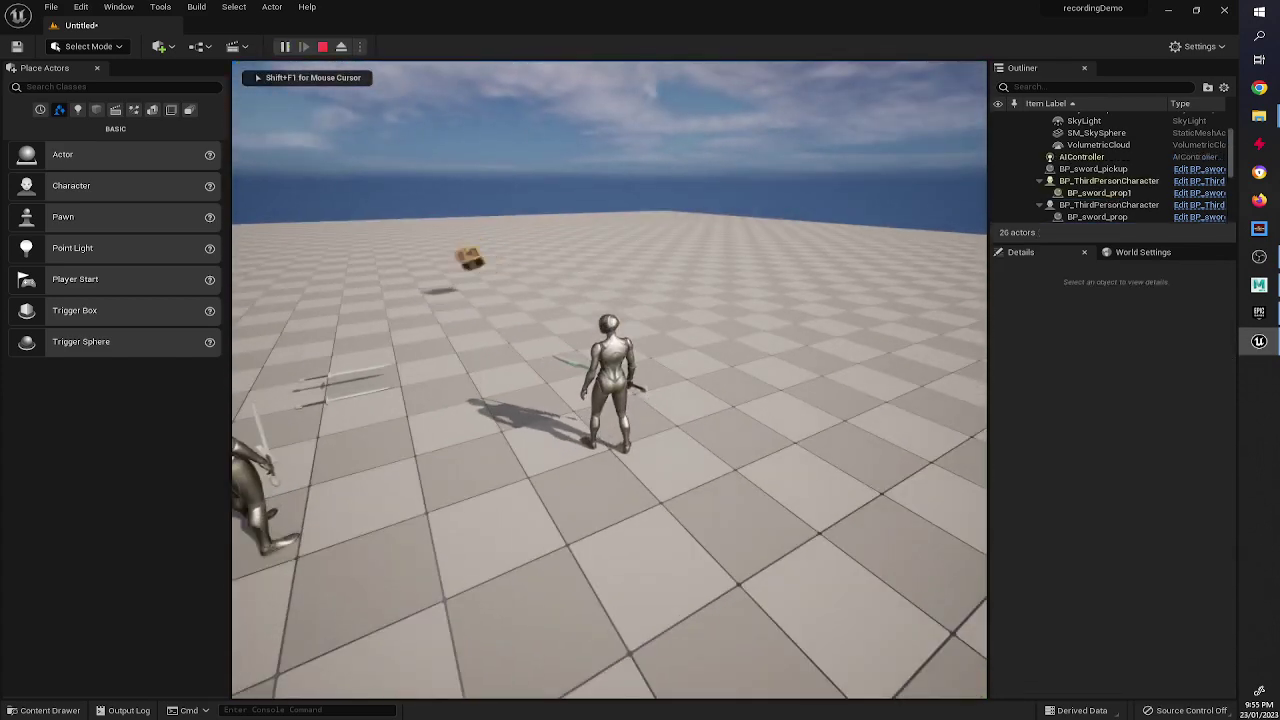
key("w")
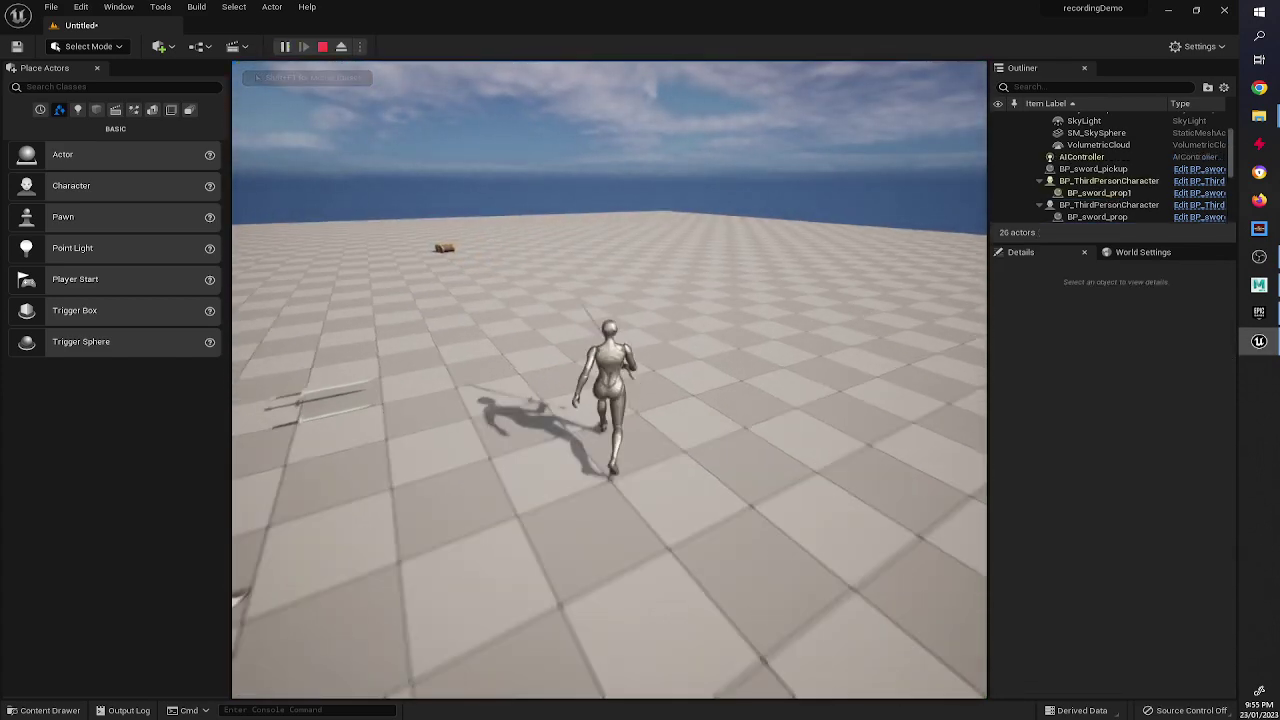
key("w")
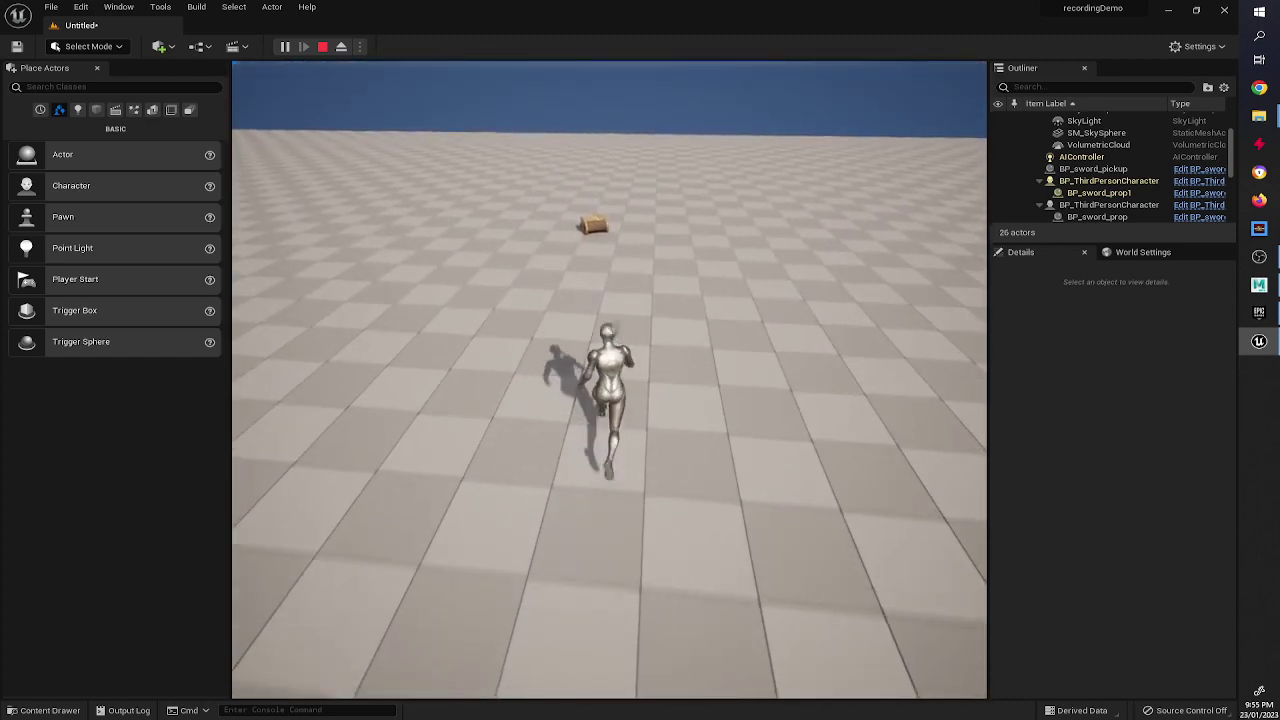
key("w")
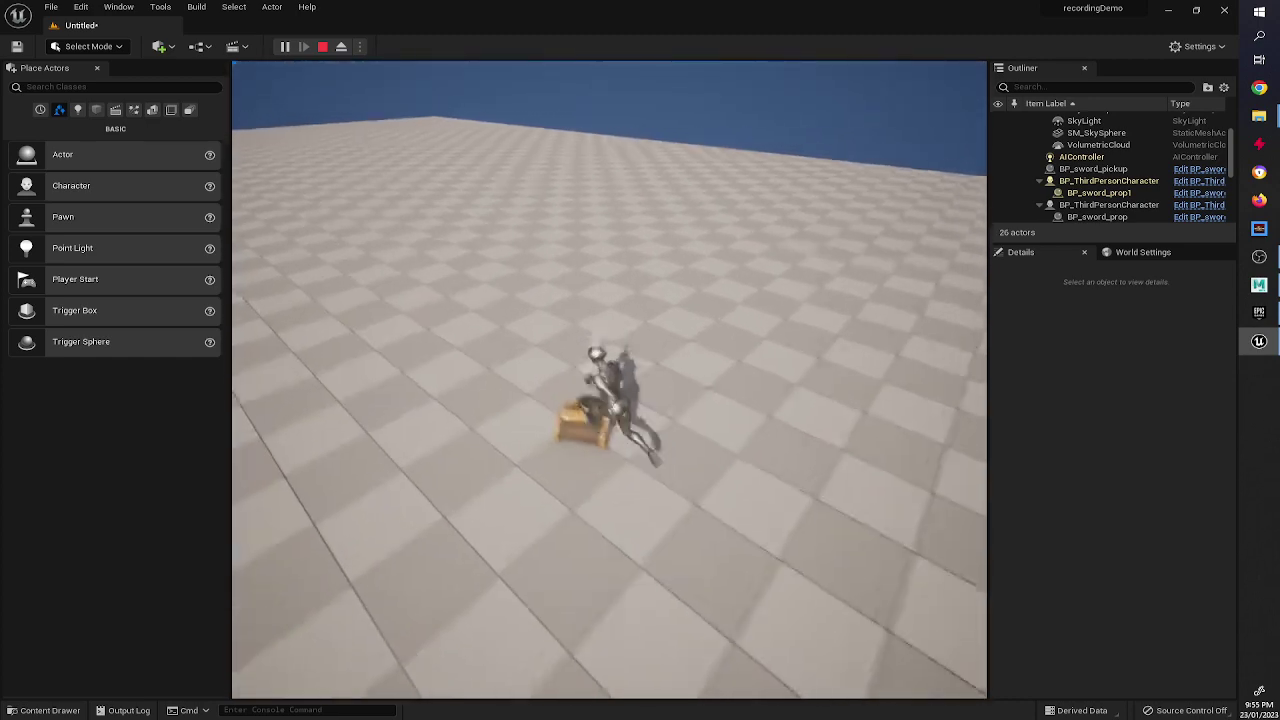
key("a")
key("d")
key("d")
key("w")
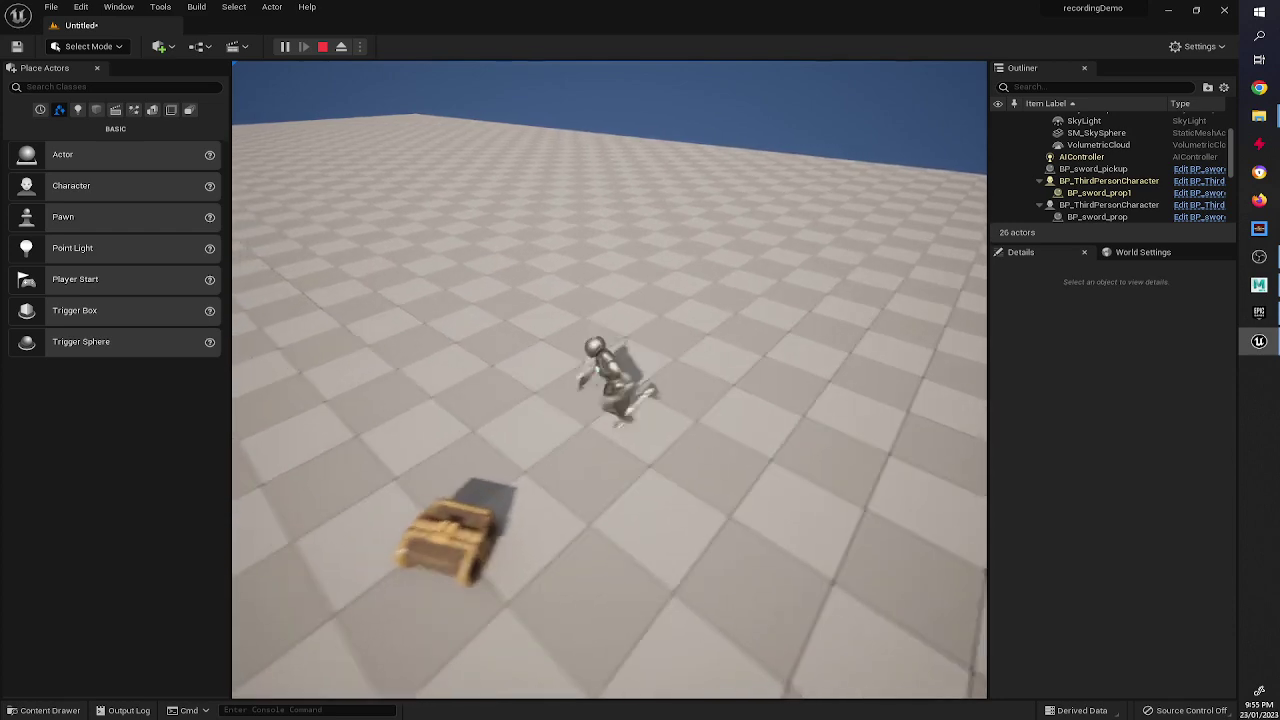
key("s")
key("a")
key("w")
key("w")
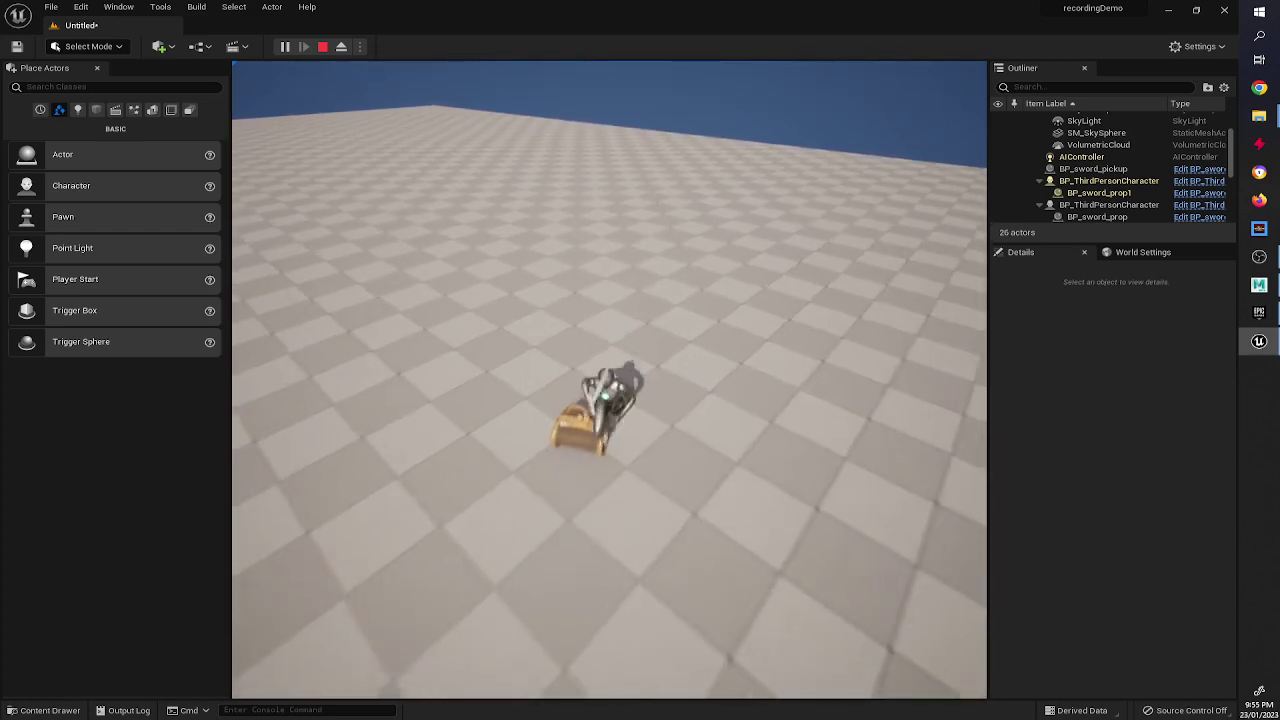
key("Escape")
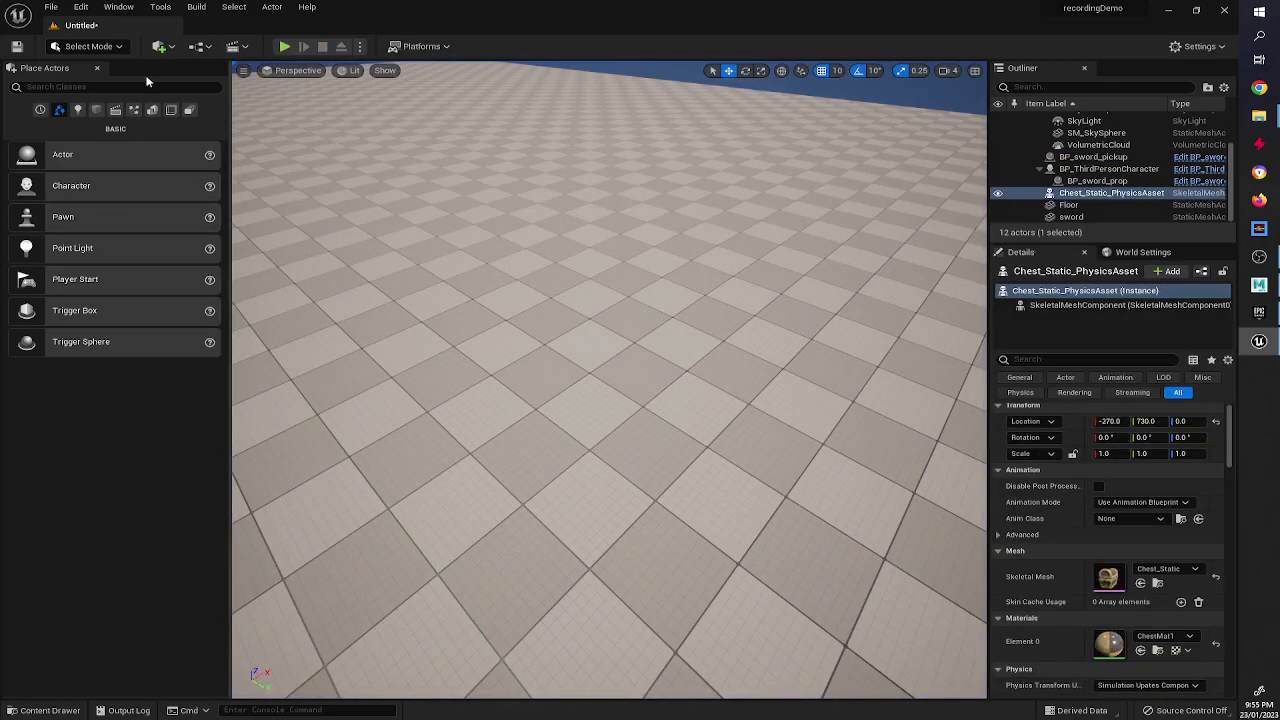
Step: Create a new folder named materials inside the Chest content folder
left_click(25, 711)
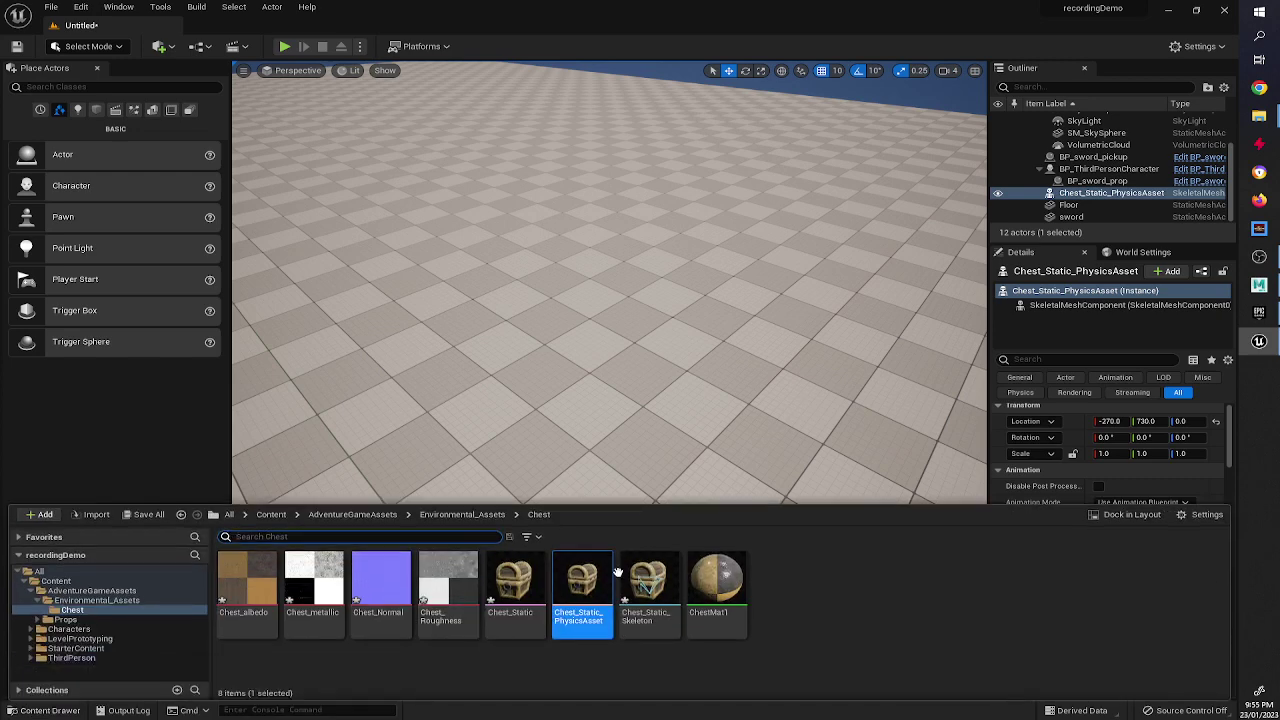
left_click(649, 585)
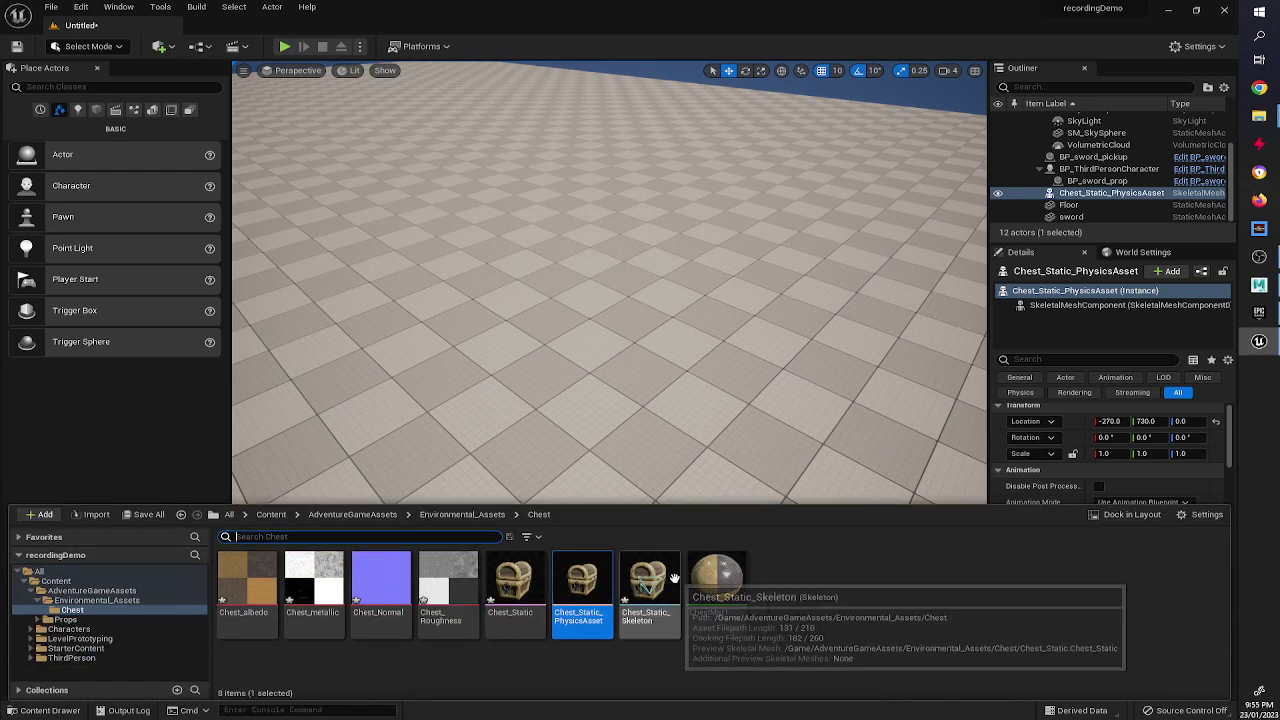
left_click(592, 582)
left_click(820, 591)
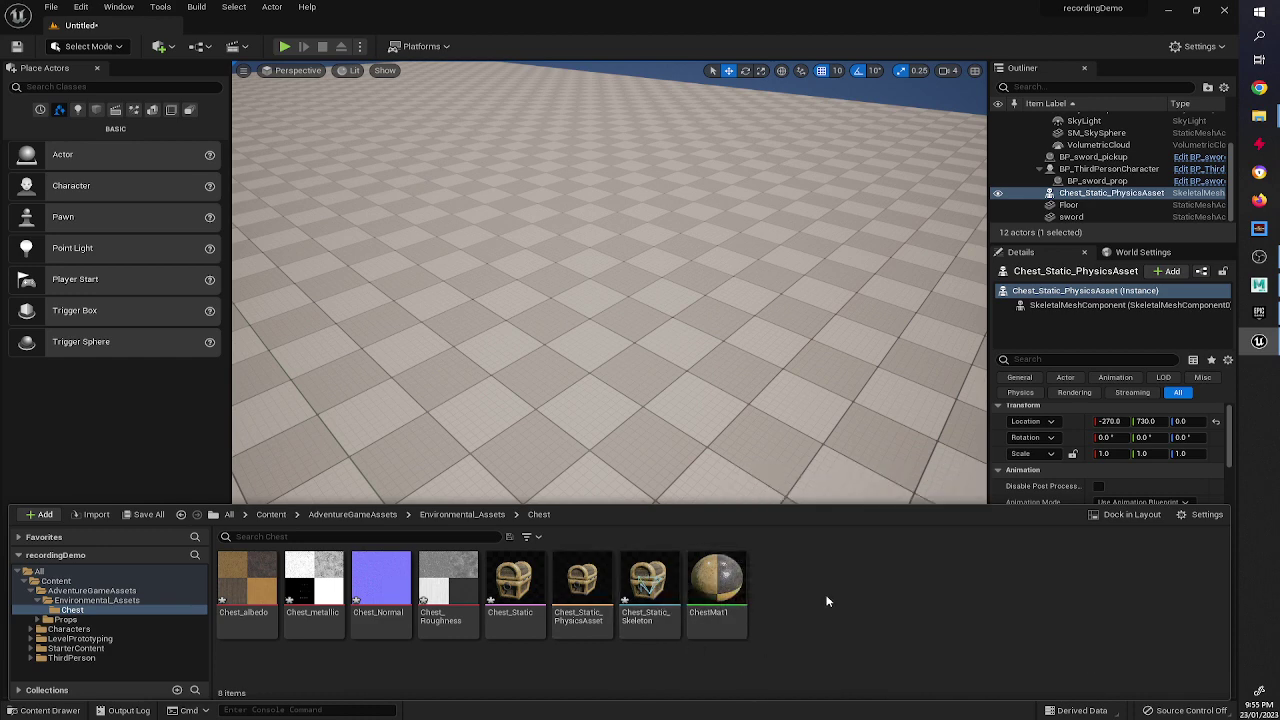
right_click(826, 583)
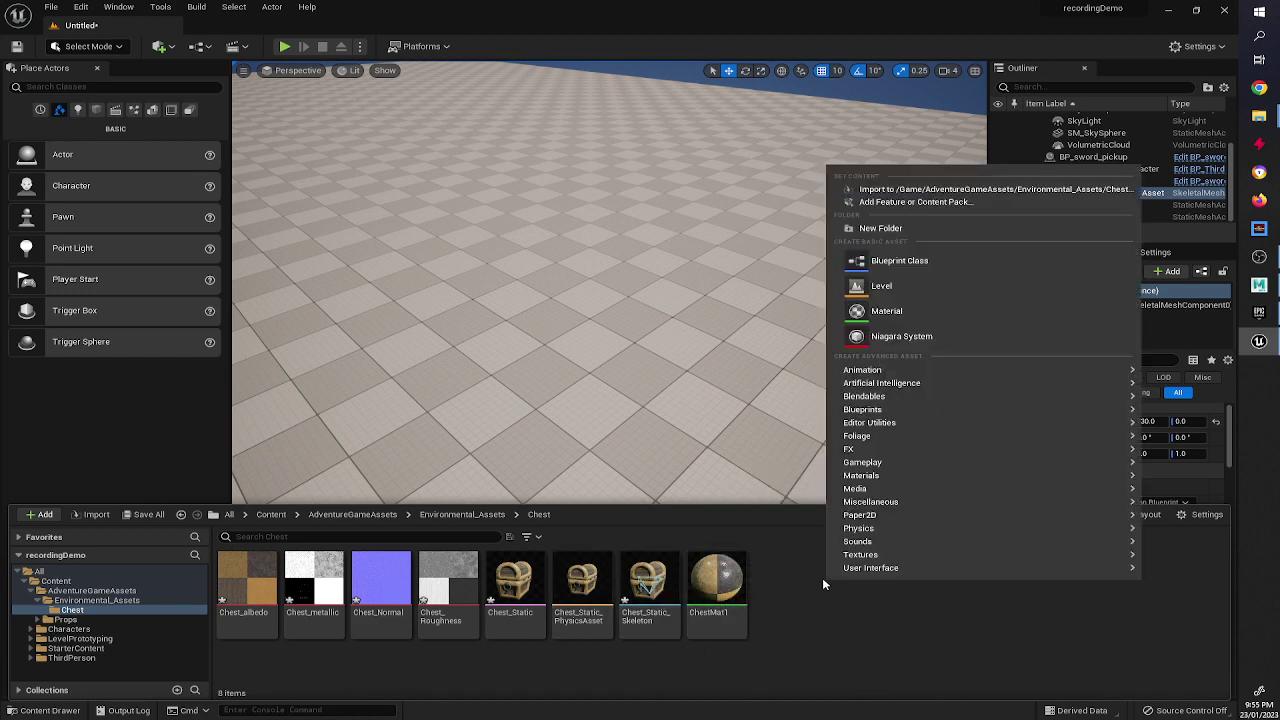
left_click(933, 230)
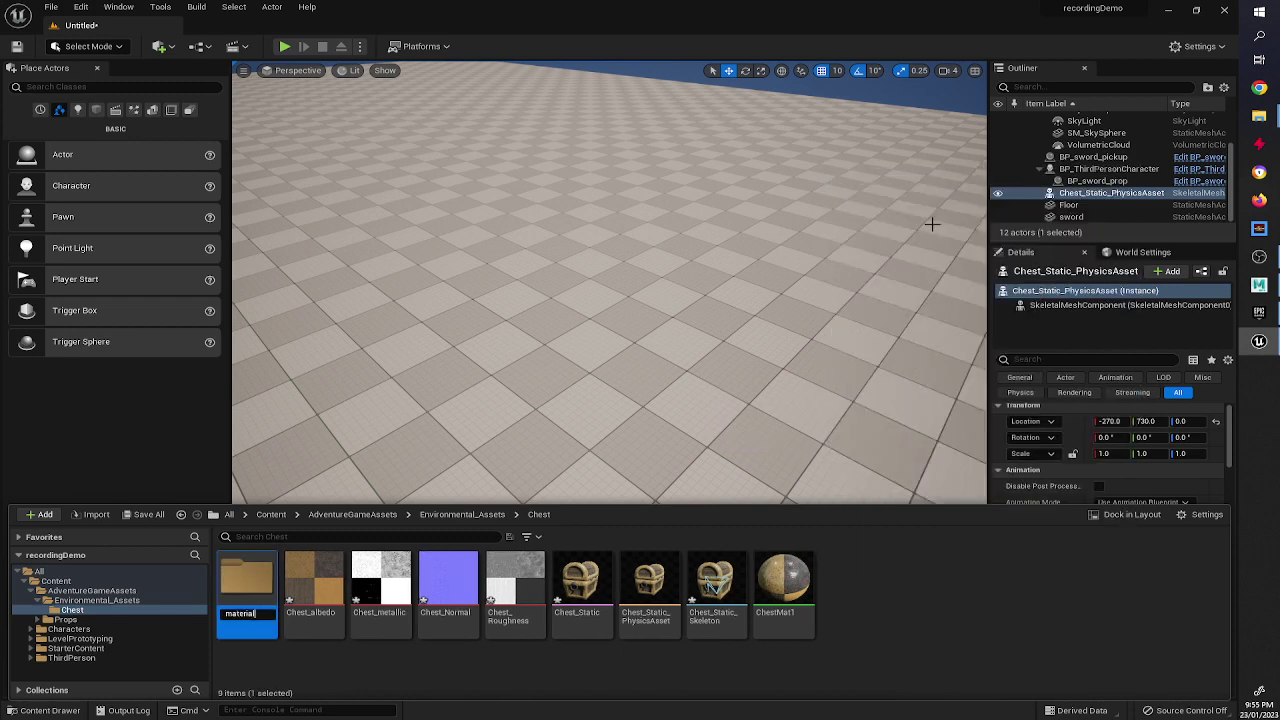
Step: Move ChestMat1 and the albedo, metallic, normal and roughness textures of the chest into the materials folder
left_click(783, 583)
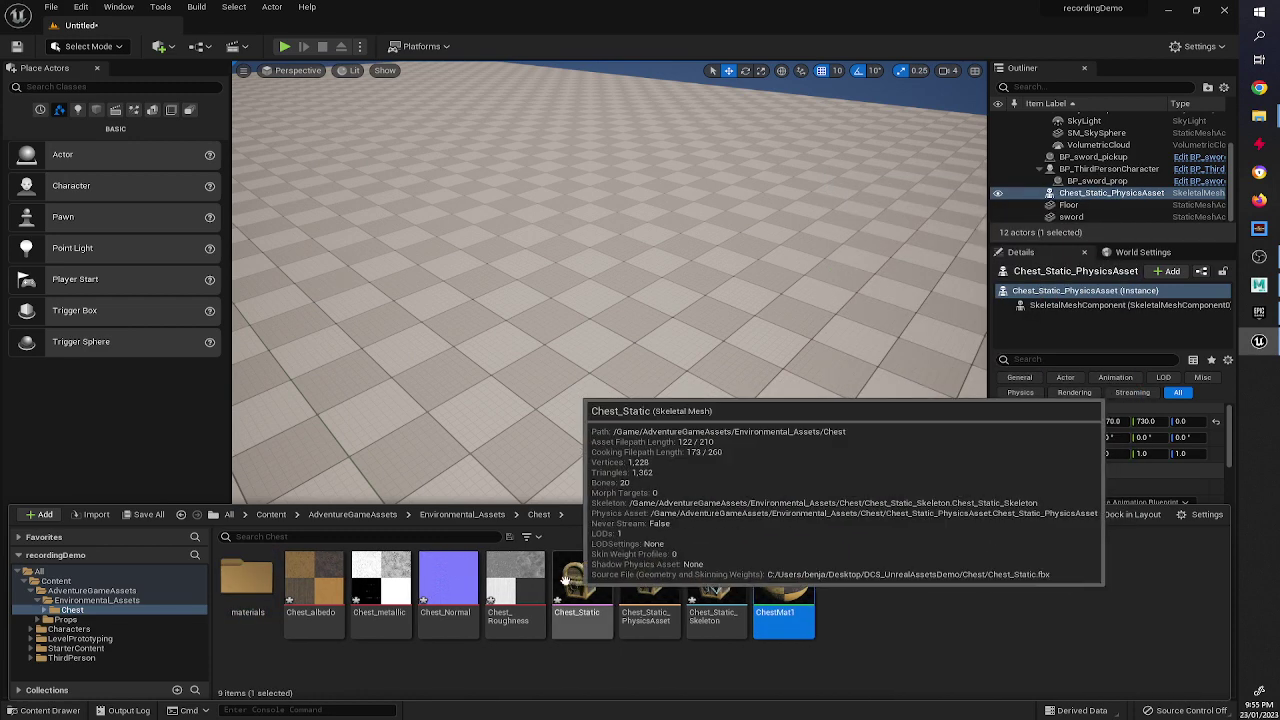
left_click(515, 583, "ctrl")
left_click(448, 583, "ctrl")
left_click(378, 583, "ctrl")
left_click(313, 583, "ctrl")
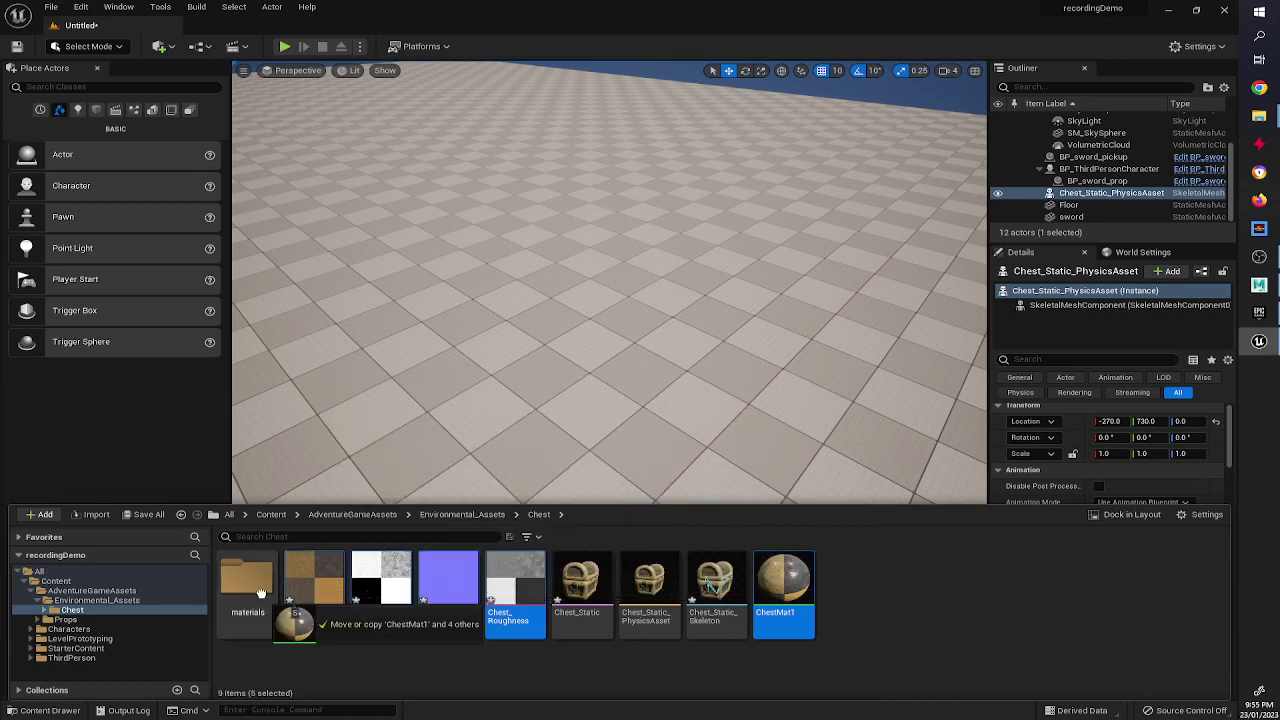
key("Delete")
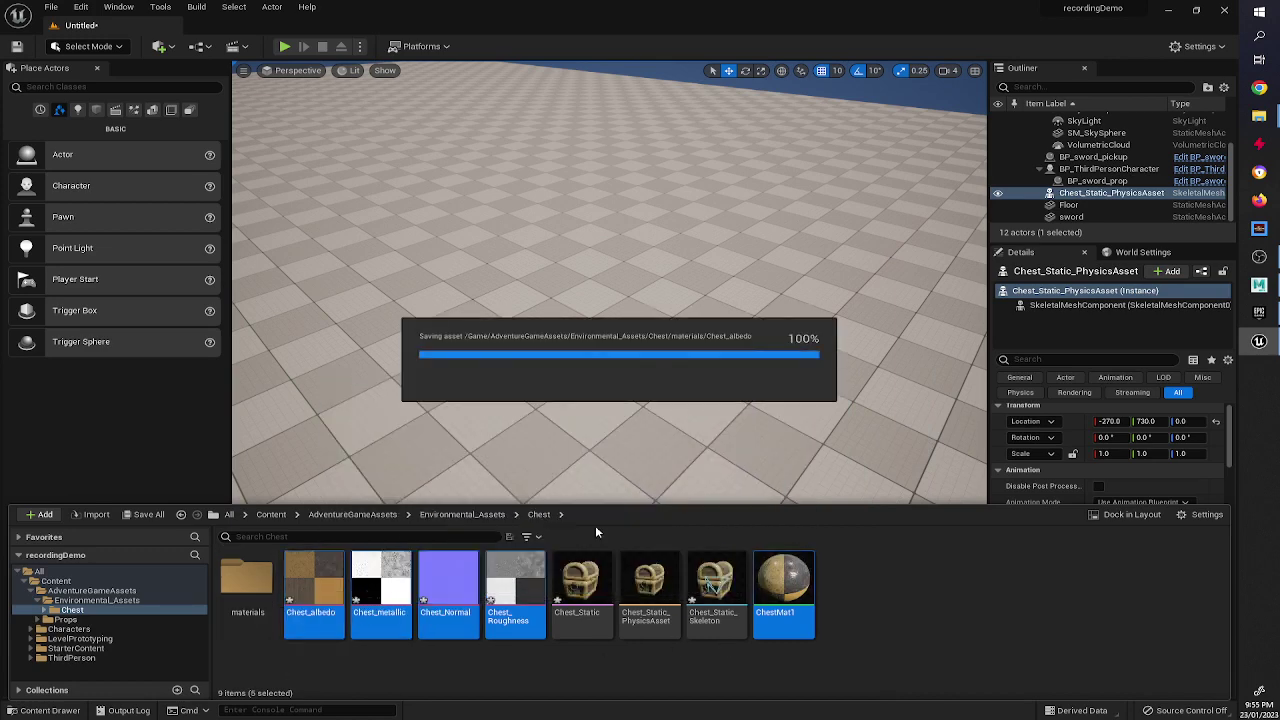
Step: Create a folder named anims inside the Chest content folder and open it
right_click(600, 575)
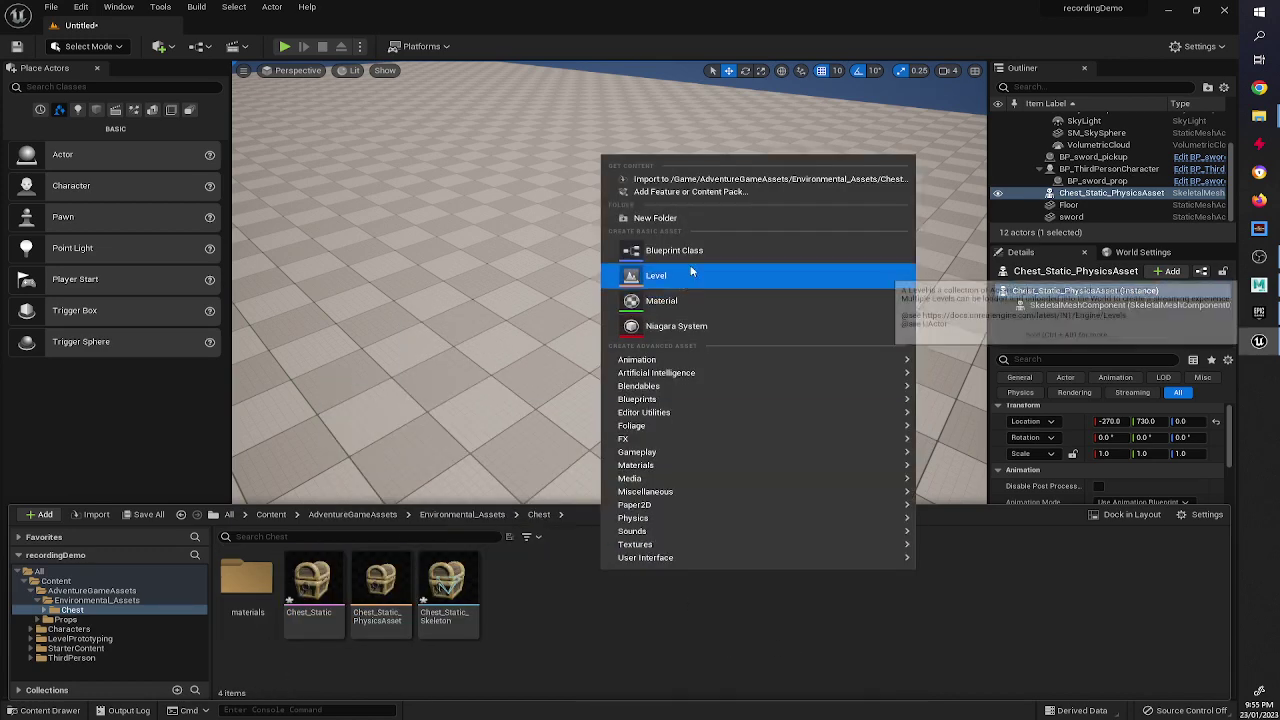
left_click(706, 219)
type("anims")
key("Return")
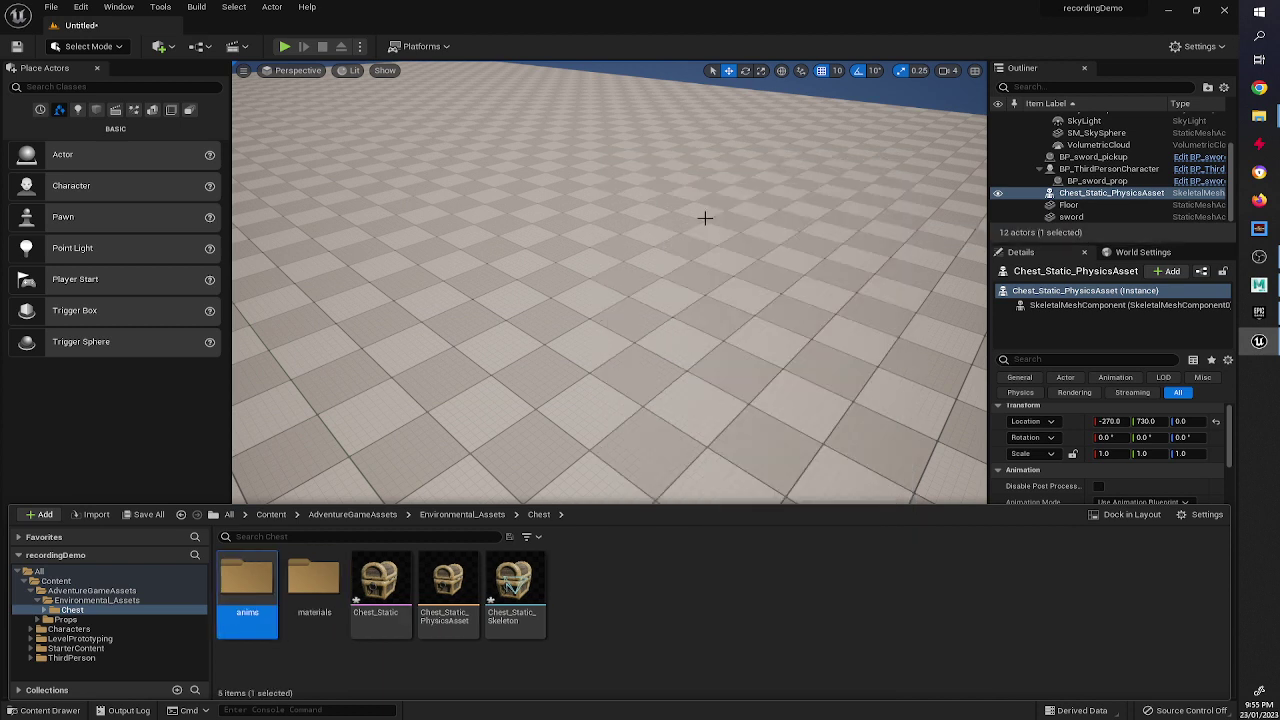
double_click(241, 596)
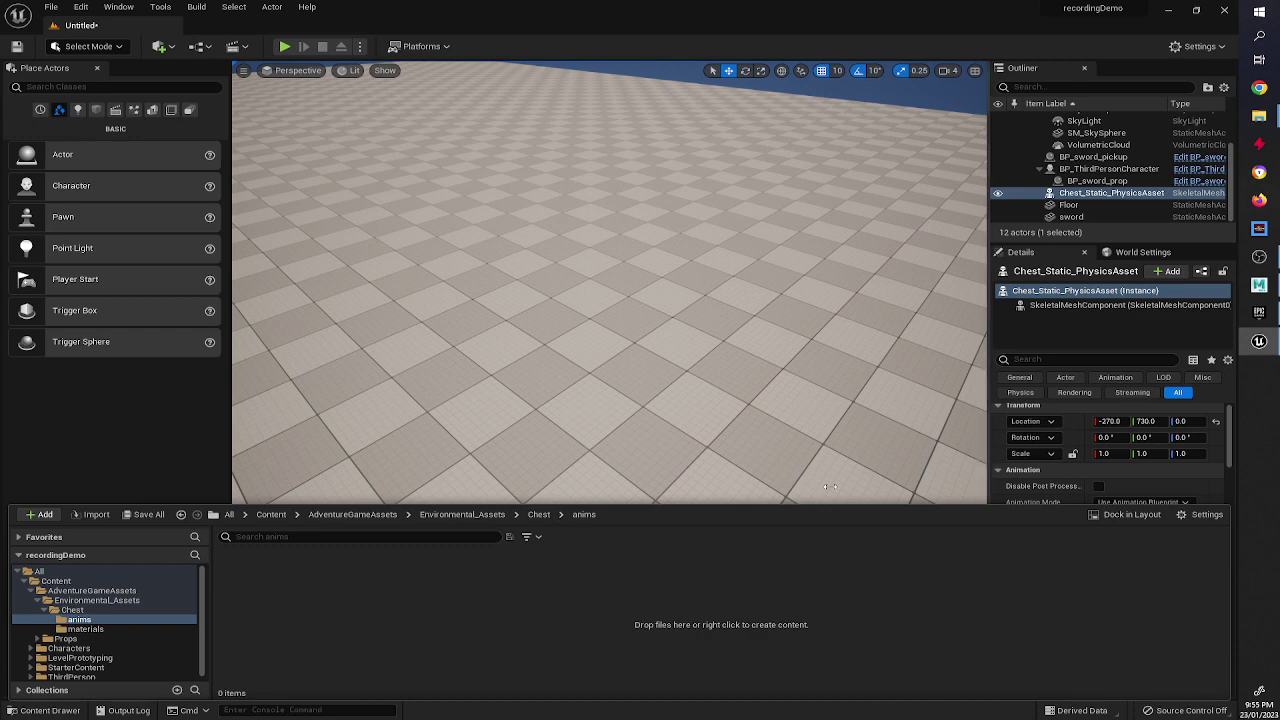
Step: Switch to File Explorer and bring Chest_openAnim.fbx from the DCS_UnrealAssetsDemo Chest folder into the anims folder for import
left_click(1259, 116)
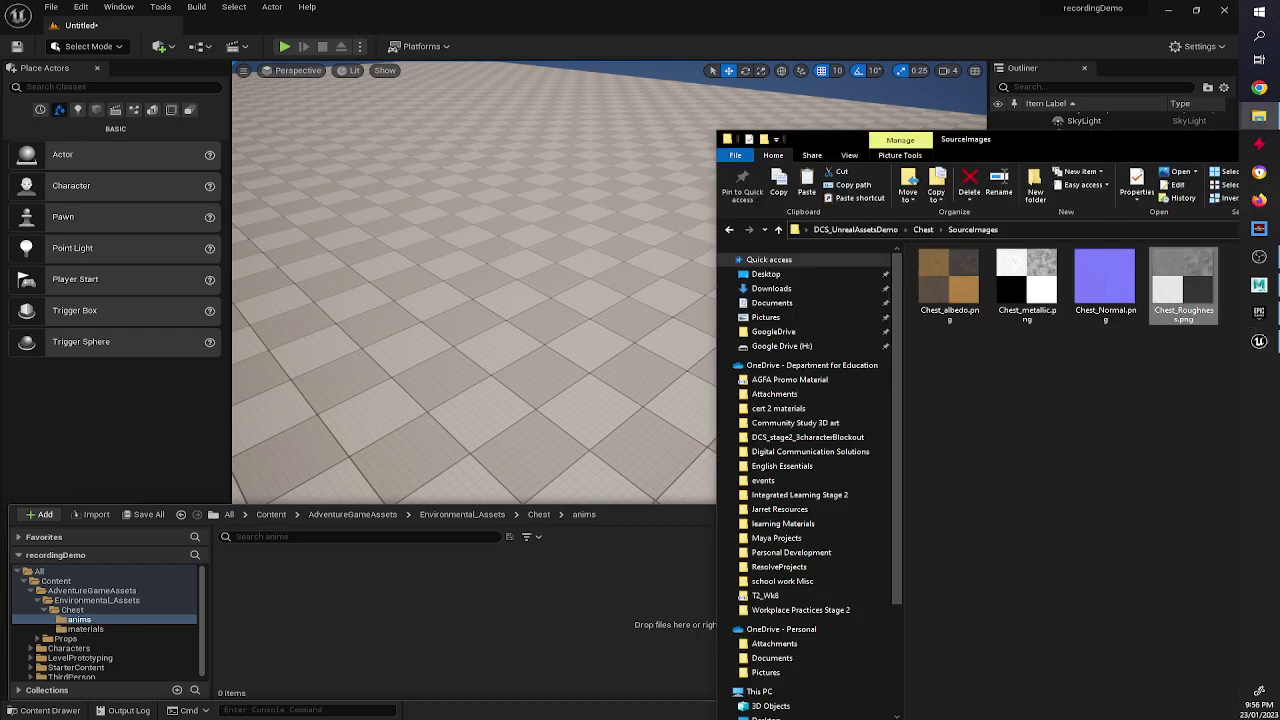
left_click(924, 230)
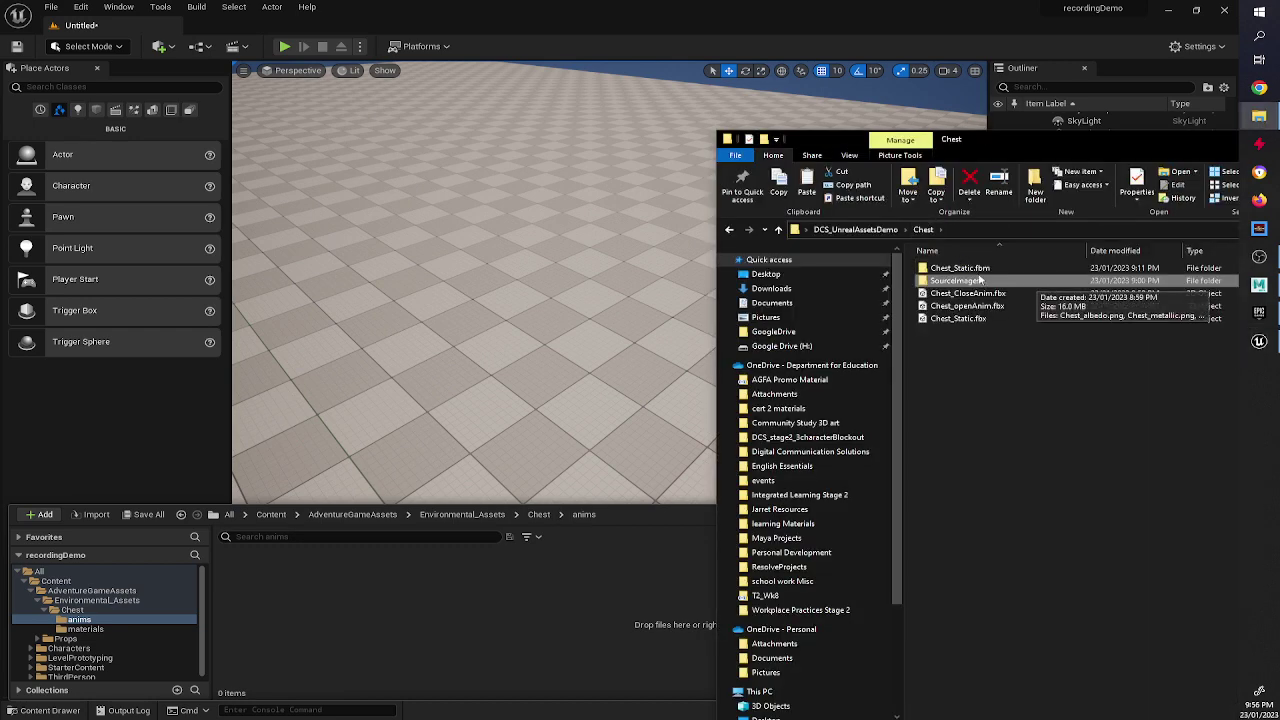
left_click(857, 230)
double_click(945, 269)
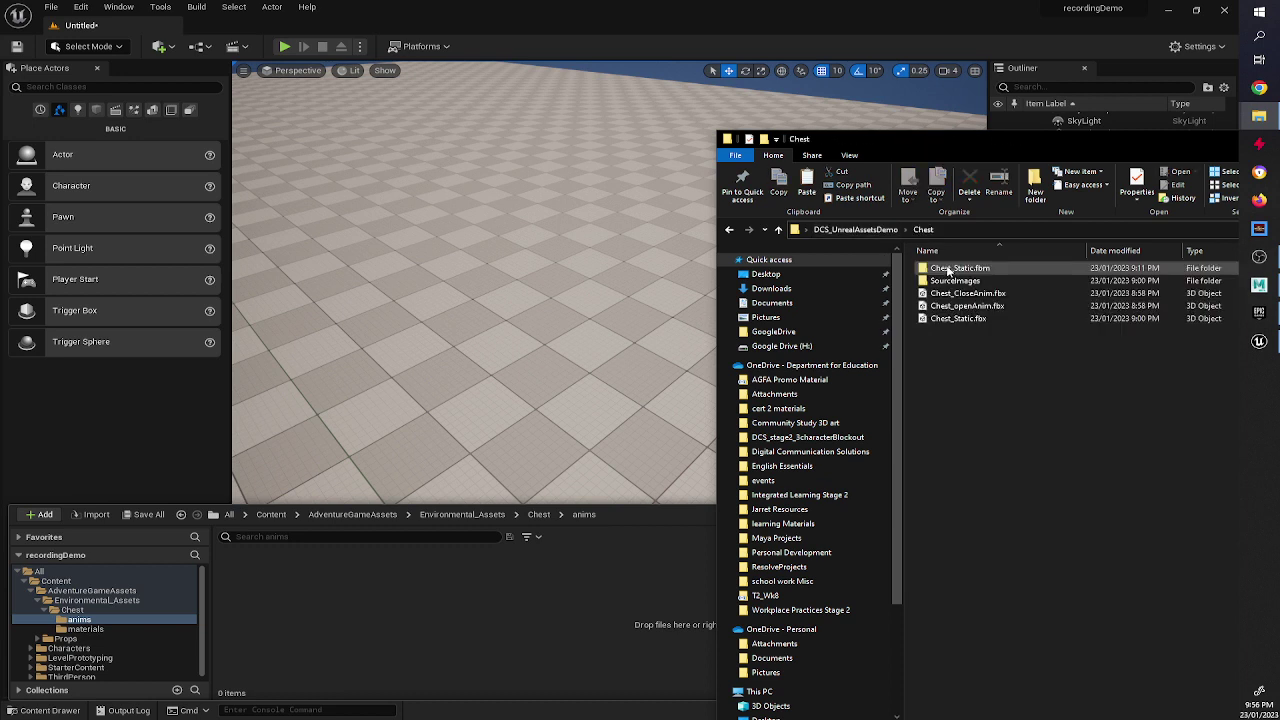
left_click(968, 293)
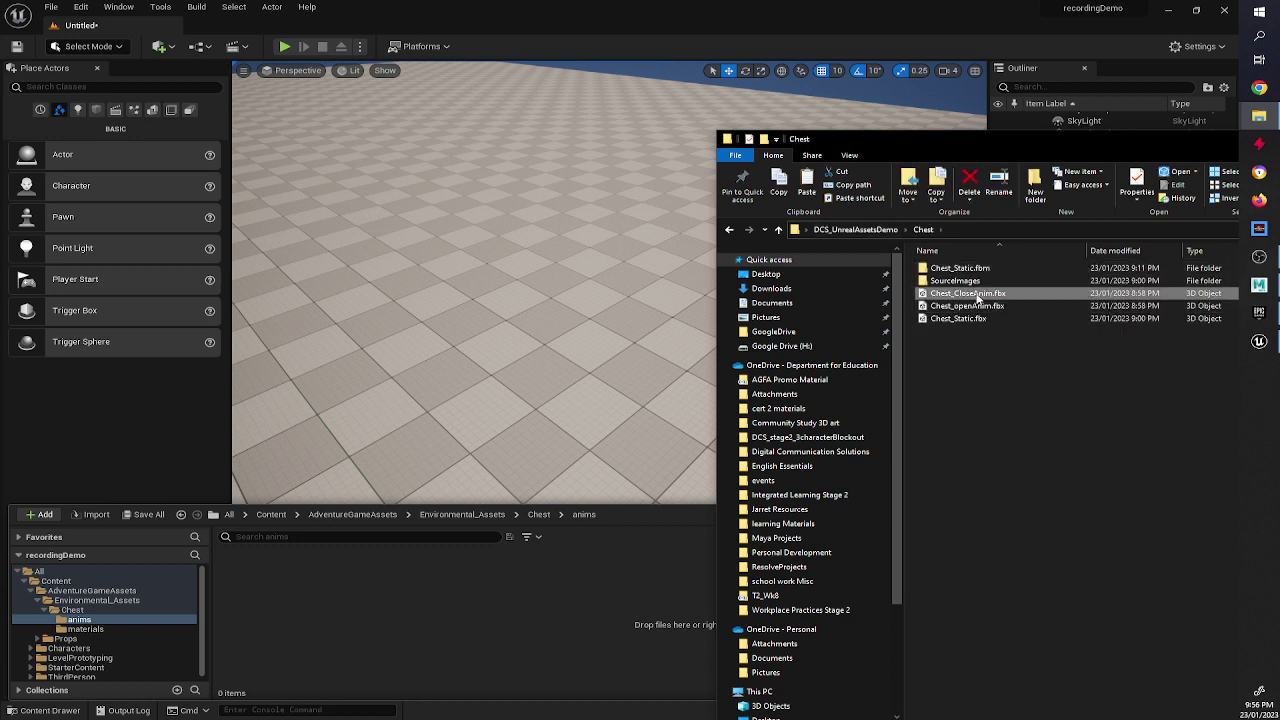
left_click(977, 306, "shift")
left_click(977, 308)
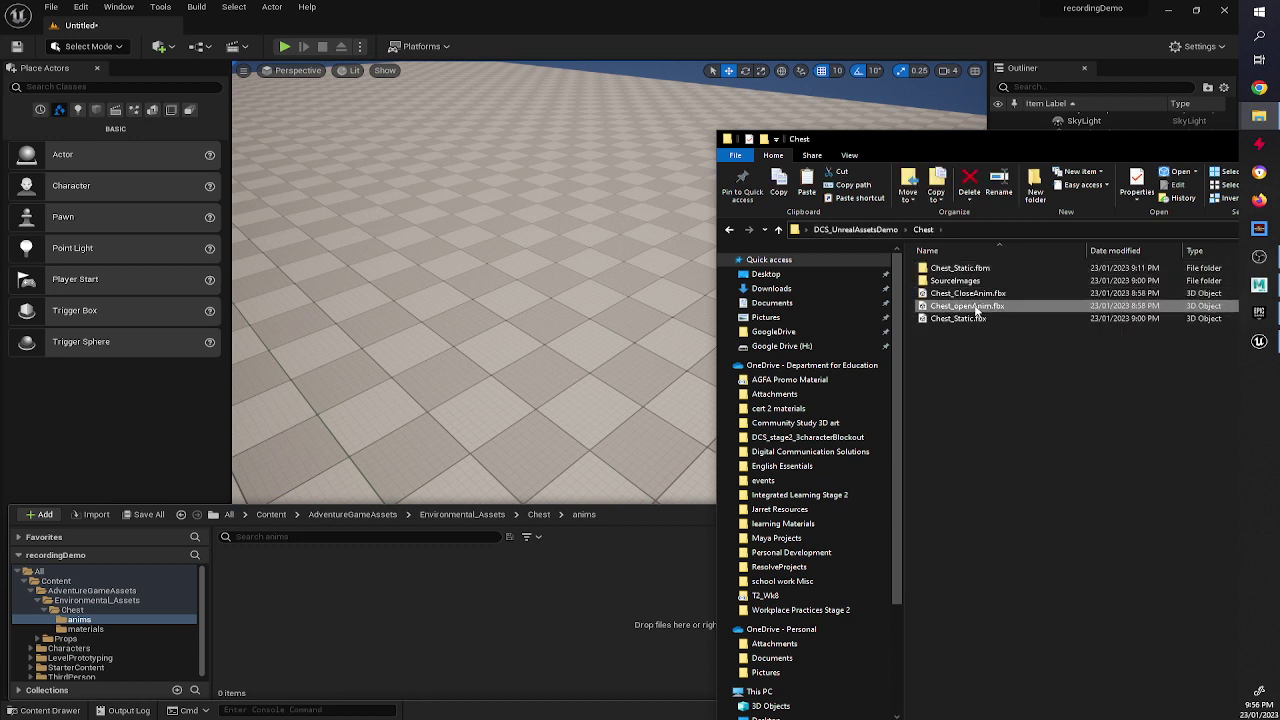
left_click_drag(558, 572, 524, 590)
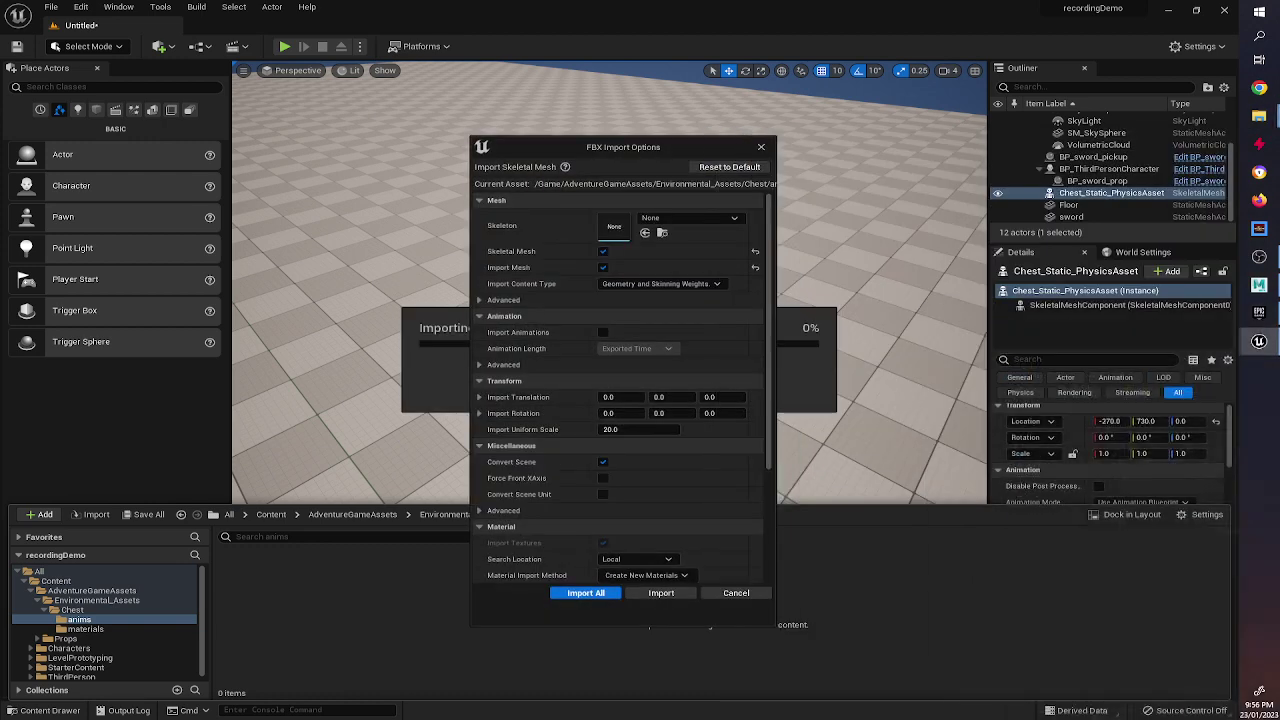
Step: Import Chest_openAnim as an animation without its mesh, using Chest_Static_Skeleton as the skeleton
left_click(604, 252)
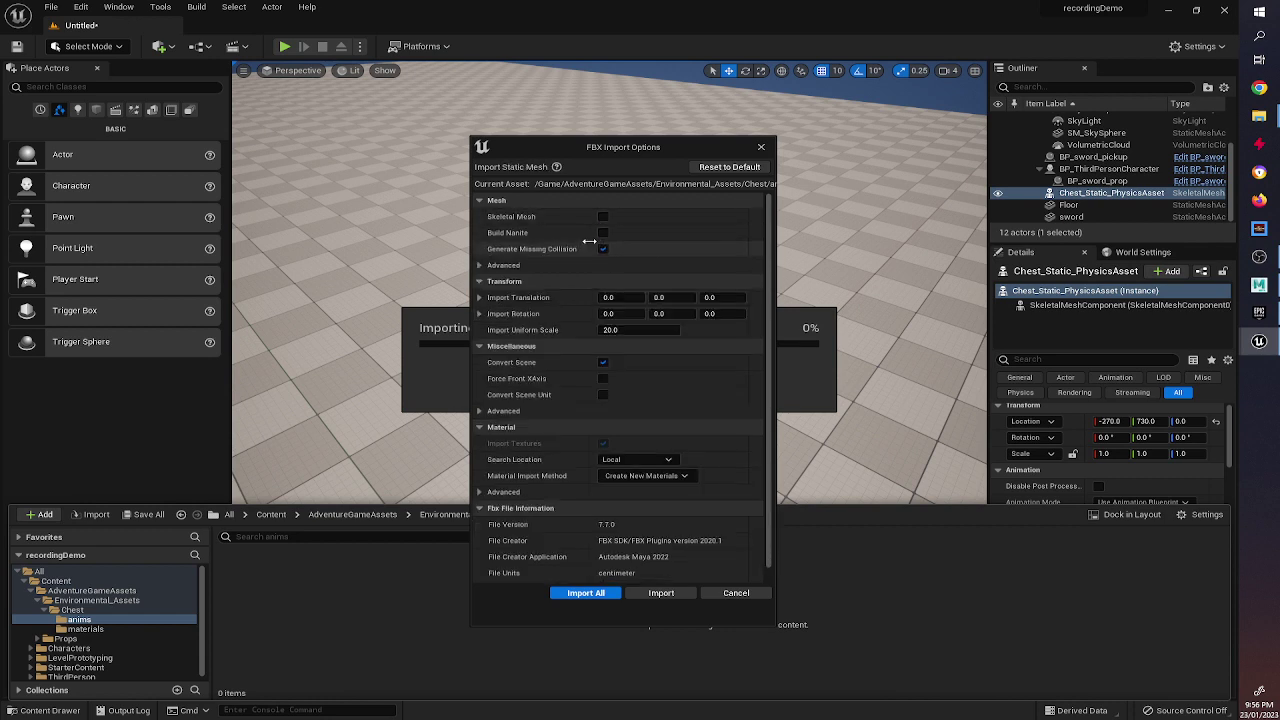
left_click(603, 216)
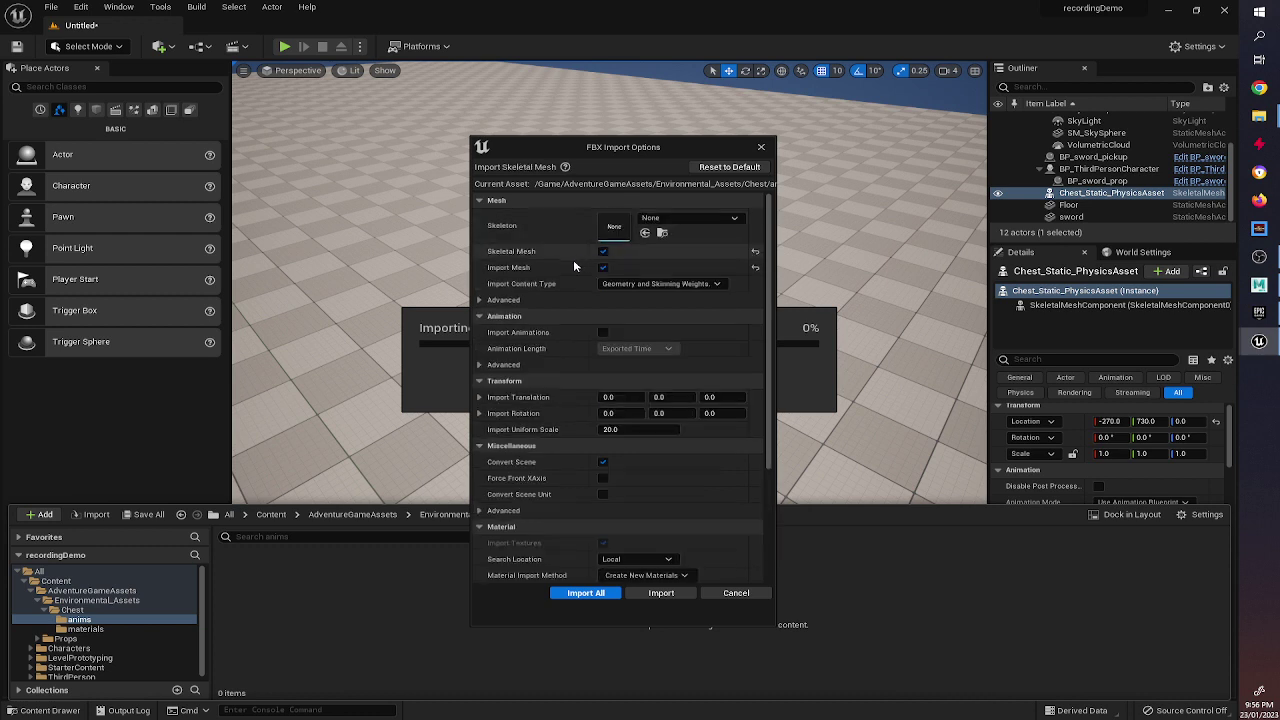
left_click(604, 267)
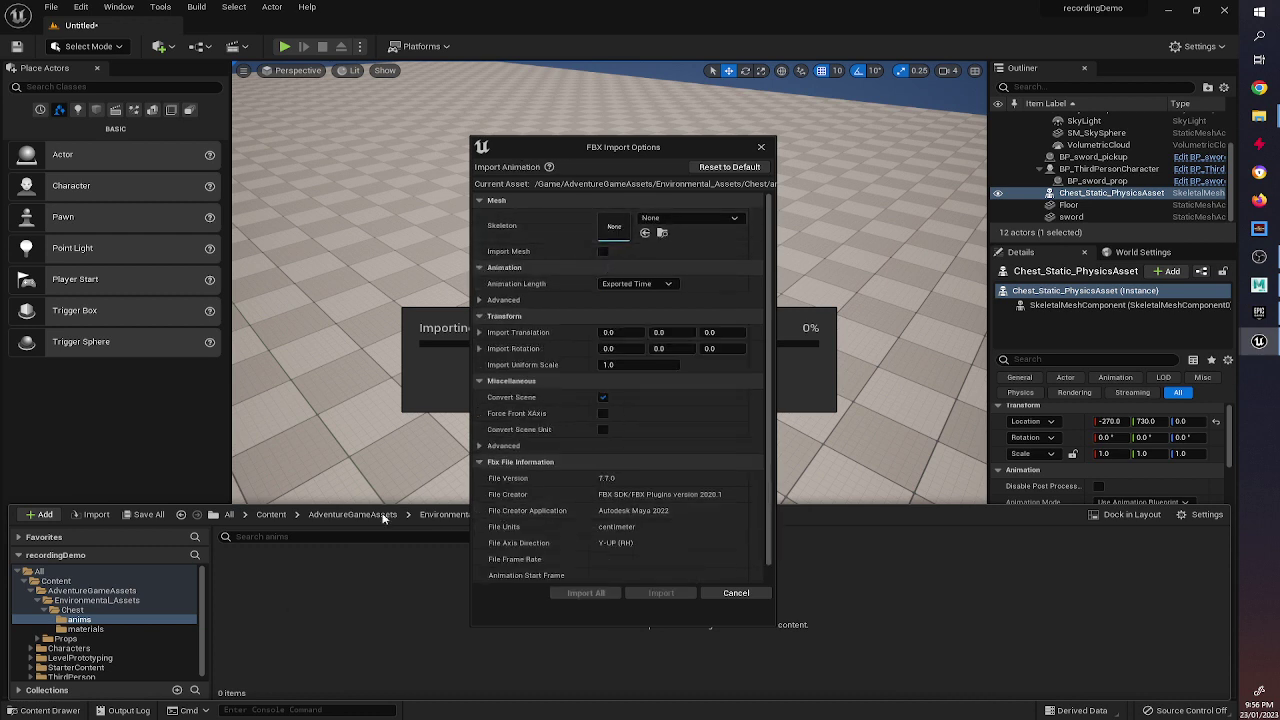
left_click(695, 219)
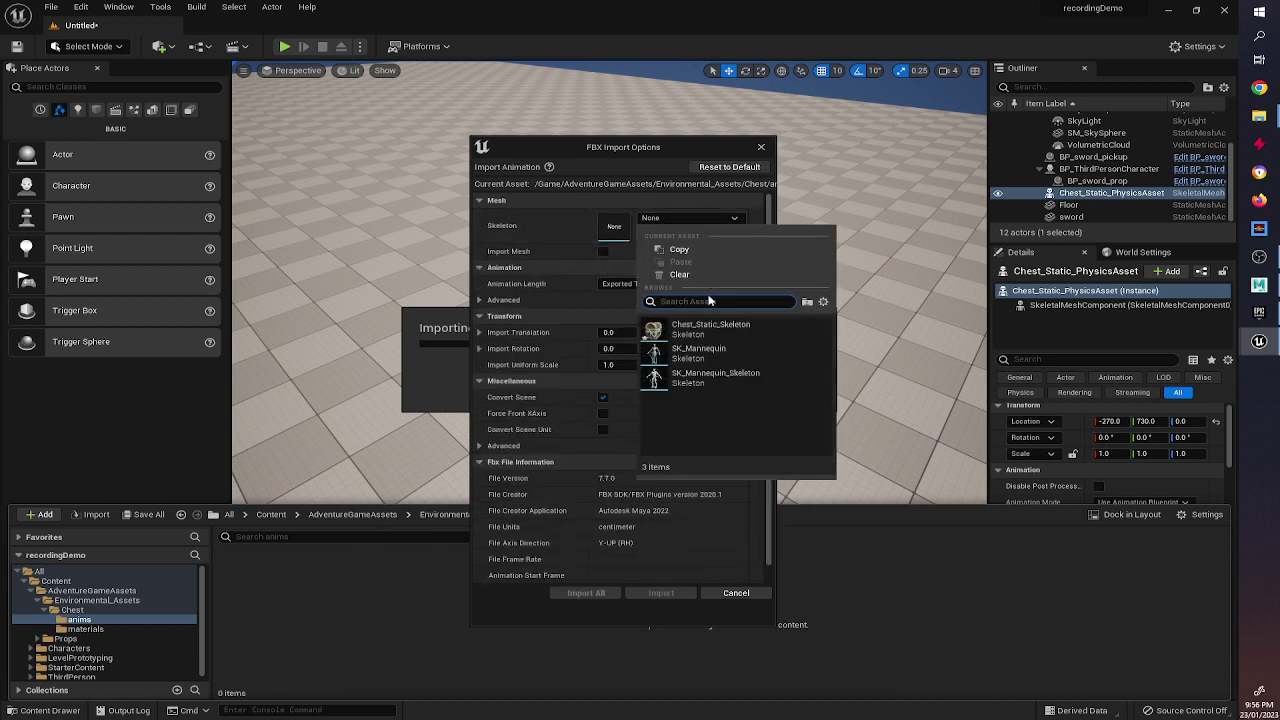
left_click(709, 330)
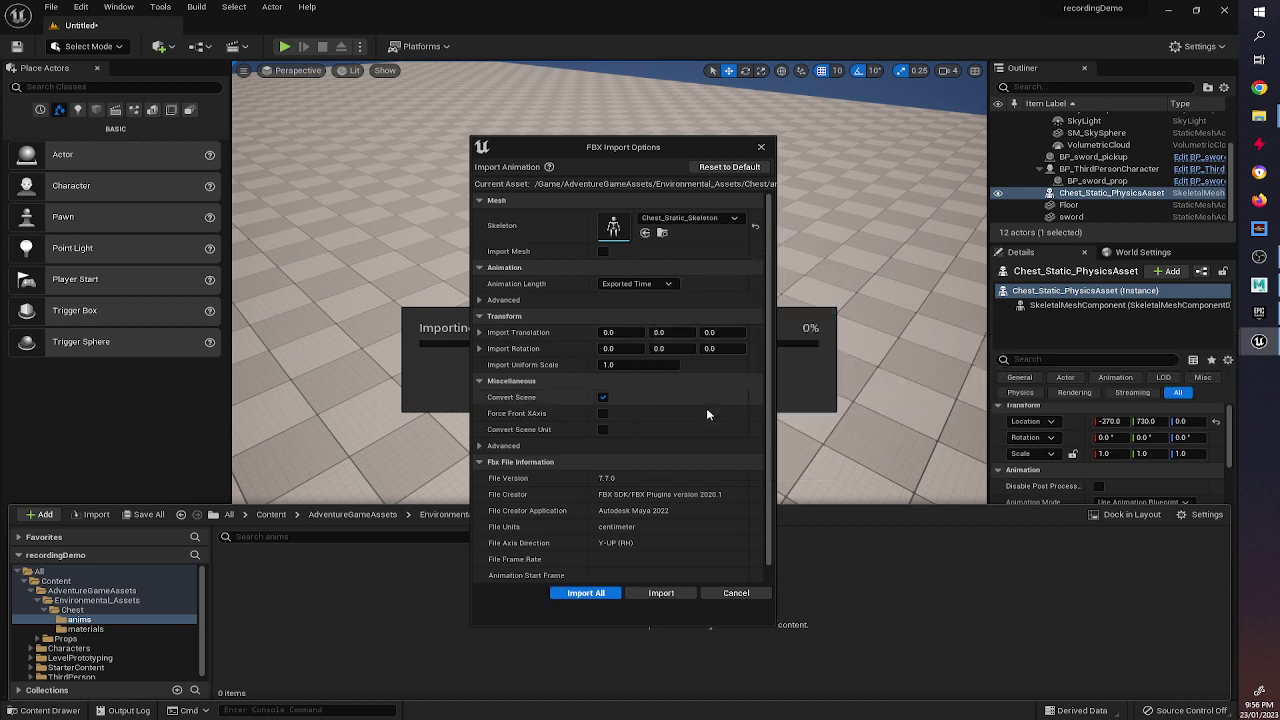
left_click(686, 595)
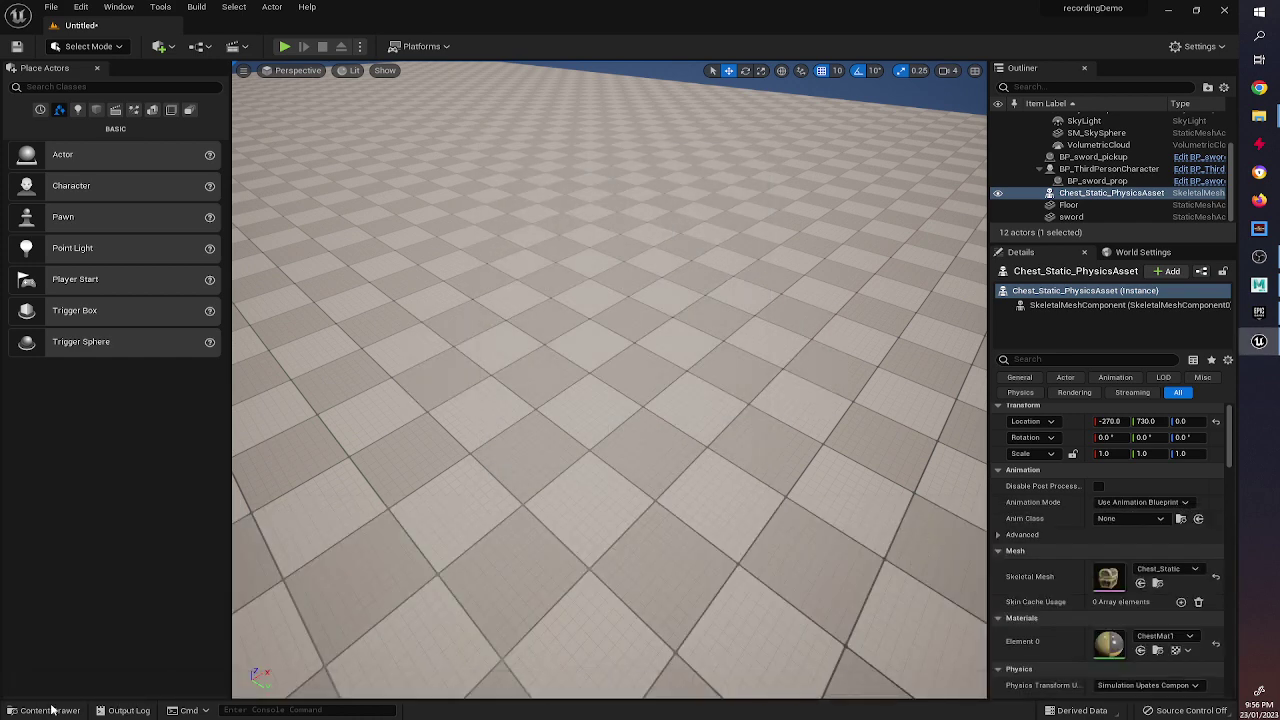
Step: Open the Chest_openAnim animation, examine the chest's opening motion in the preview, and return to the anims folder in the level editor
left_click(52, 710)
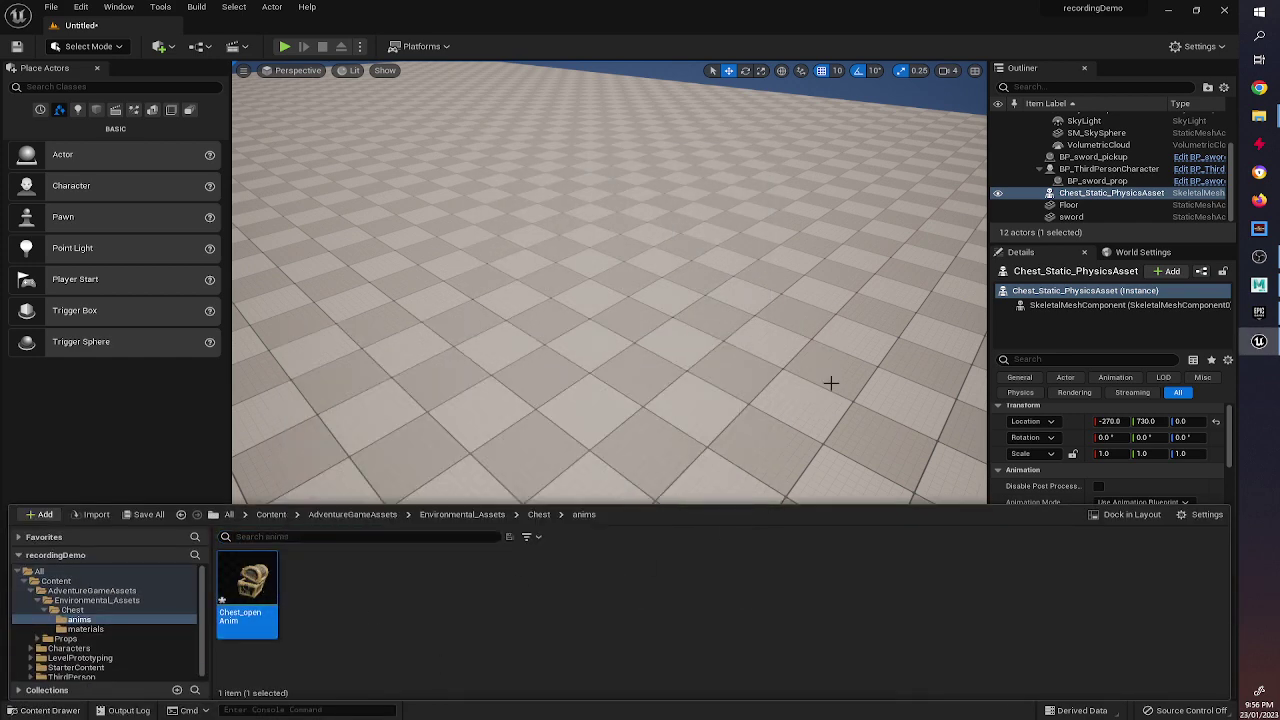
mouse_move(256, 580)
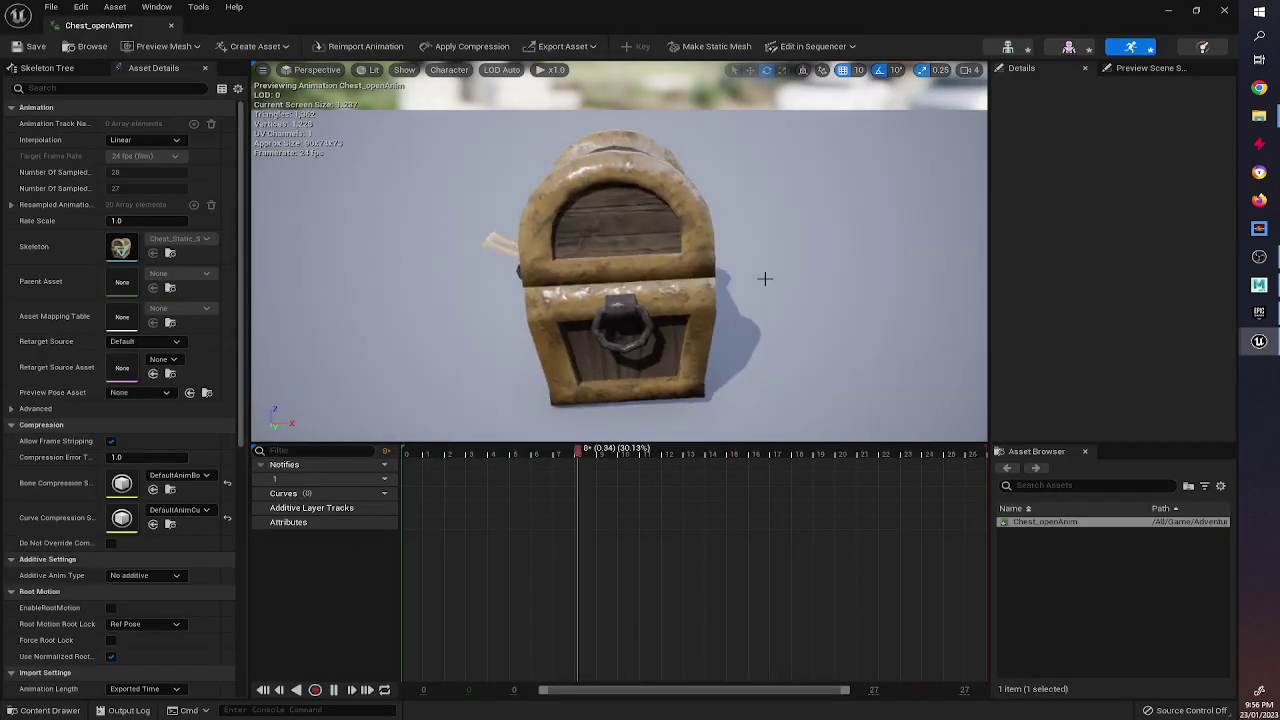
right_click_drag(620, 250, 656, 248)
key("s")
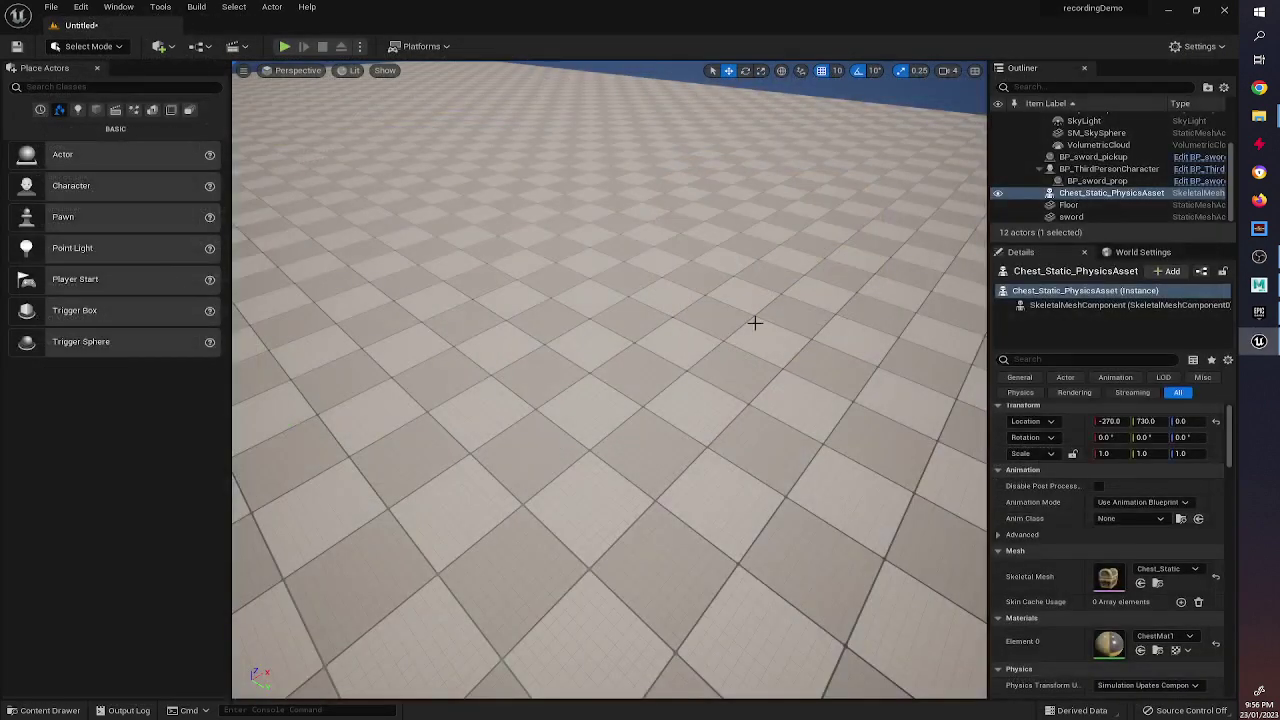
left_click(45, 710)
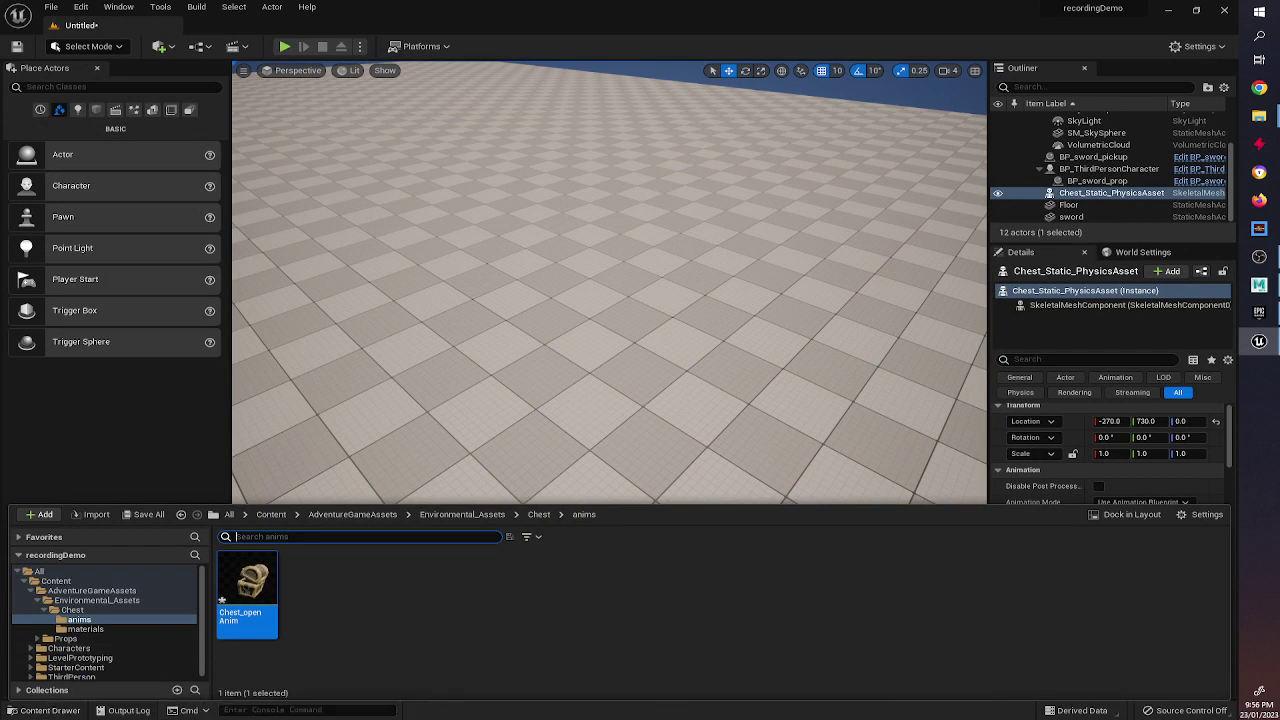
Step: Switch to File Explorer and bring Chest_CloseAnim.fbx from the Chest folder into the anims content folder for import
key("alt+Tab")
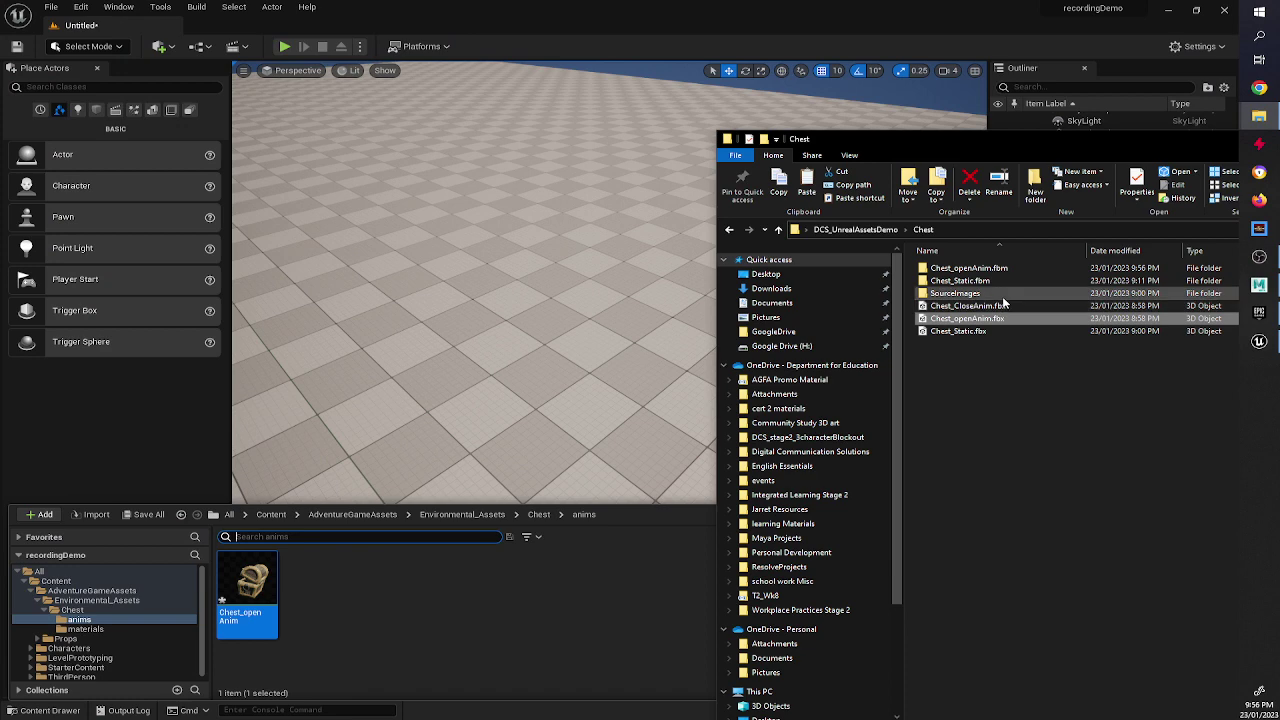
left_click(997, 307)
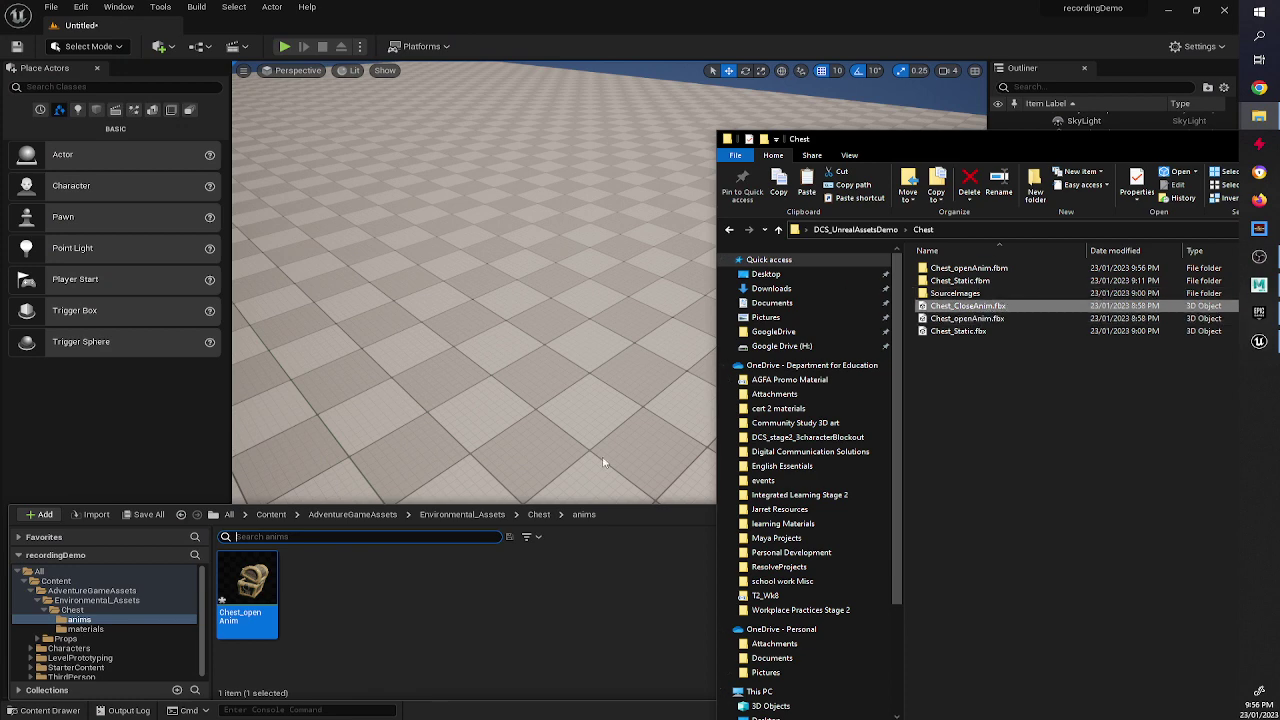
left_click_drag(285, 649, 385, 612)
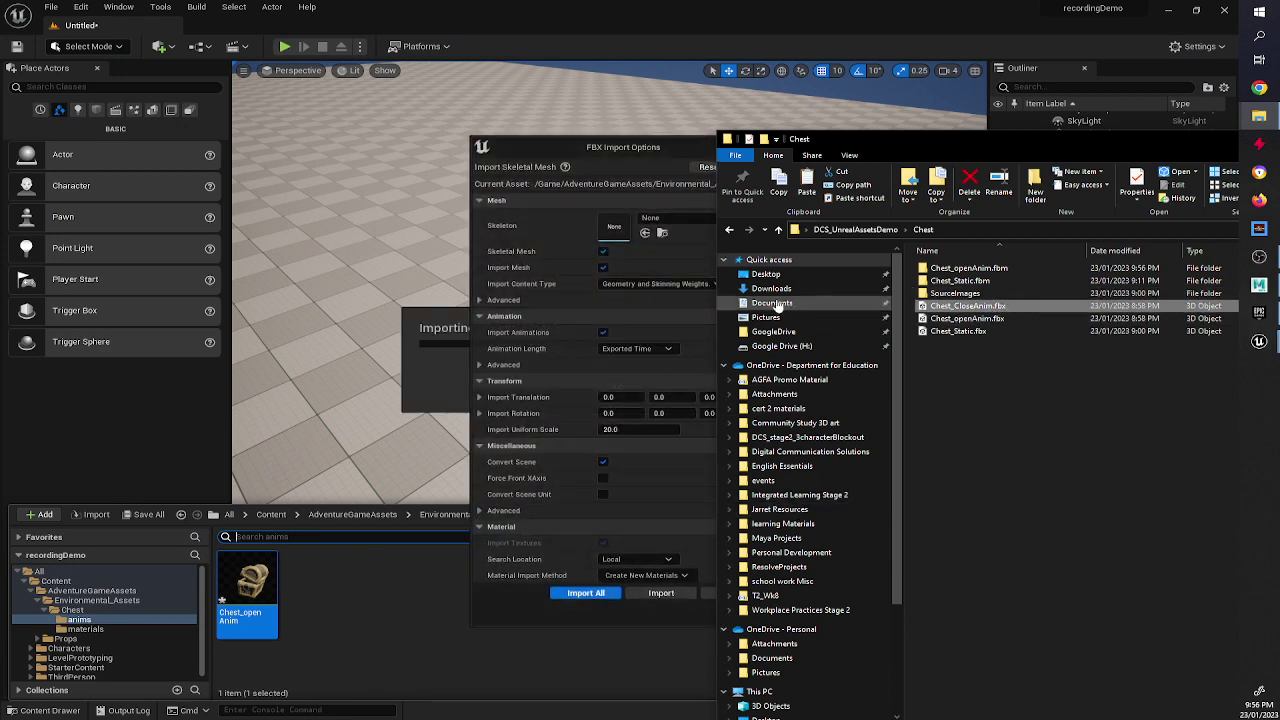
left_click(714, 238)
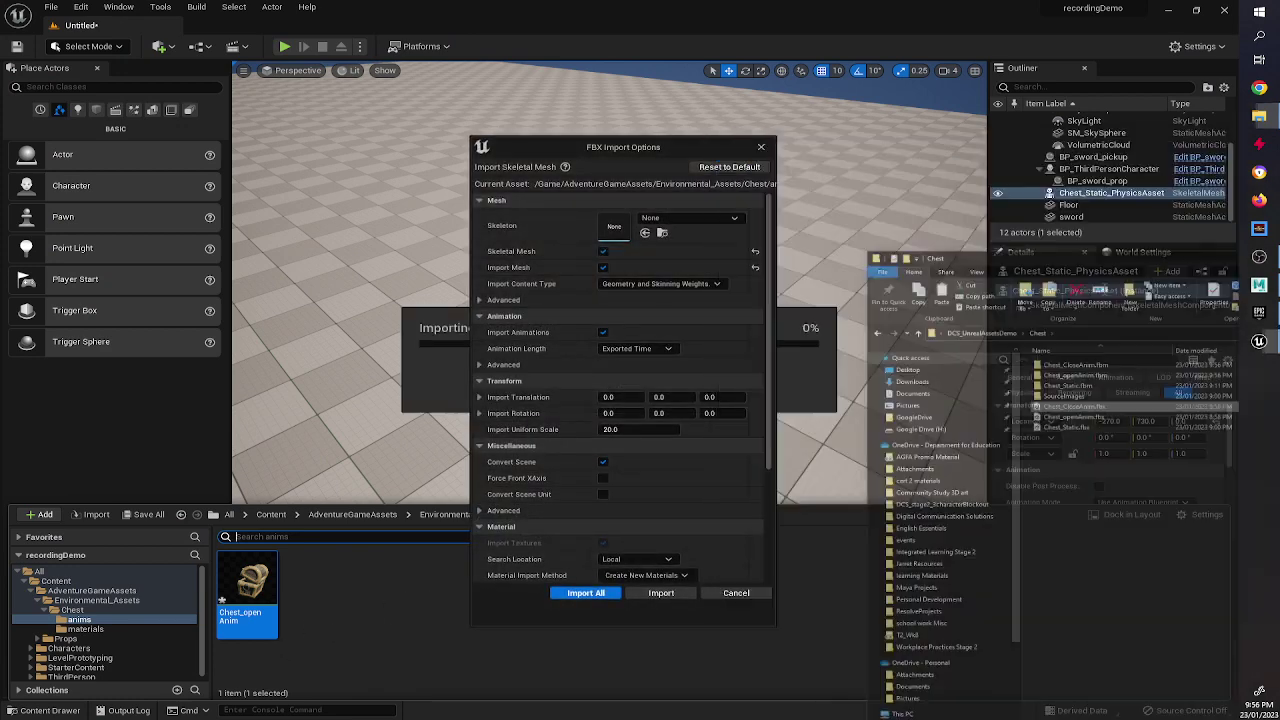
Step: Import Chest_CloseAnim as an animation without its mesh, using Chest_Static_Skeleton as the skeleton
left_click(603, 251)
left_click(669, 218)
left_click(706, 328)
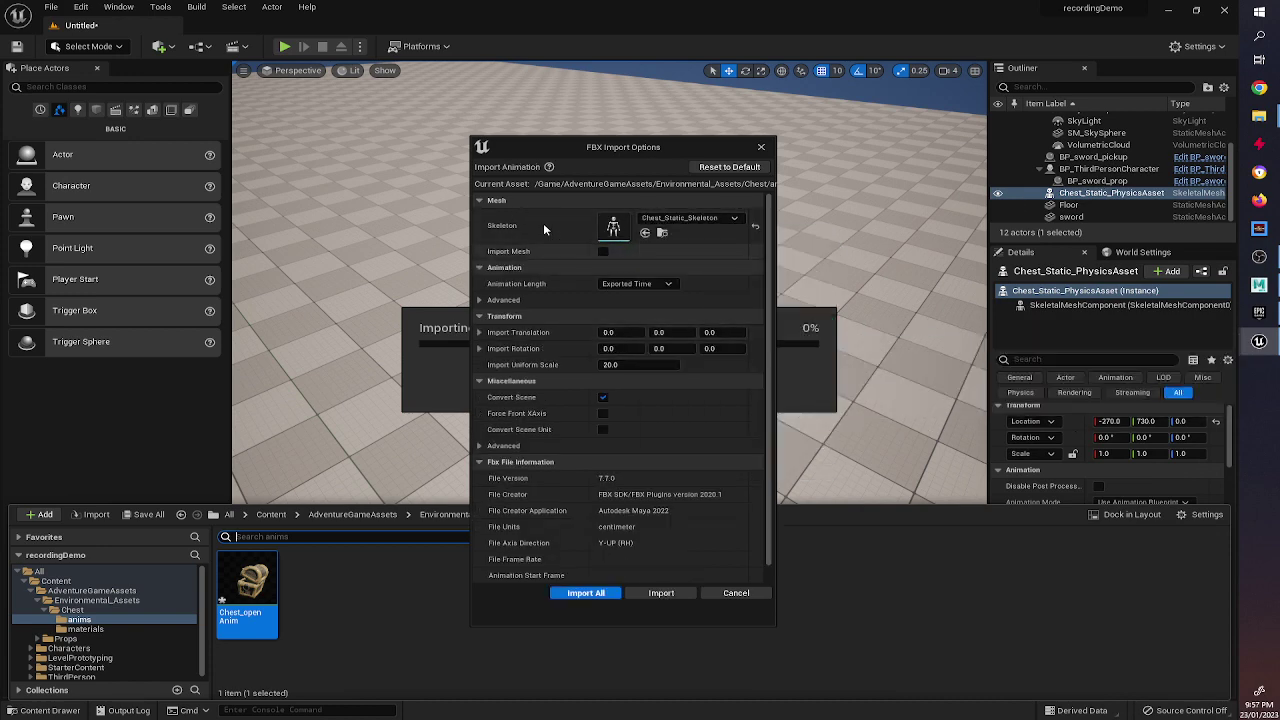
left_click(661, 593)
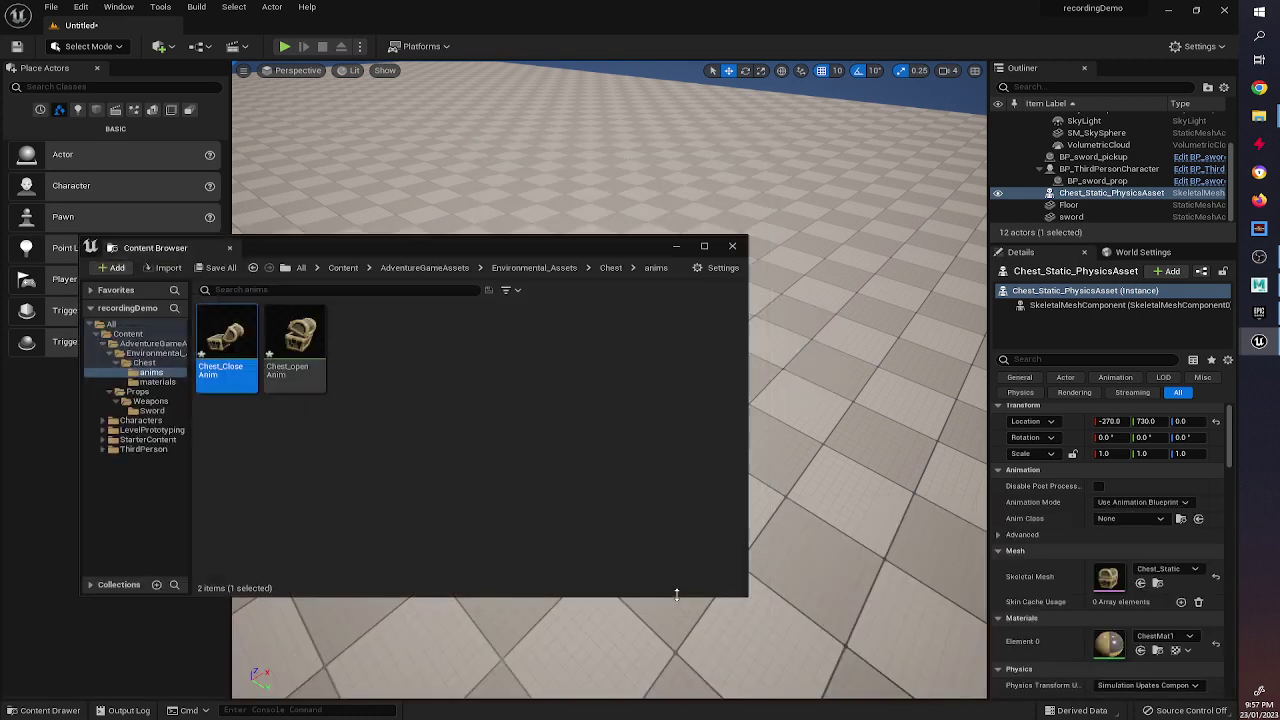
Step: Close the floating Content Browser, open the Chest_CloseAnim animation to examine the chest's closing motion, and return to the level editor
left_click(733, 246)
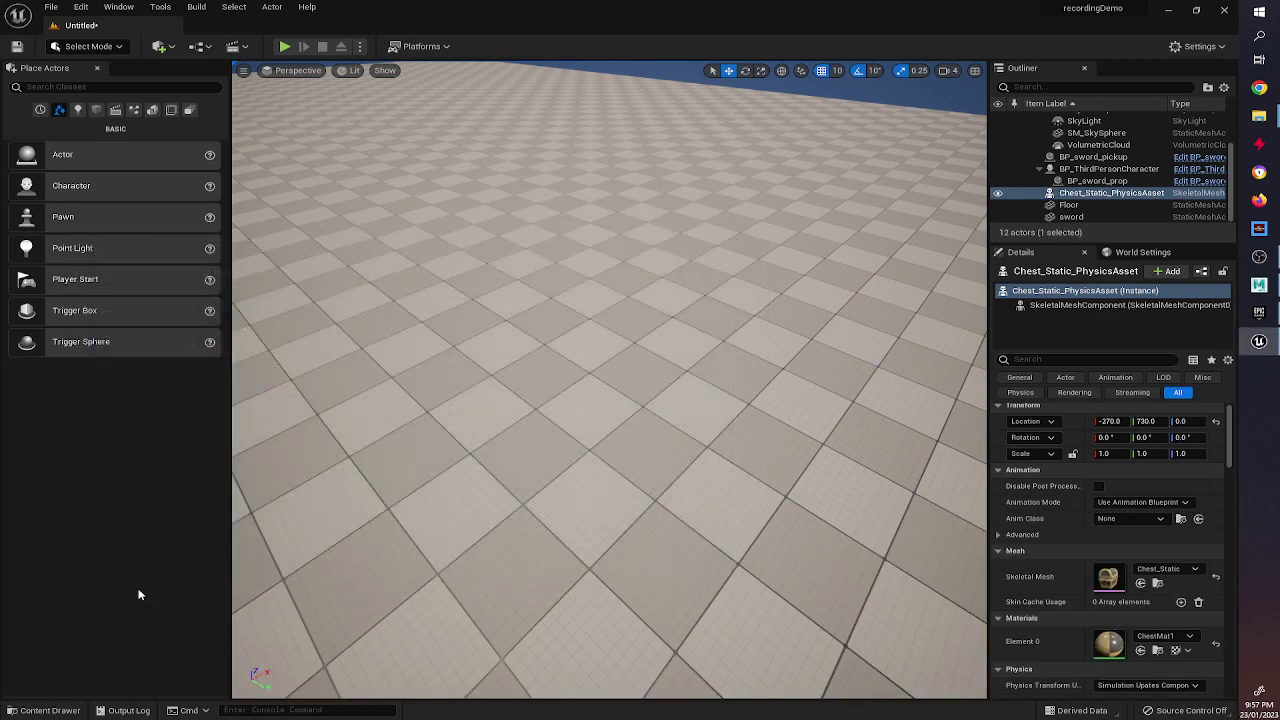
left_click(47, 710)
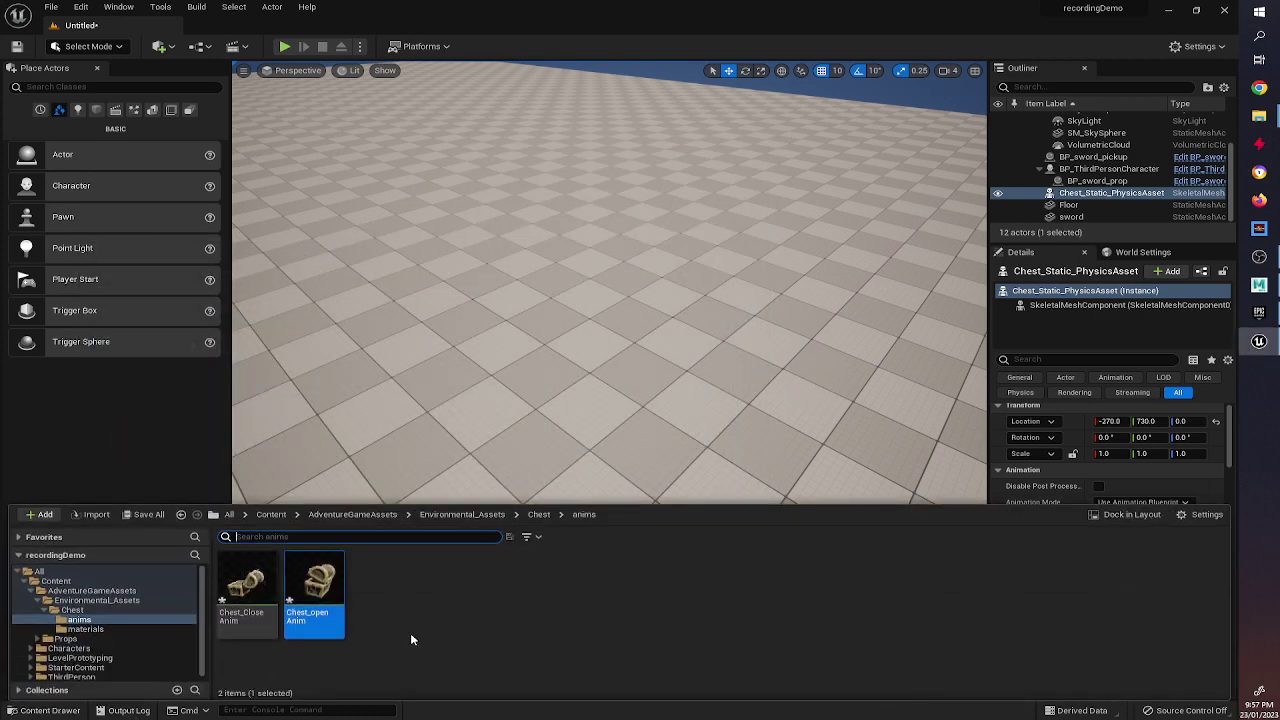
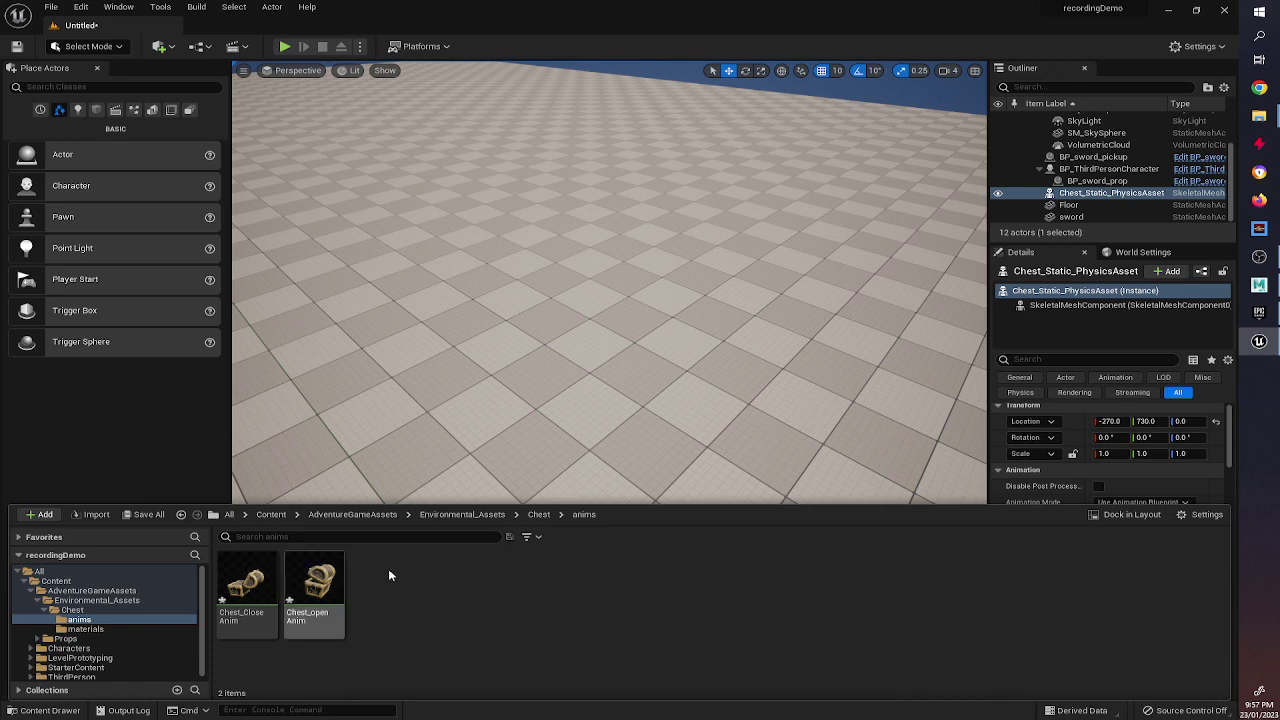
double_click(256, 577)
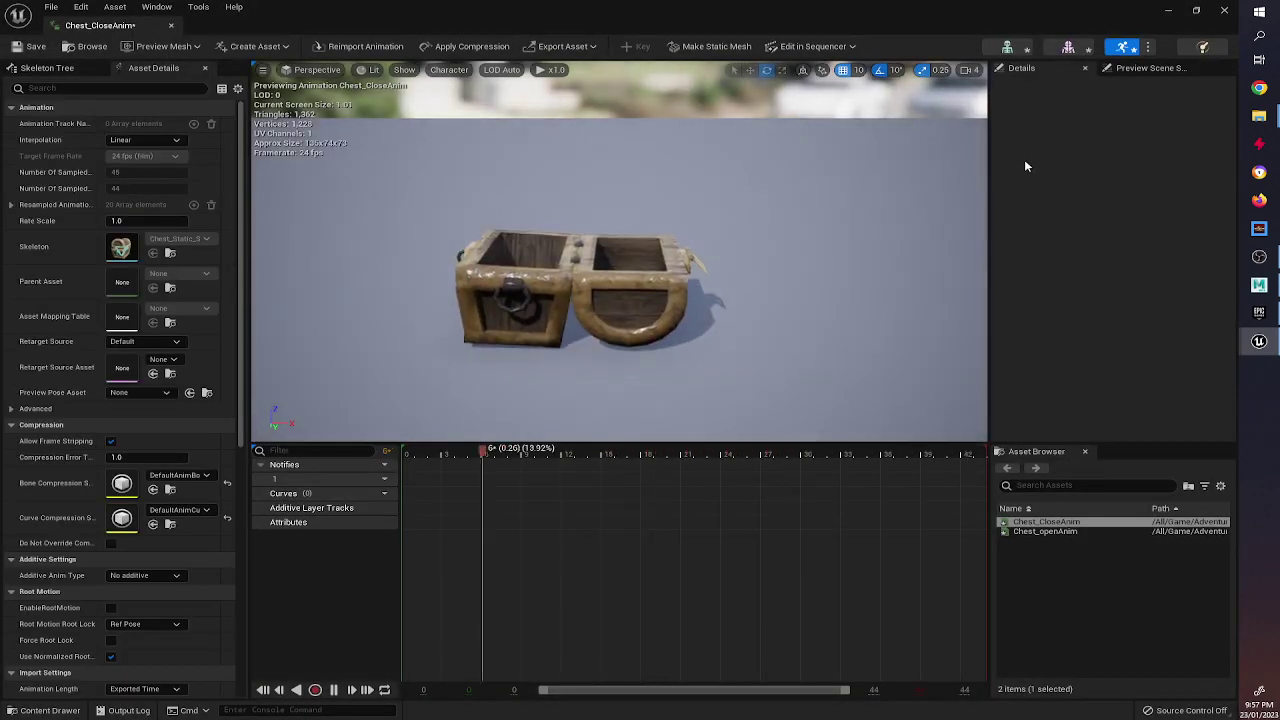
left_click(1224, 10)
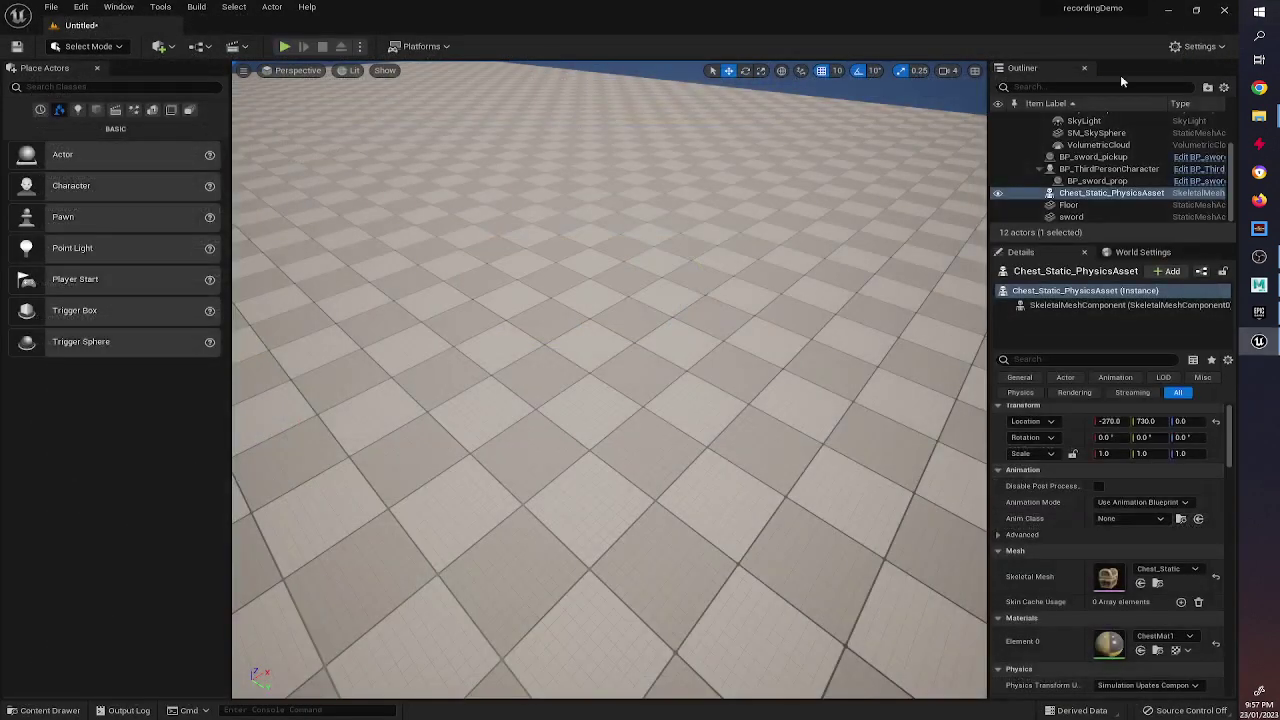
Step: Create a Blueprint class with Actor as its parent in the Chest content folder and name it BP_chest
left_click(48, 709)
left_click(505, 608)
left_click(538, 514)
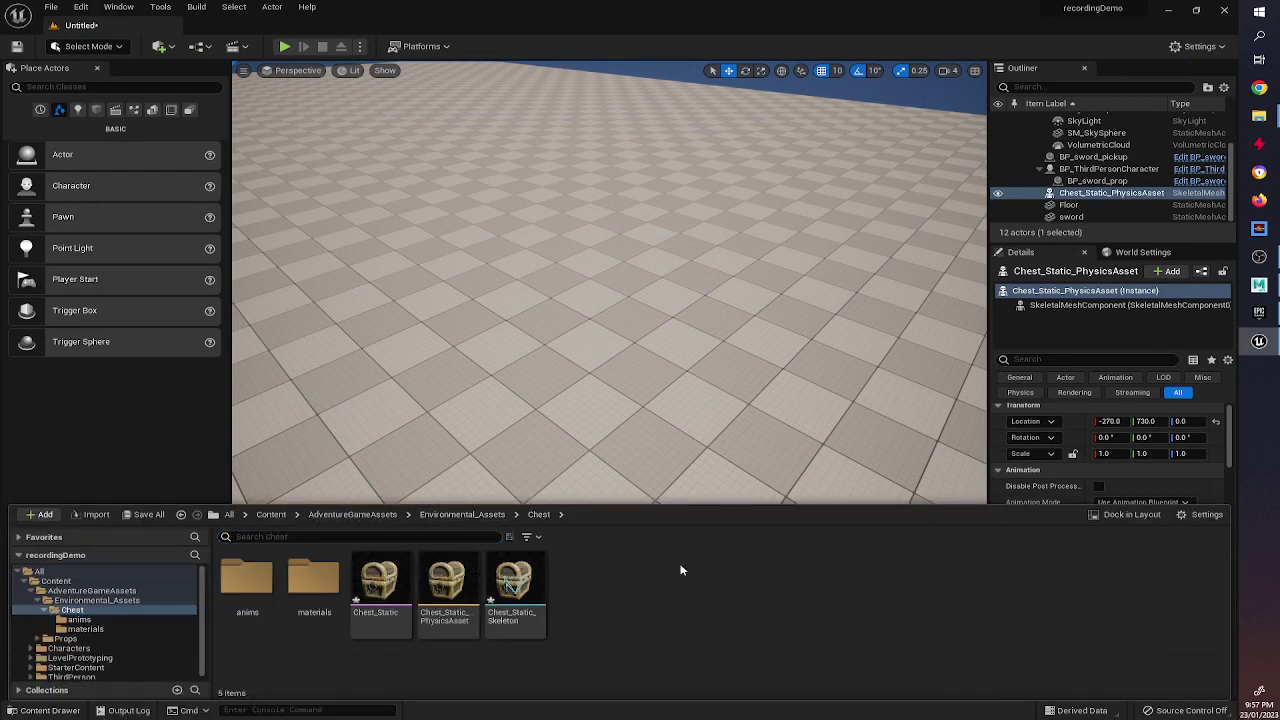
right_click(680, 570)
left_click(805, 250)
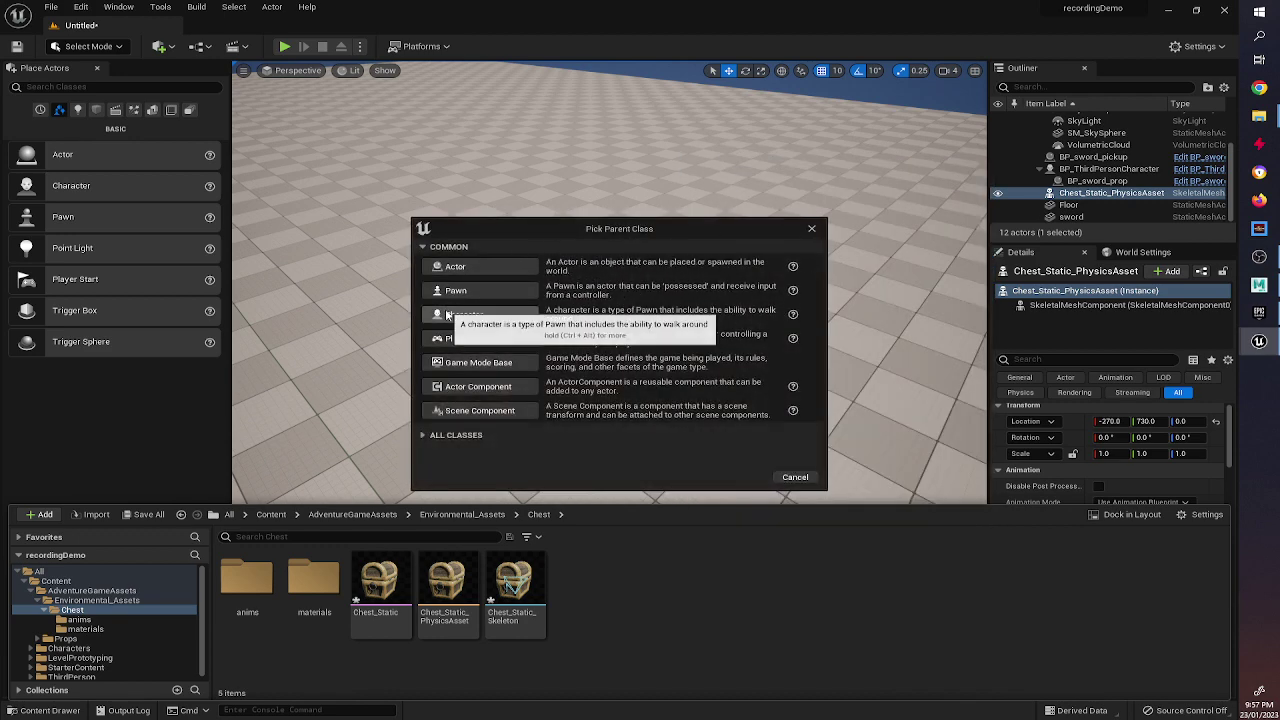
left_click(486, 268)
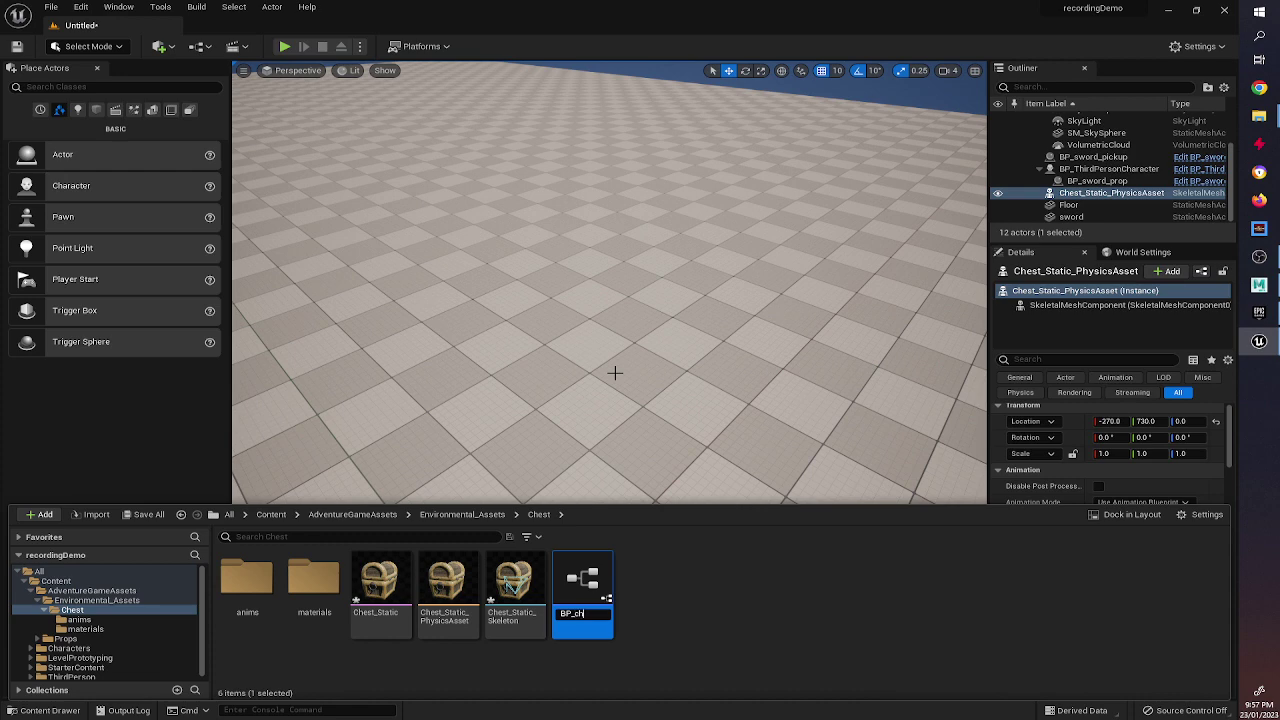
key("Return")
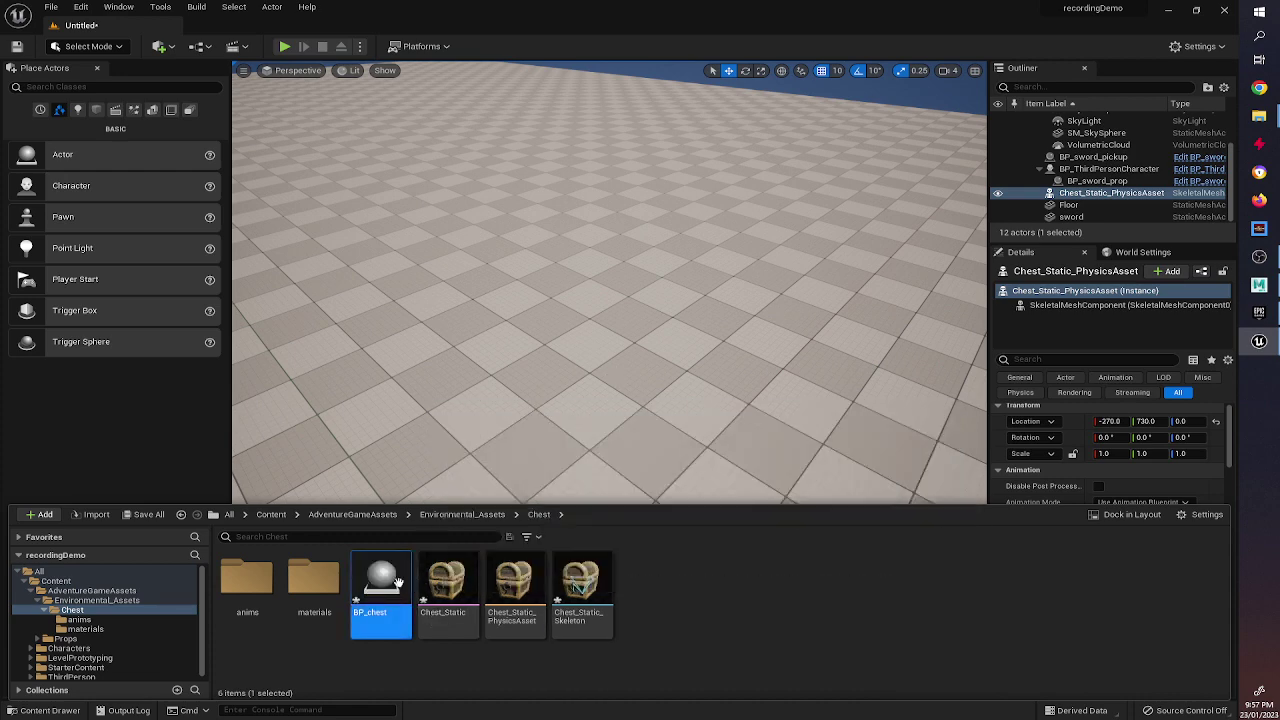
Step: Open BP_chest, add a Skeletal Mesh component that uses the Chest_Static mesh, and compile the Blueprint
double_click(399, 582)
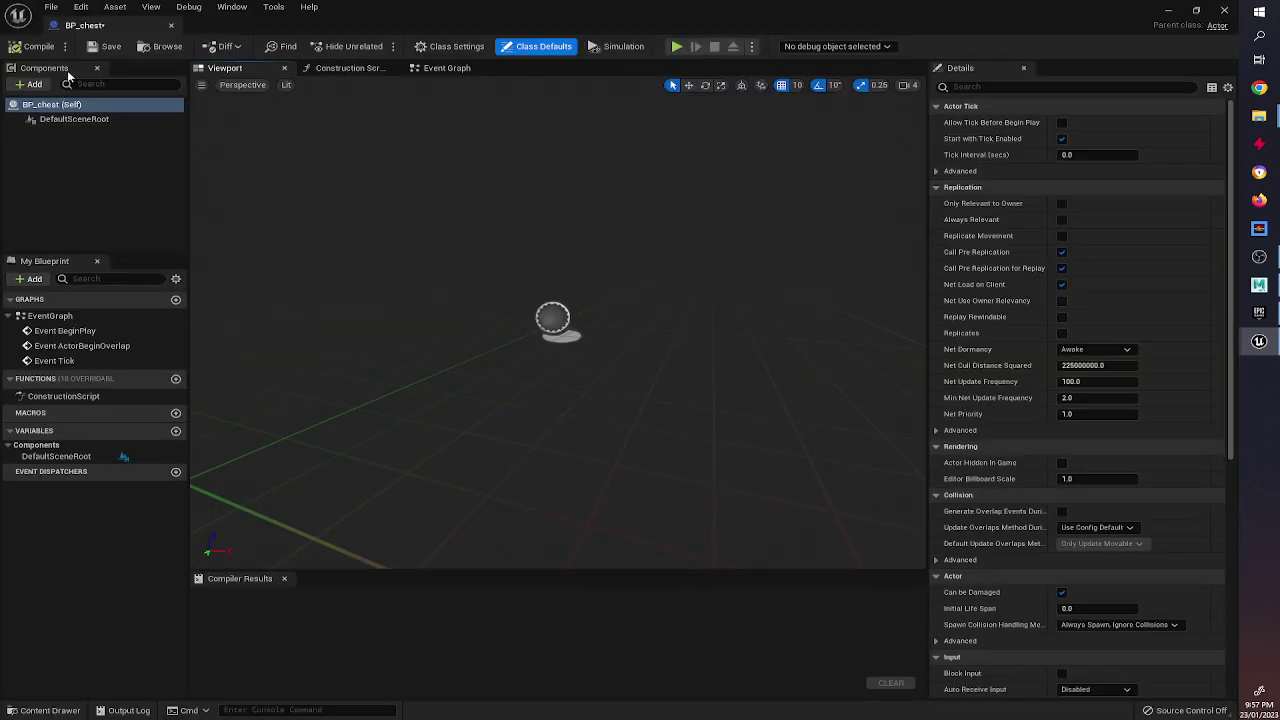
left_click(30, 84)
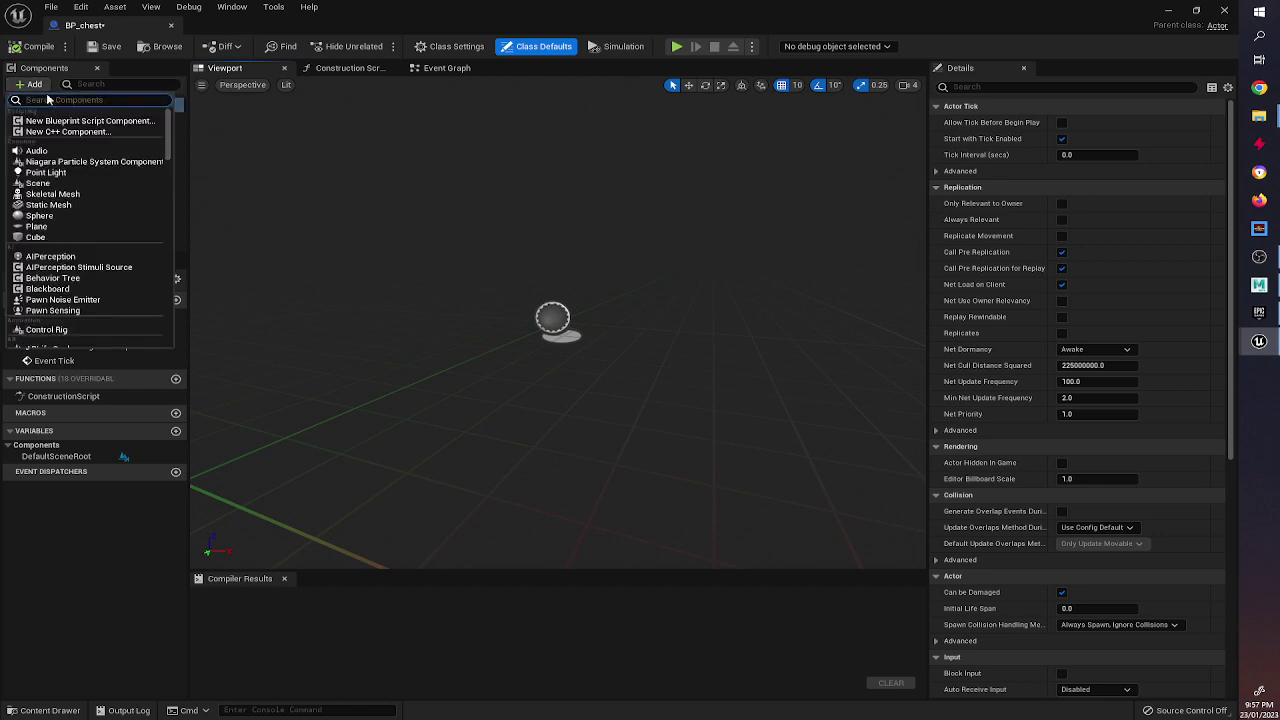
left_click(46, 194)
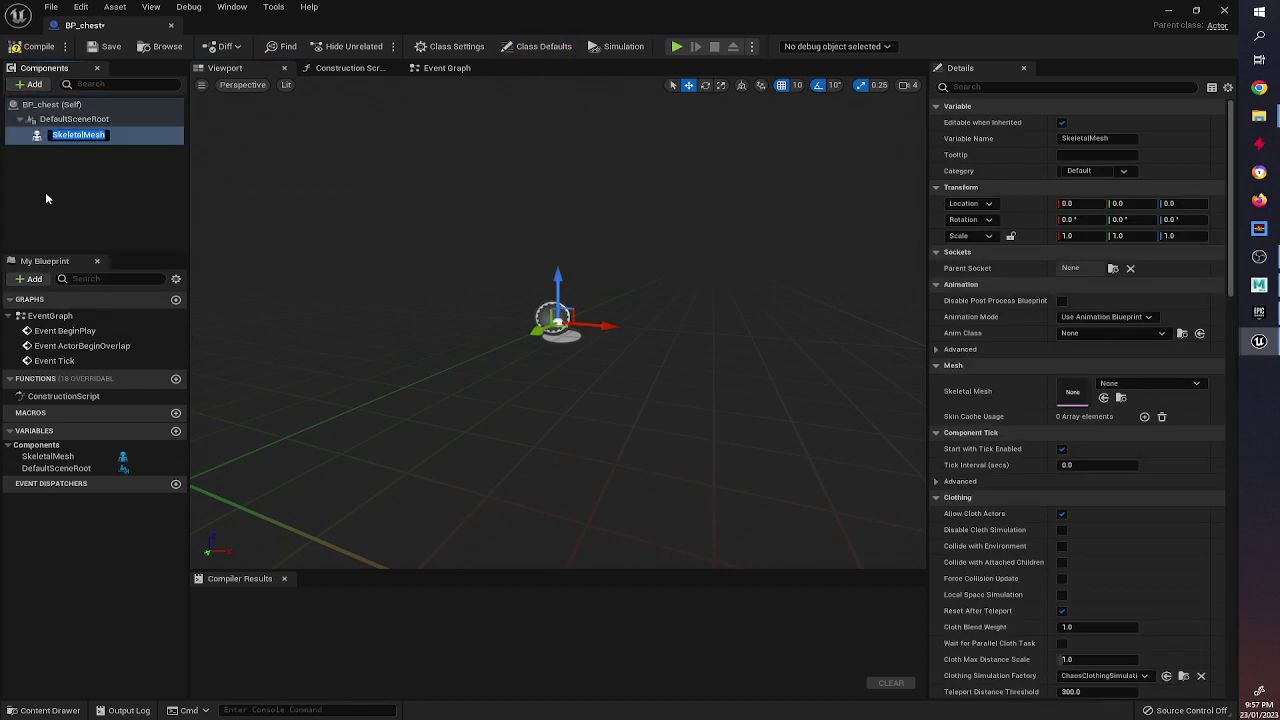
left_click(1121, 384)
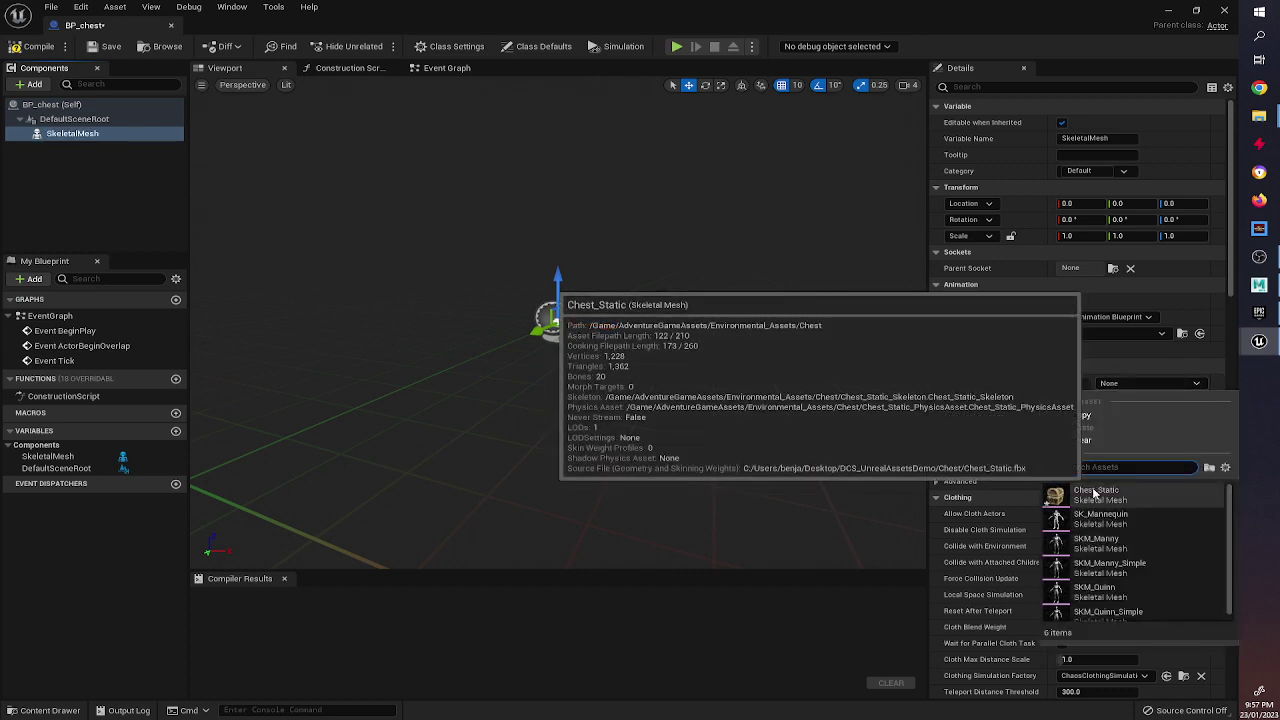
left_click(1094, 493)
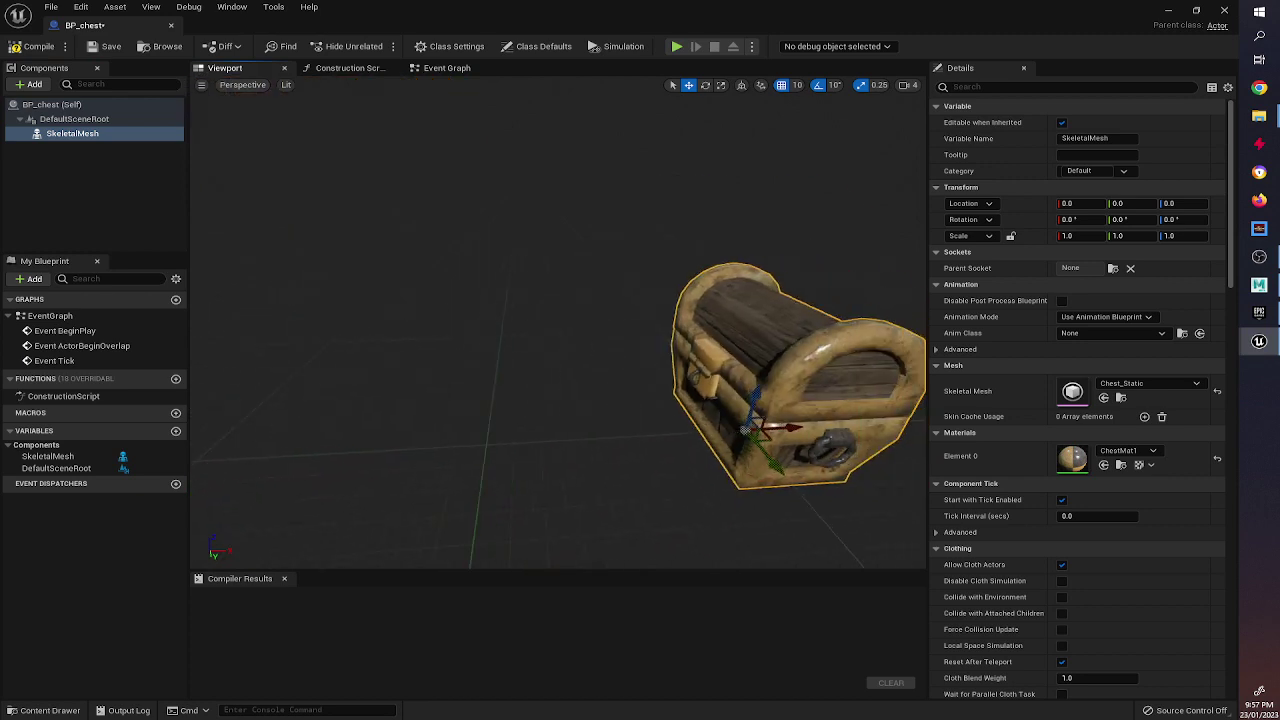
left_click(39, 46)
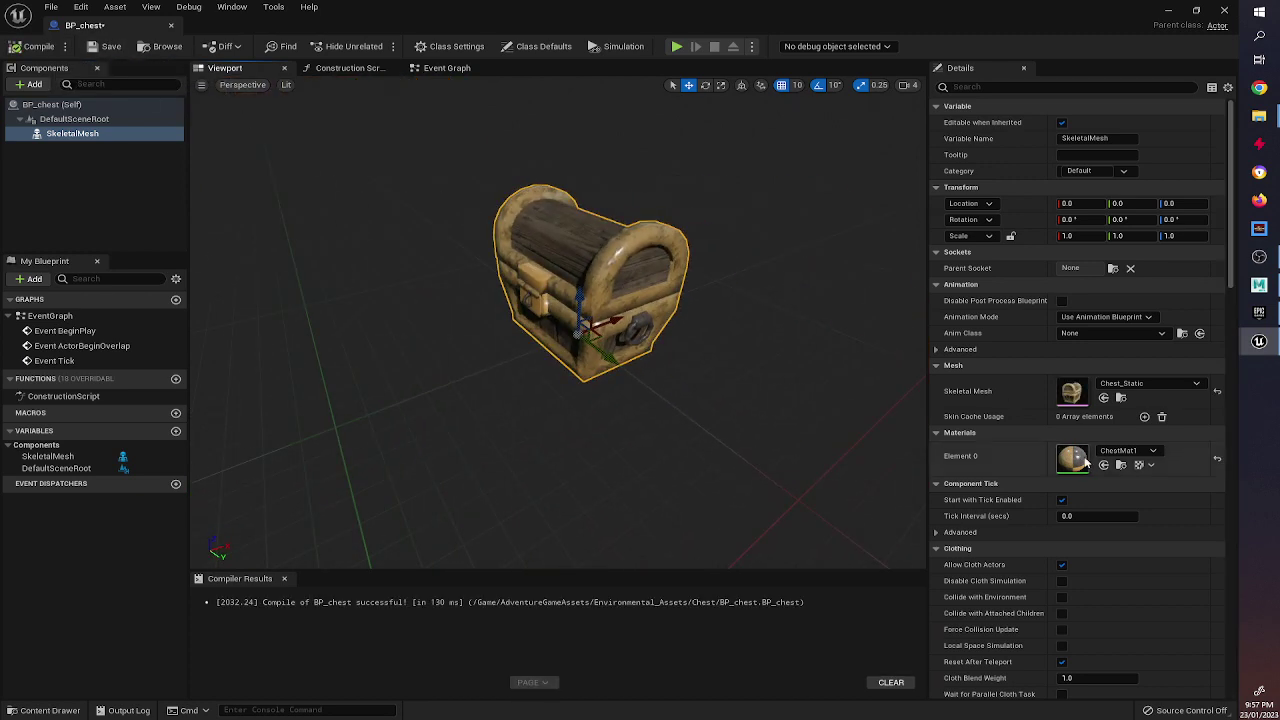
Step: Set the SkeletalMesh component's collision preset to BlockAll and Can Character Step Up On to No, and compile the Blueprint
scroll(1085, 460, "down", 8)
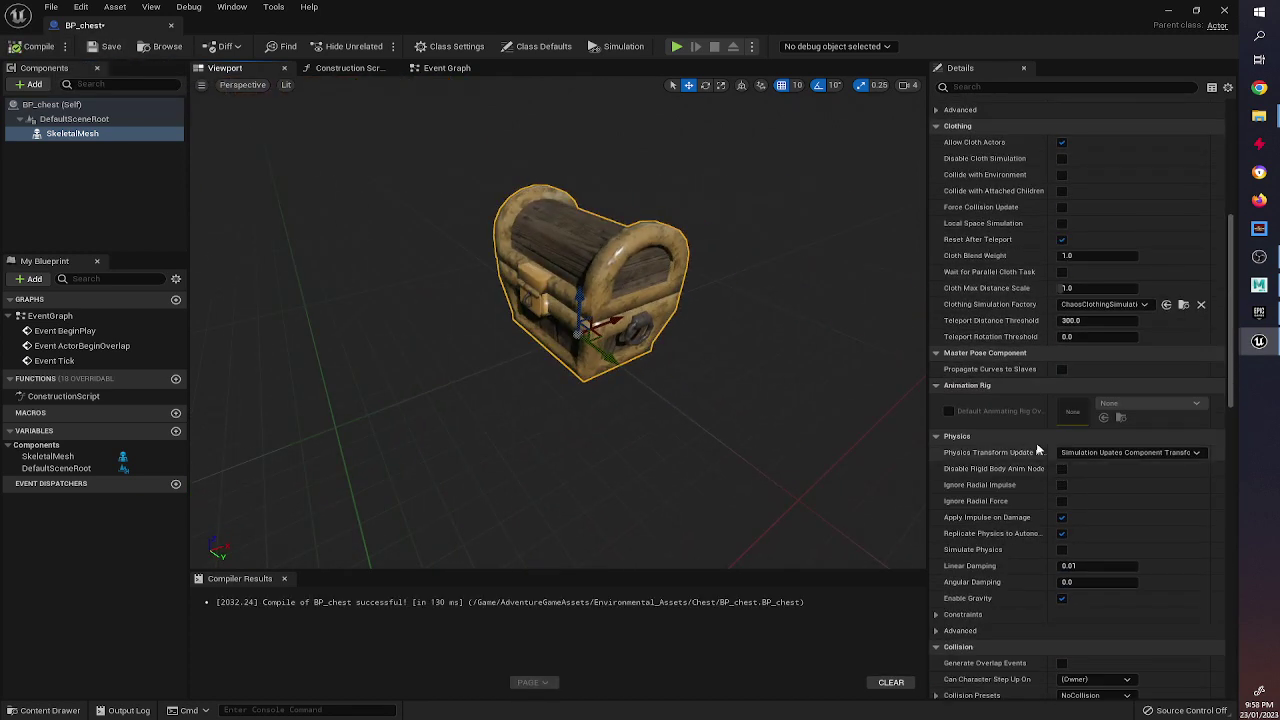
scroll(1037, 451, "down", 6)
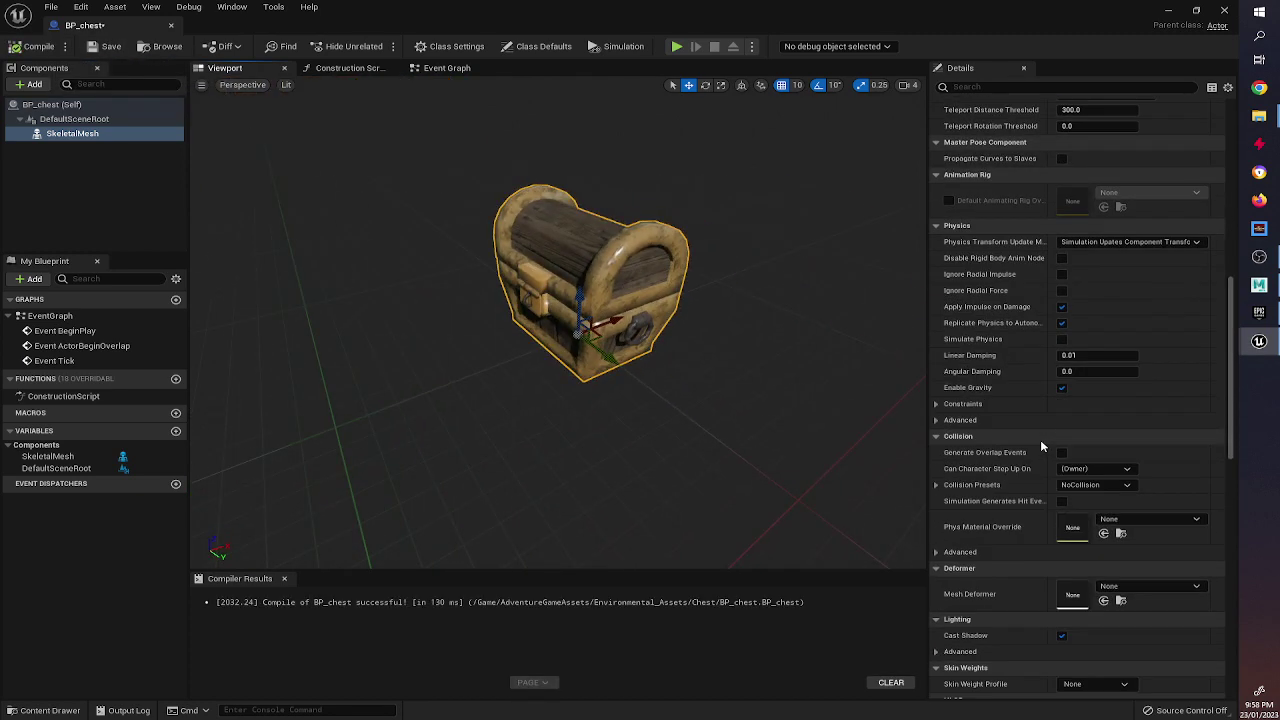
left_click(1089, 489)
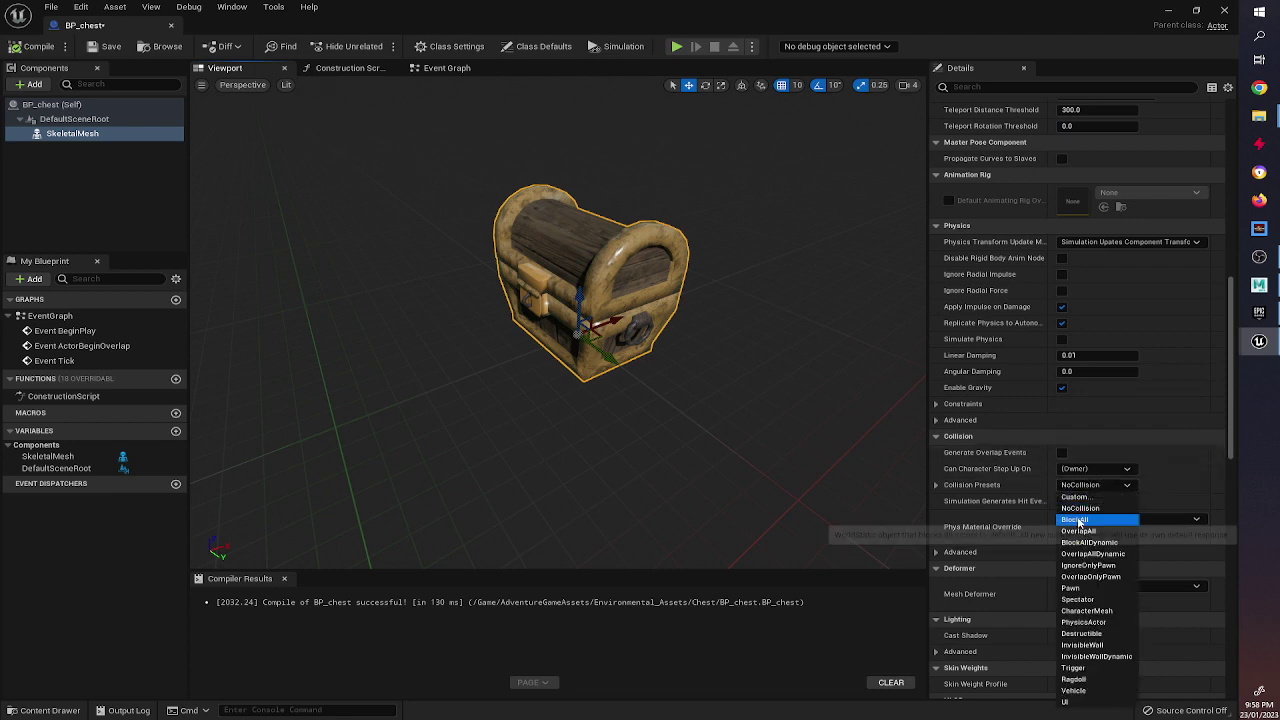
left_click(1078, 521)
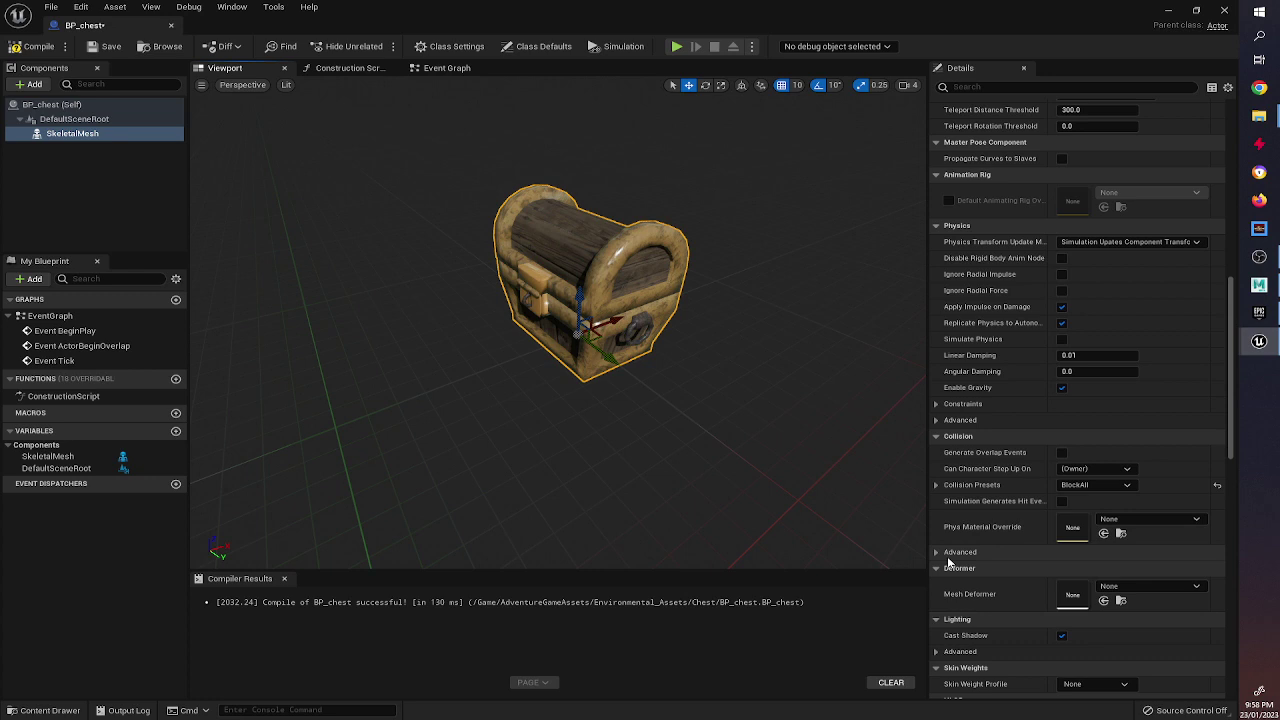
left_click(940, 553)
scroll(1060, 566, "down", 1)
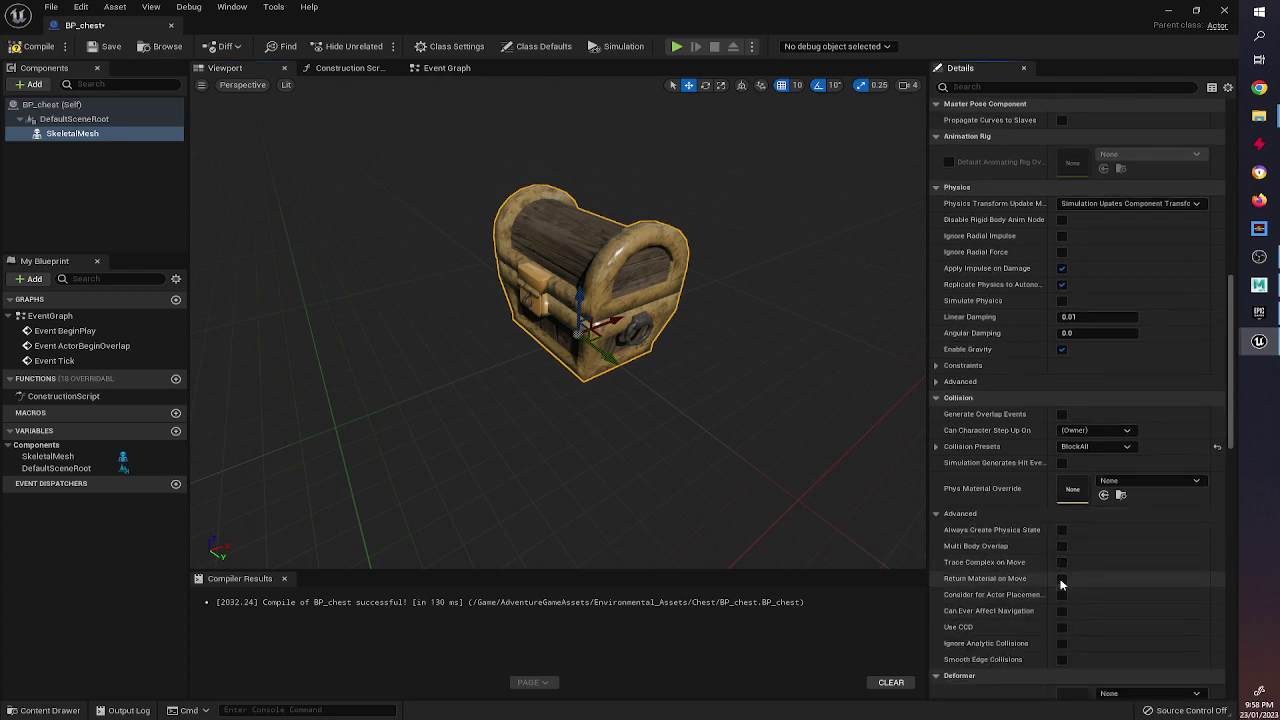
left_click(1089, 430)
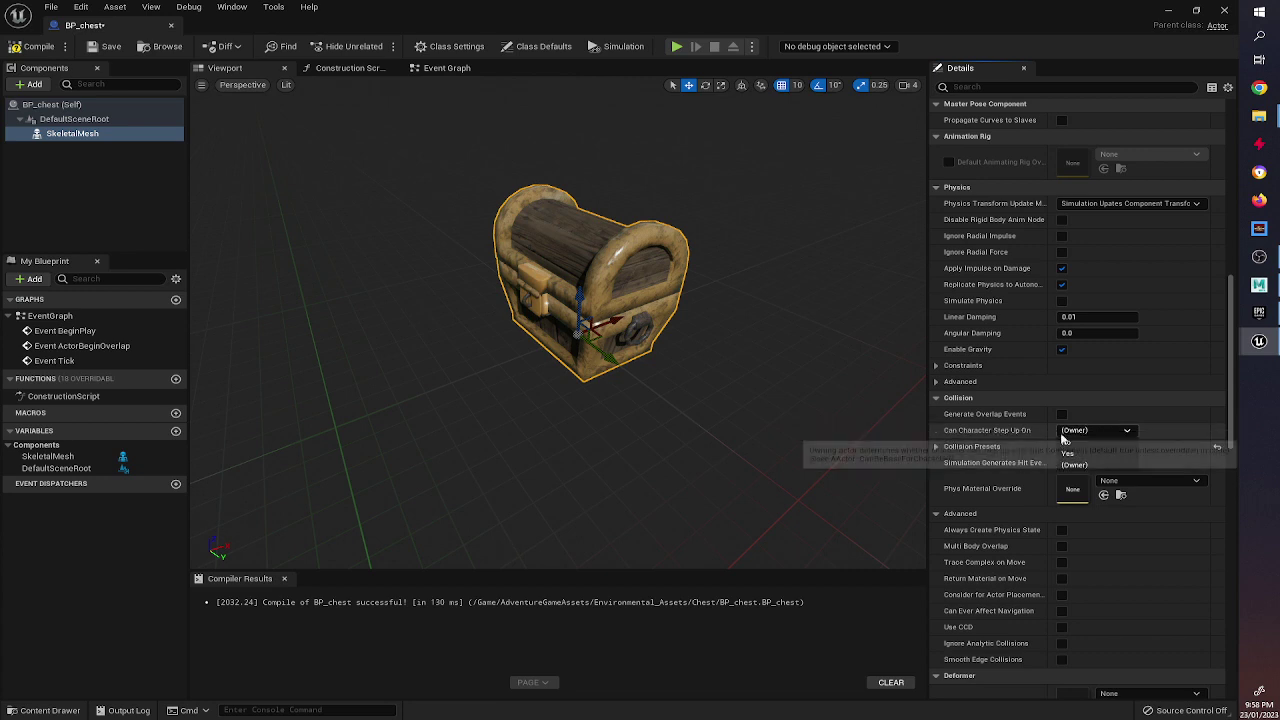
left_click(1088, 443)
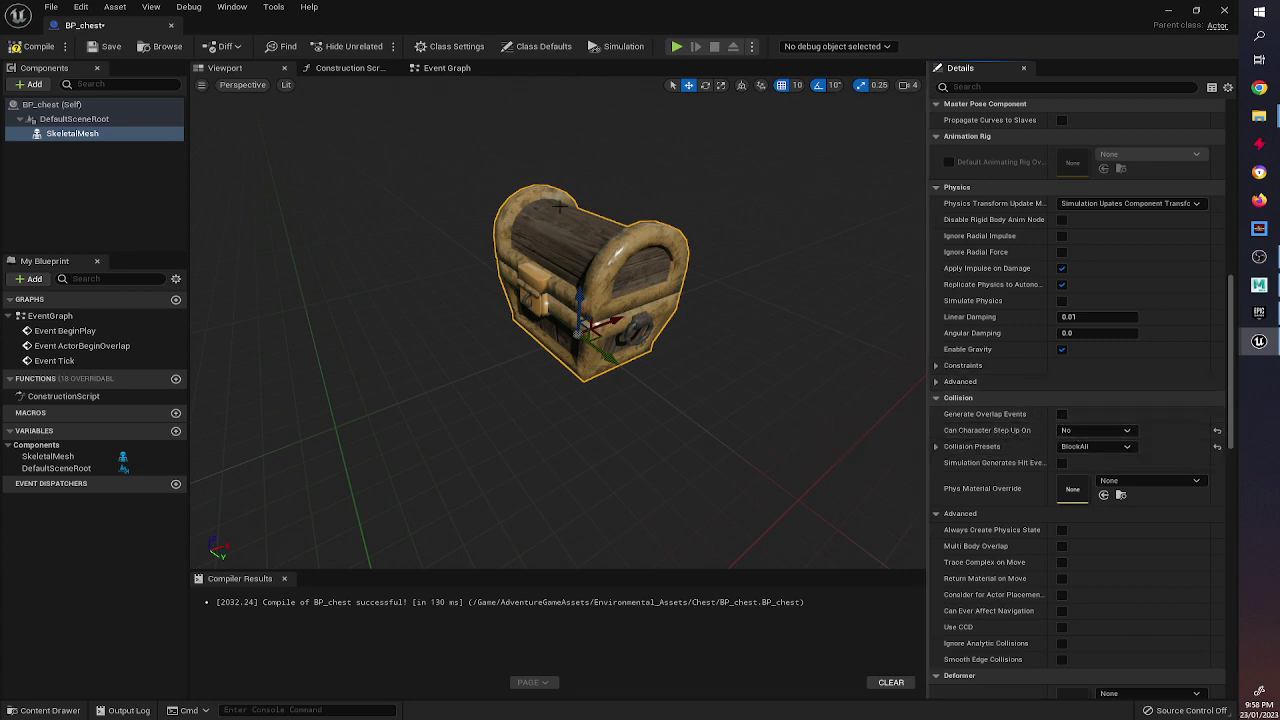
left_click(30, 46)
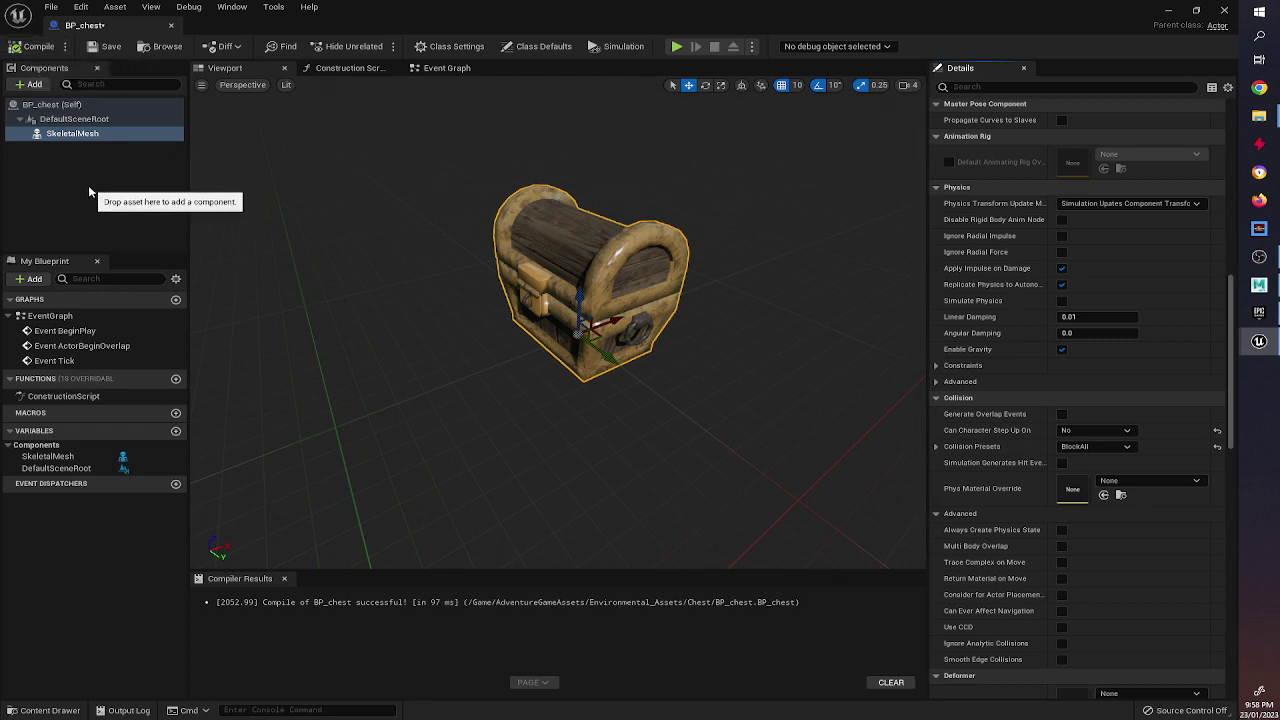
Step: Add a Box Collision component under the SkeletalMesh, raise it to chest height, shift it out in front of the chest, and compile
left_click(22, 86)
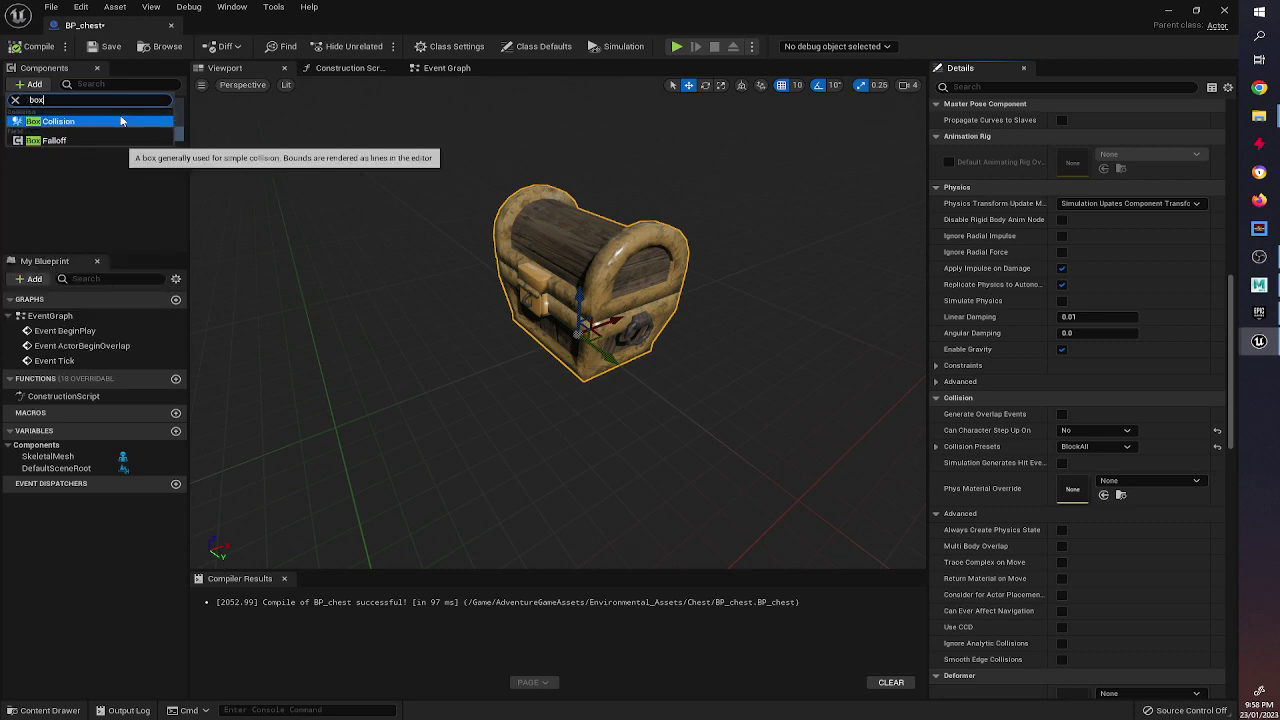
left_click(115, 126)
left_click(576, 297)
left_click_drag(575, 295, 605, 230)
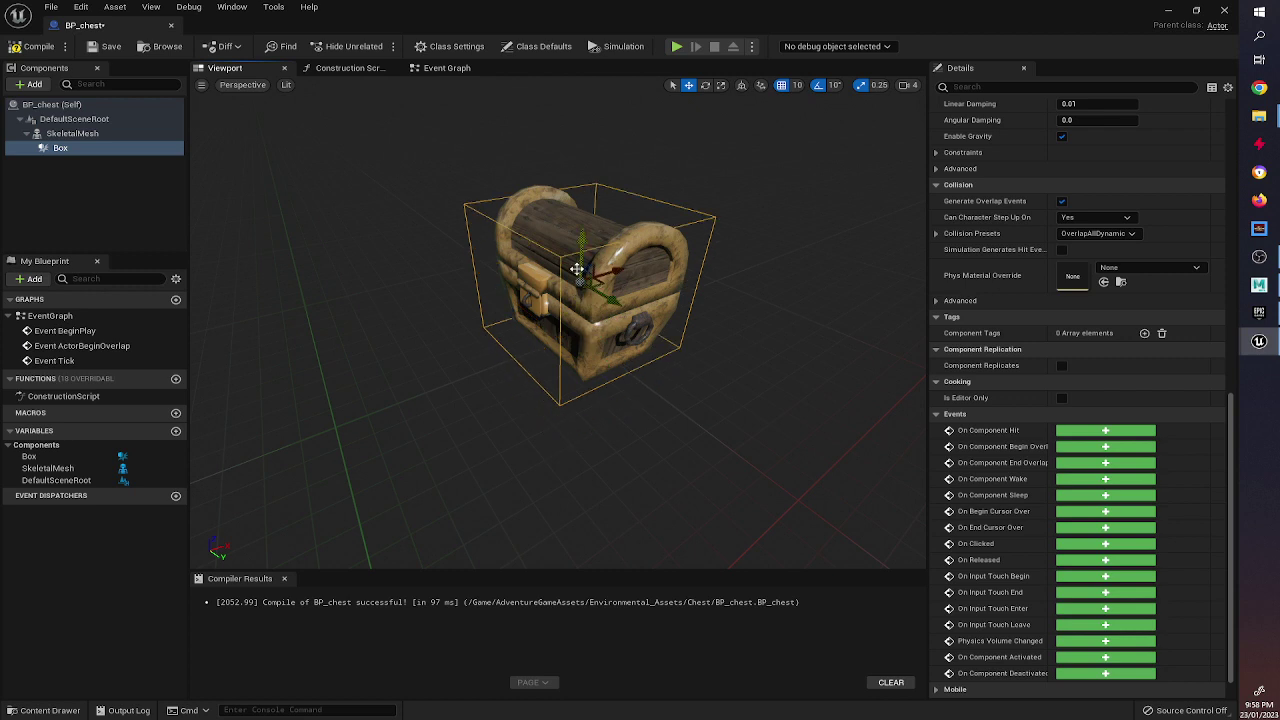
left_click_drag(582, 284, 575, 283)
left_click(40, 48)
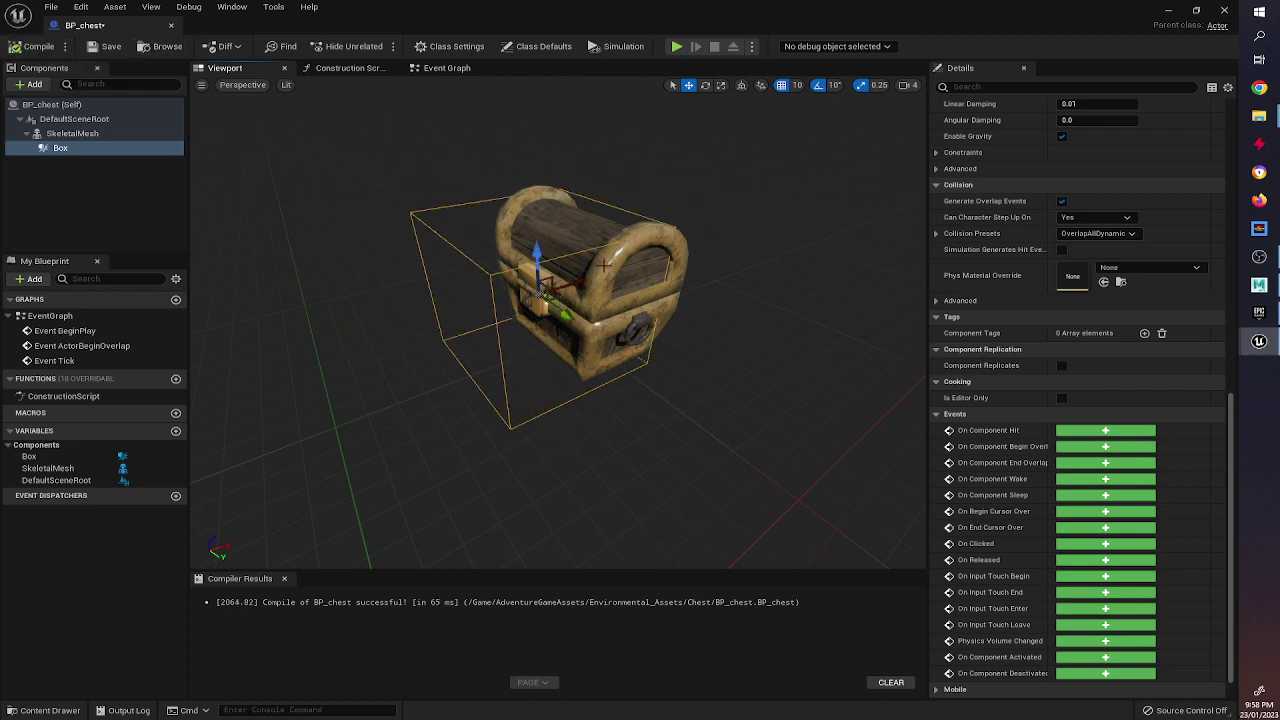
left_click_drag(584, 279, 559, 294)
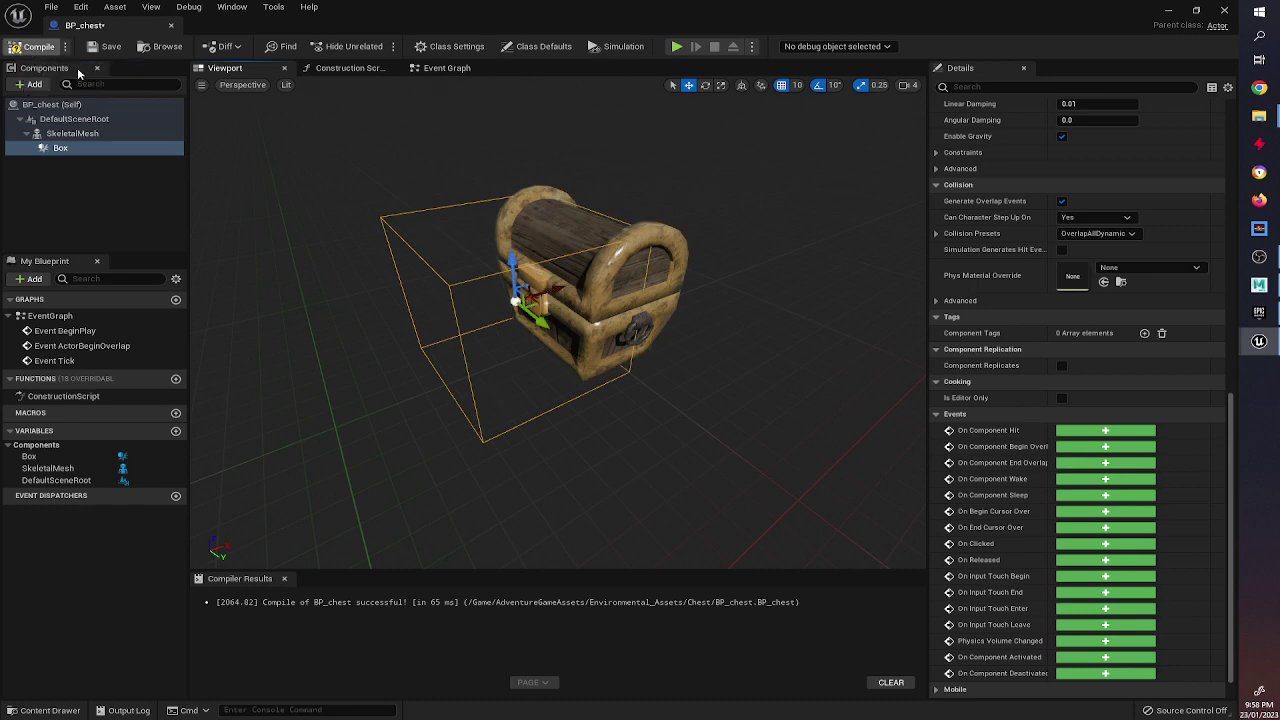
left_click_drag(791, 295, 657, 215, "alt")
Step: Clear the default BeginPlay, ActorBeginOverlap and Tick event nodes from BP_chest's Event Graph
left_click(60, 148)
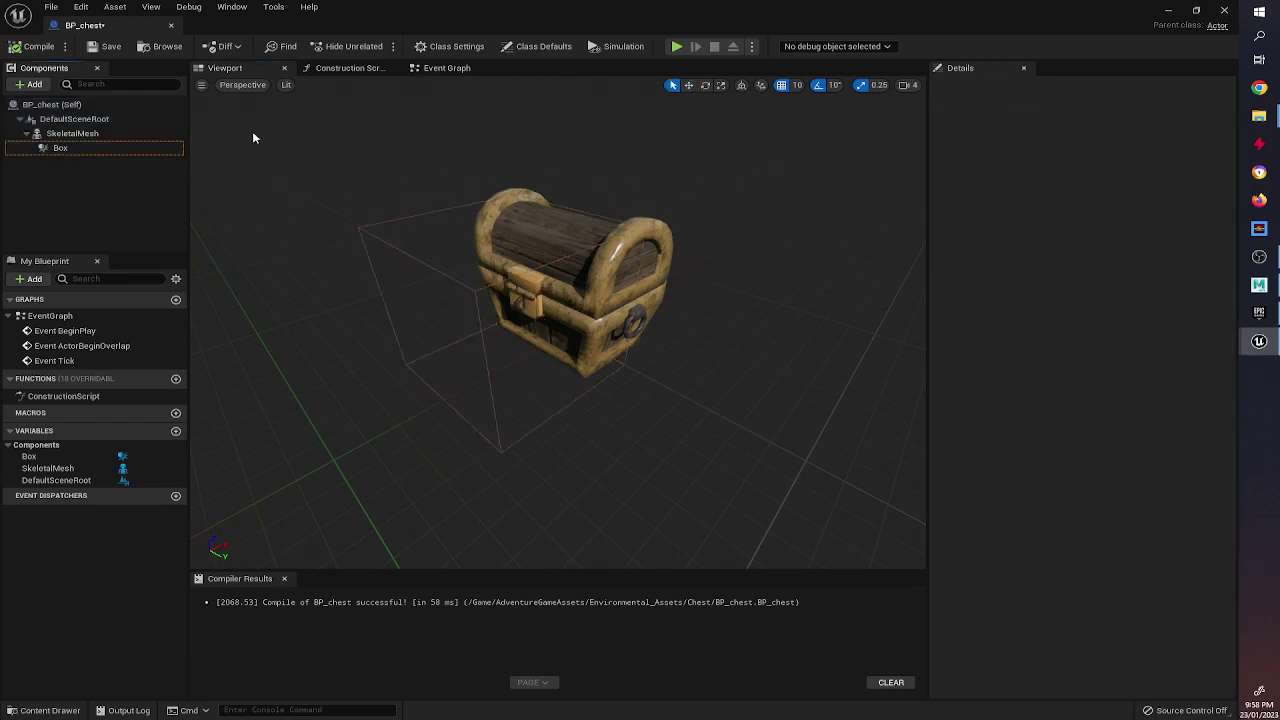
left_click(107, 148)
left_click(446, 67)
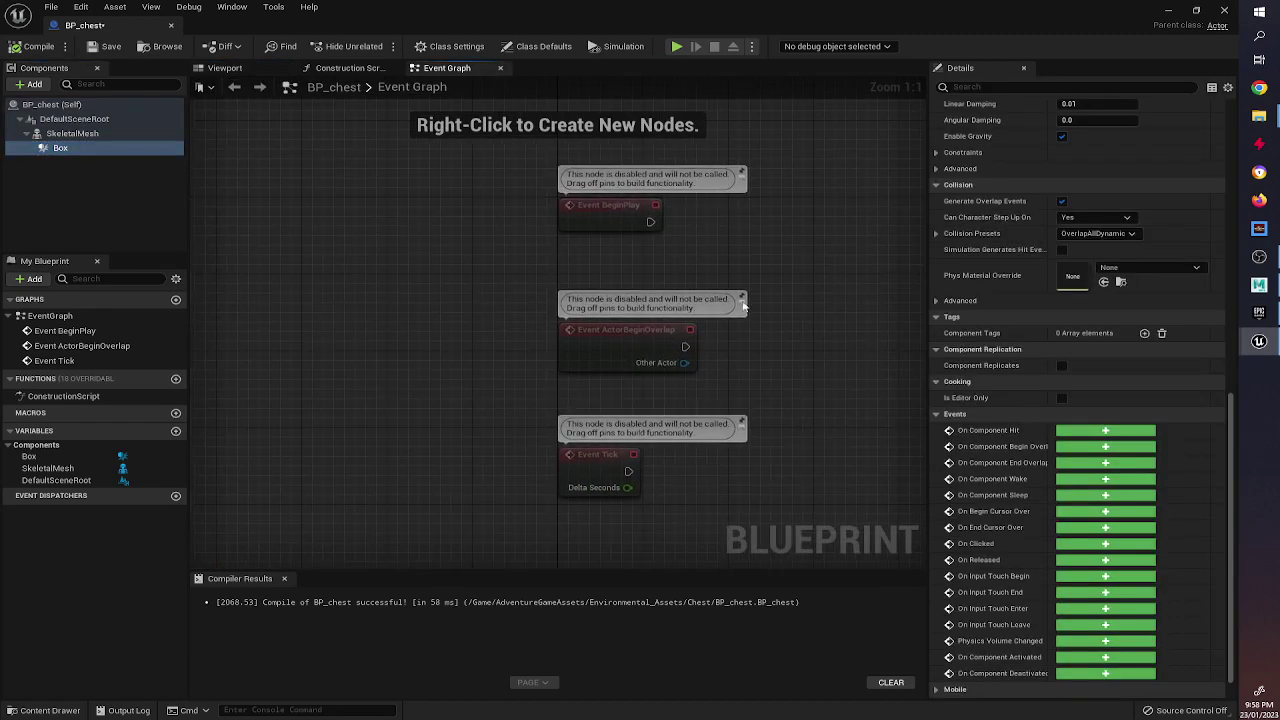
key("ctrl+a")
key("Delete")
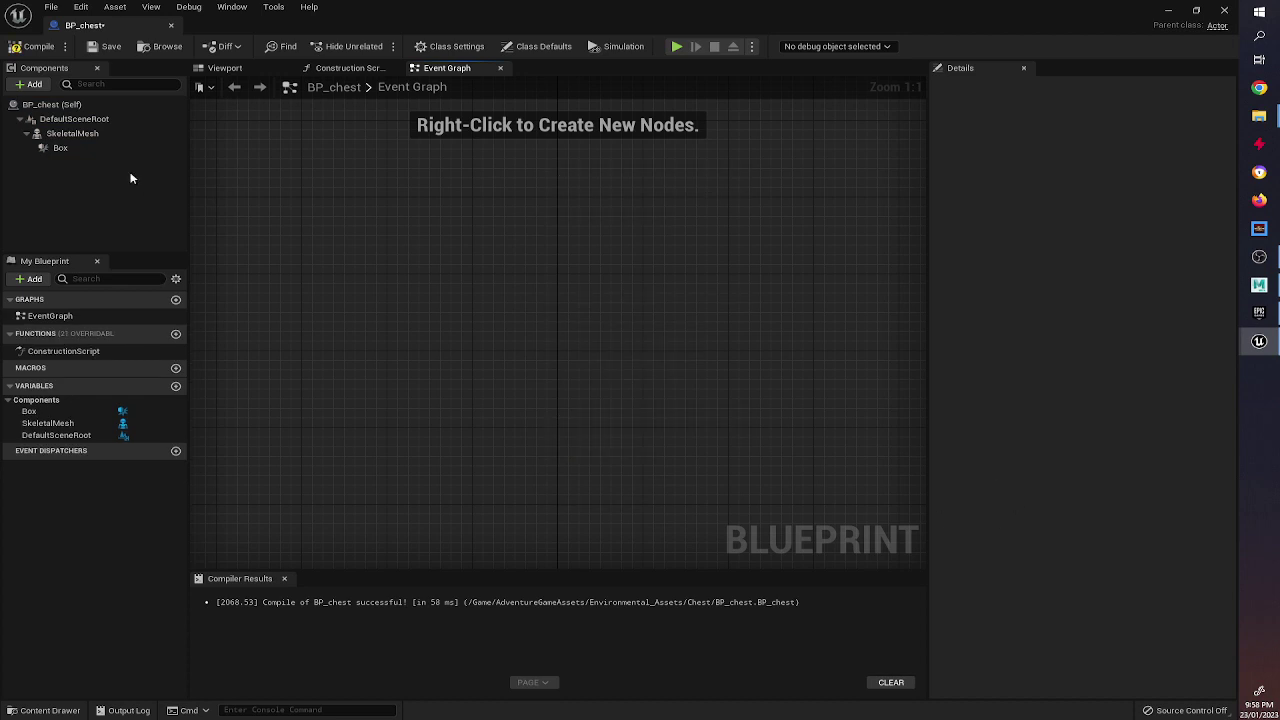
Step: Add an On Component Begin Overlap event for the Box component to the Event Graph
left_click(62, 148)
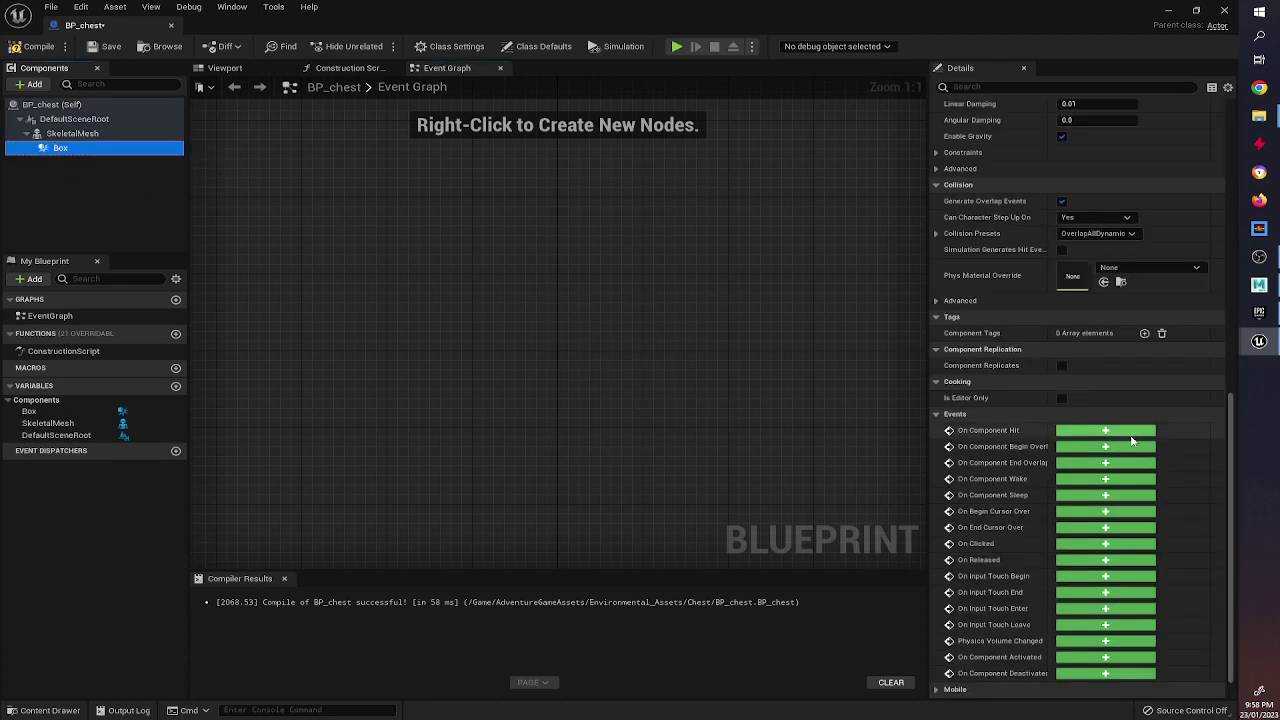
scroll(1087, 250, "down", 1)
scroll(1086, 237, "up", 4)
scroll(1050, 246, "down", 4)
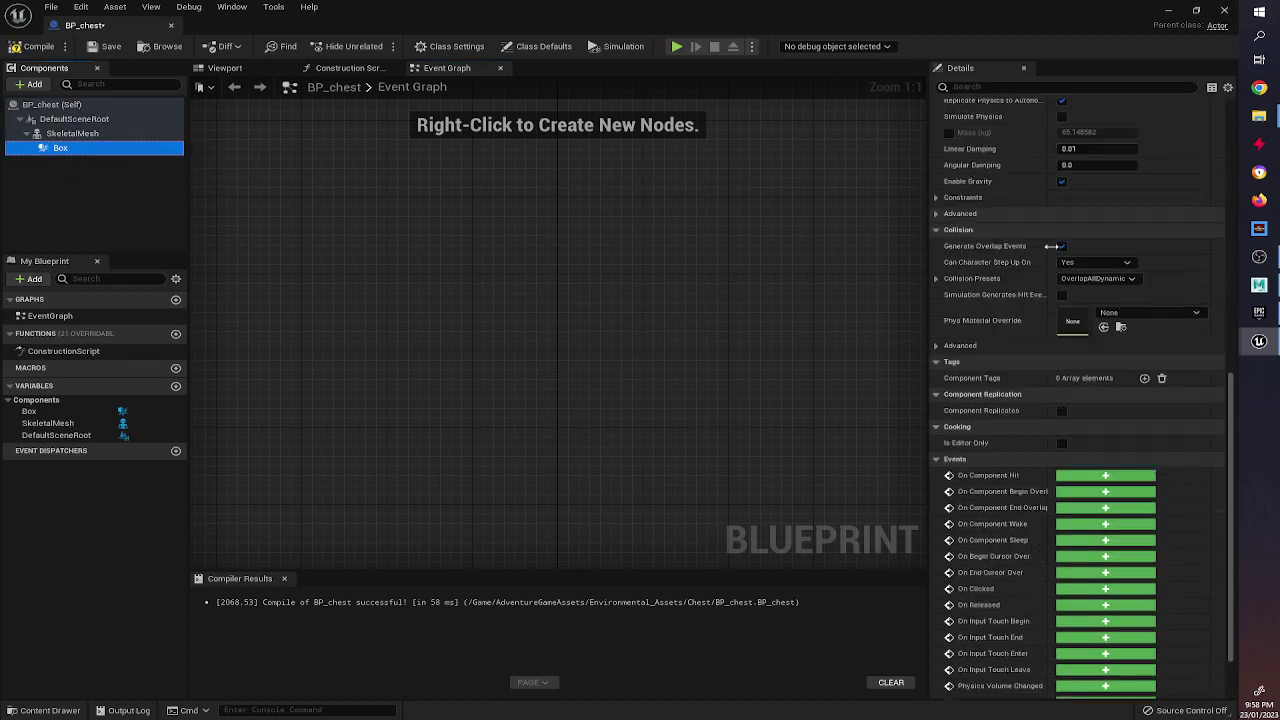
left_click(1060, 415)
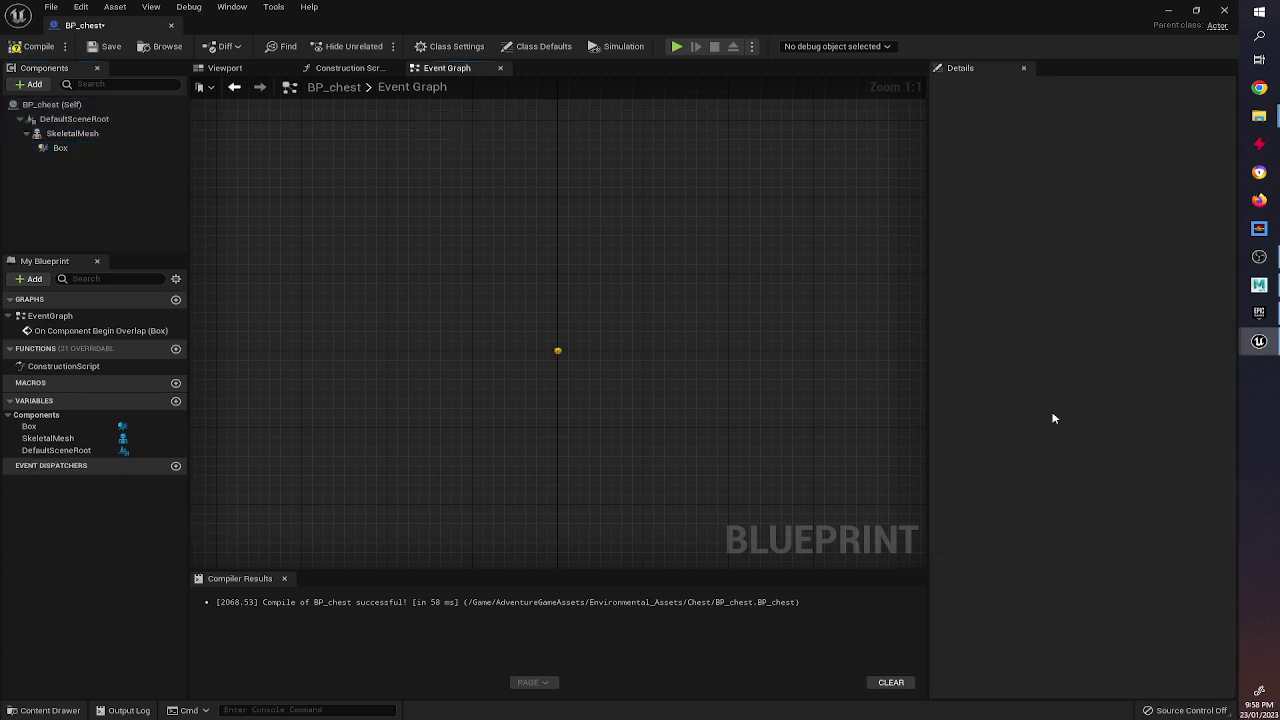
Step: Add a Cast To Character node after the Begin Overlap event and connect Other Actor to its Object input
left_click_drag(367, 287, 510, 289)
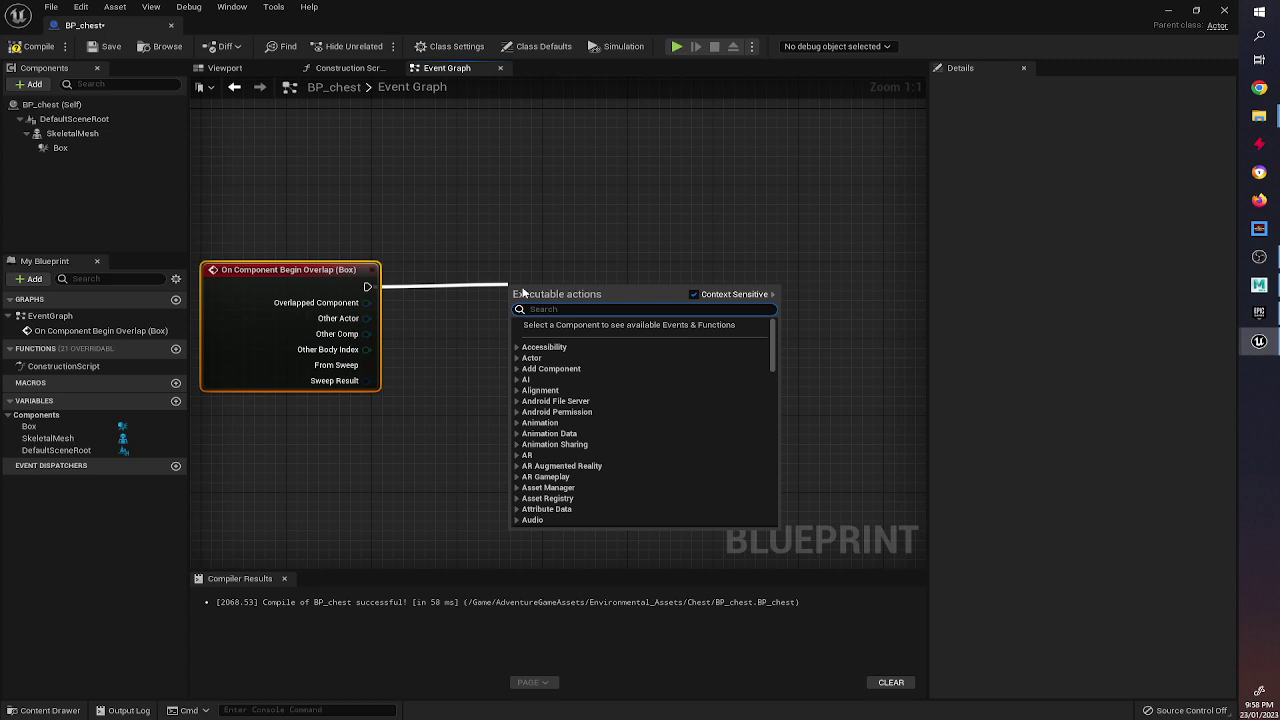
type("cast to")
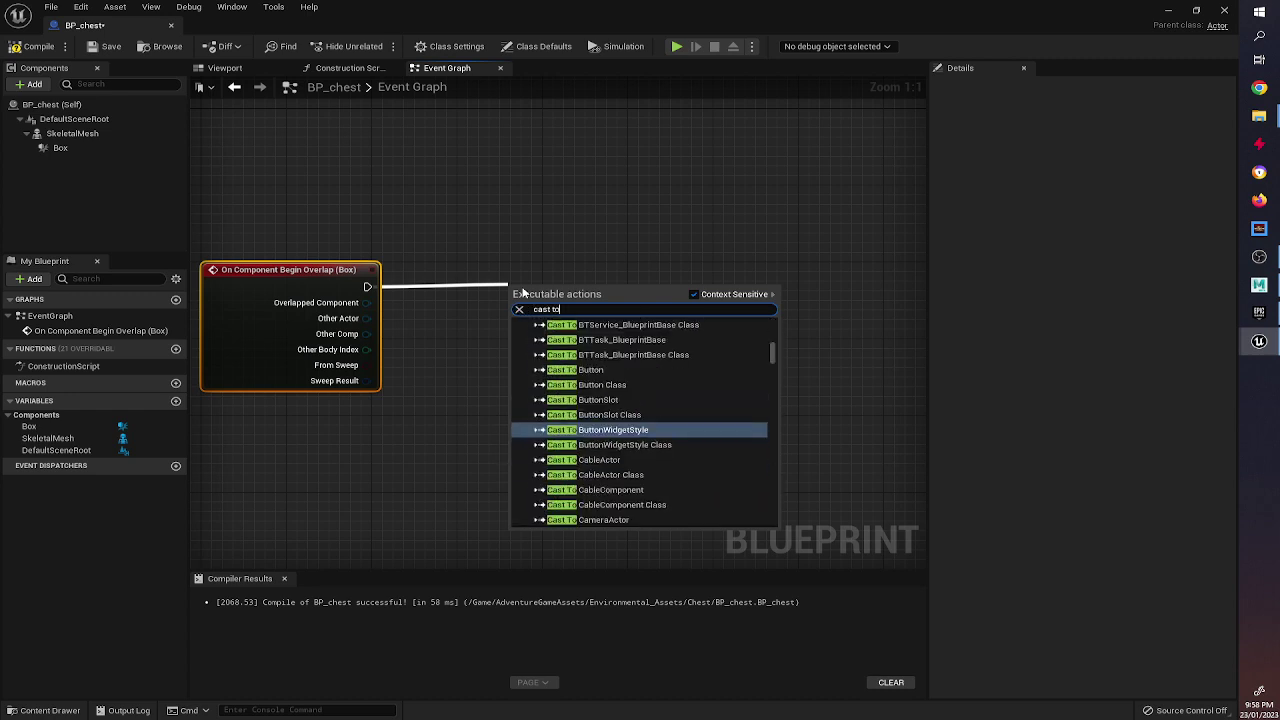
type(" character")
left_click(571, 410)
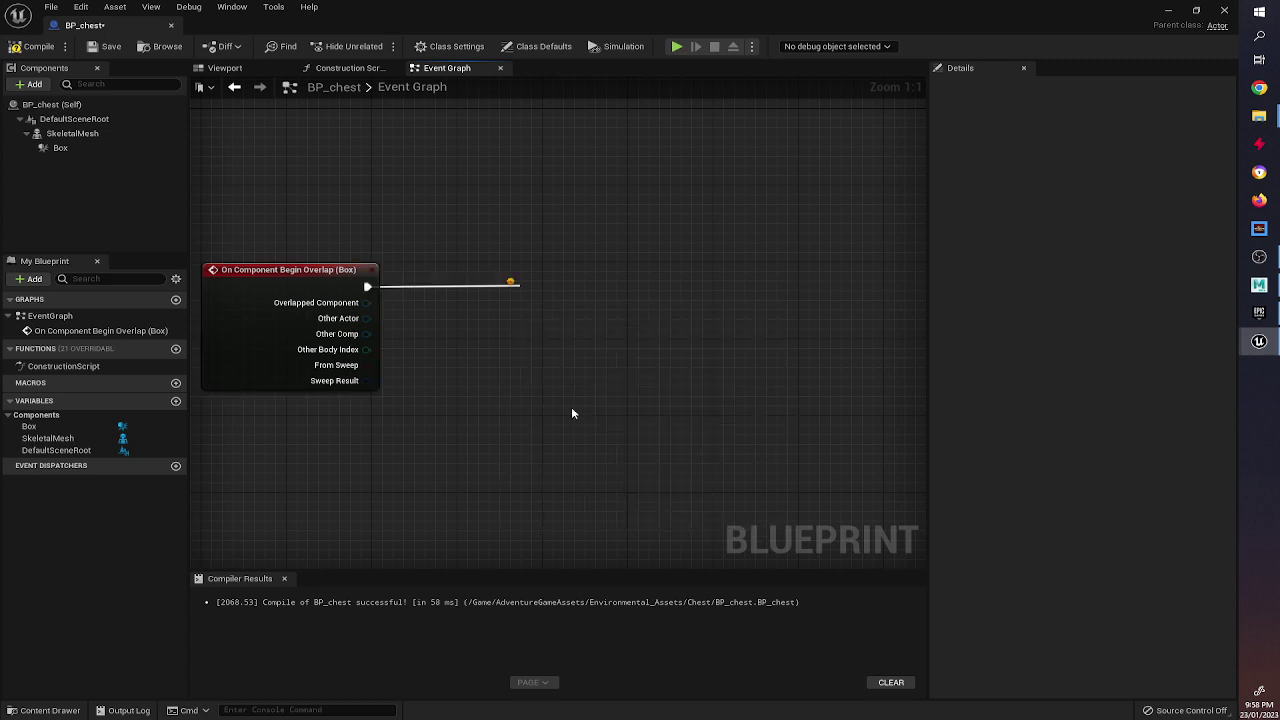
left_click_drag(366, 318, 522, 322)
Step: Add an Enable Input node from the cast and set it aside, disconnected, farther along the graph
mouse_move(630, 303)
left_mouse_down()
mouse_move(566, 293)
mouse_move(648, 300)
left_mouse_up()
type("enable inpu")
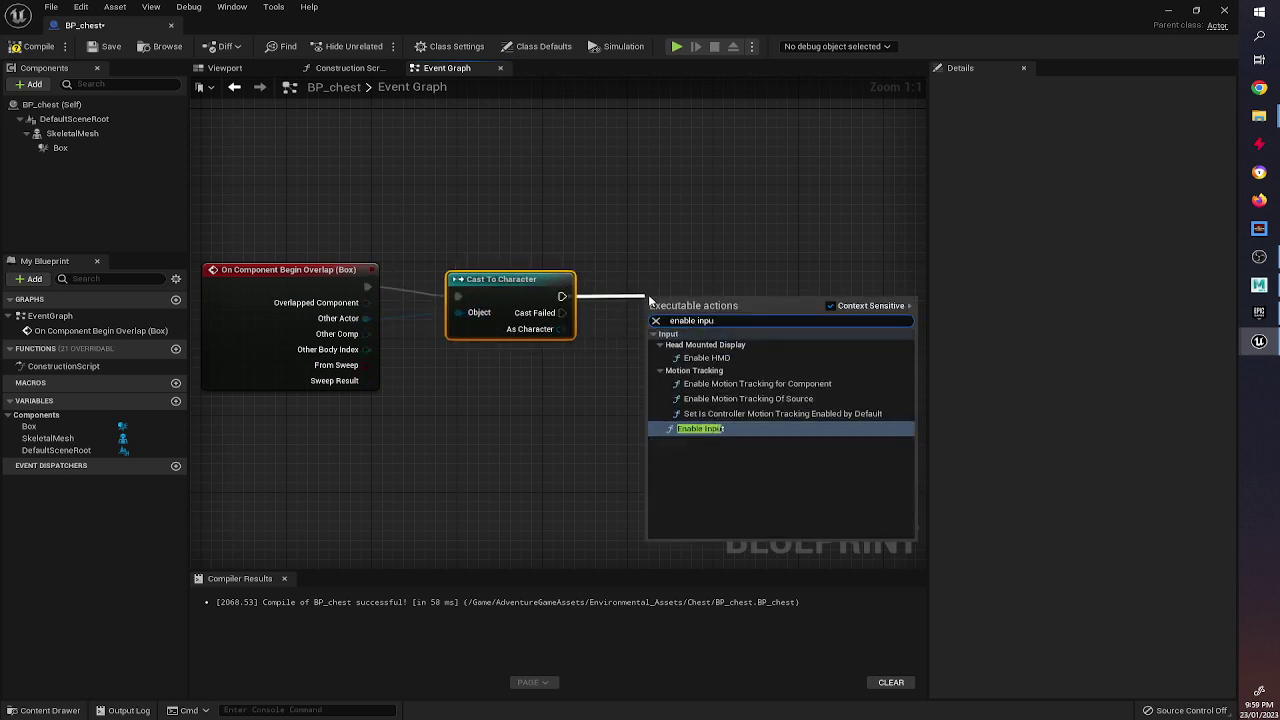
left_click(708, 428)
left_click_drag(696, 309, 851, 289)
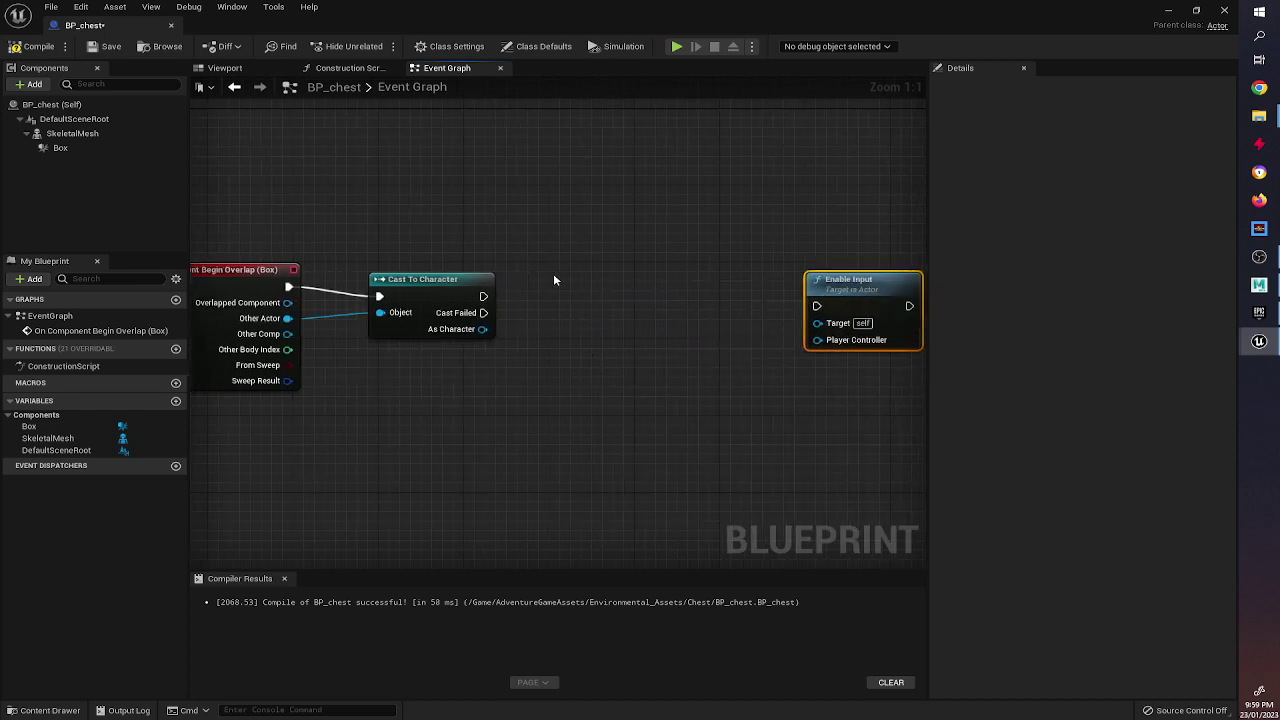
Step: Add a Play Animation (SkeletalMesh) node executed from the Begin Overlap event's Cast To Character
left_click_drag(483, 296, 573, 296)
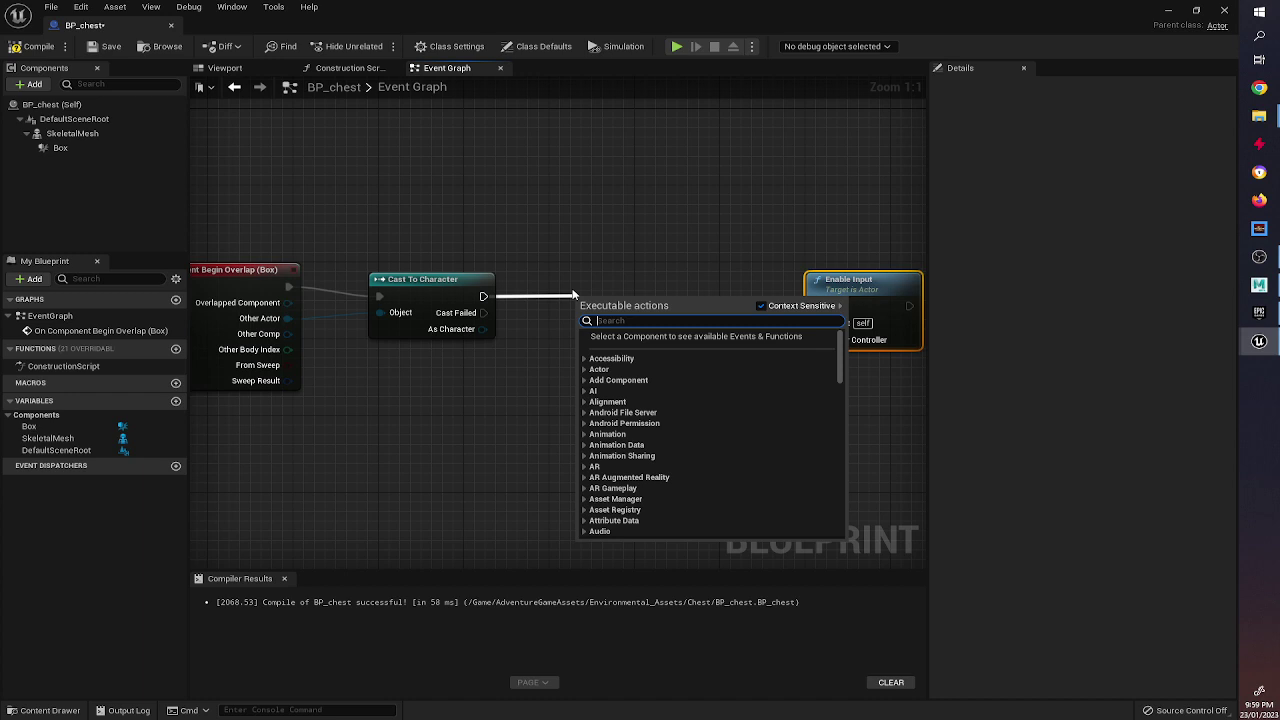
type("play")
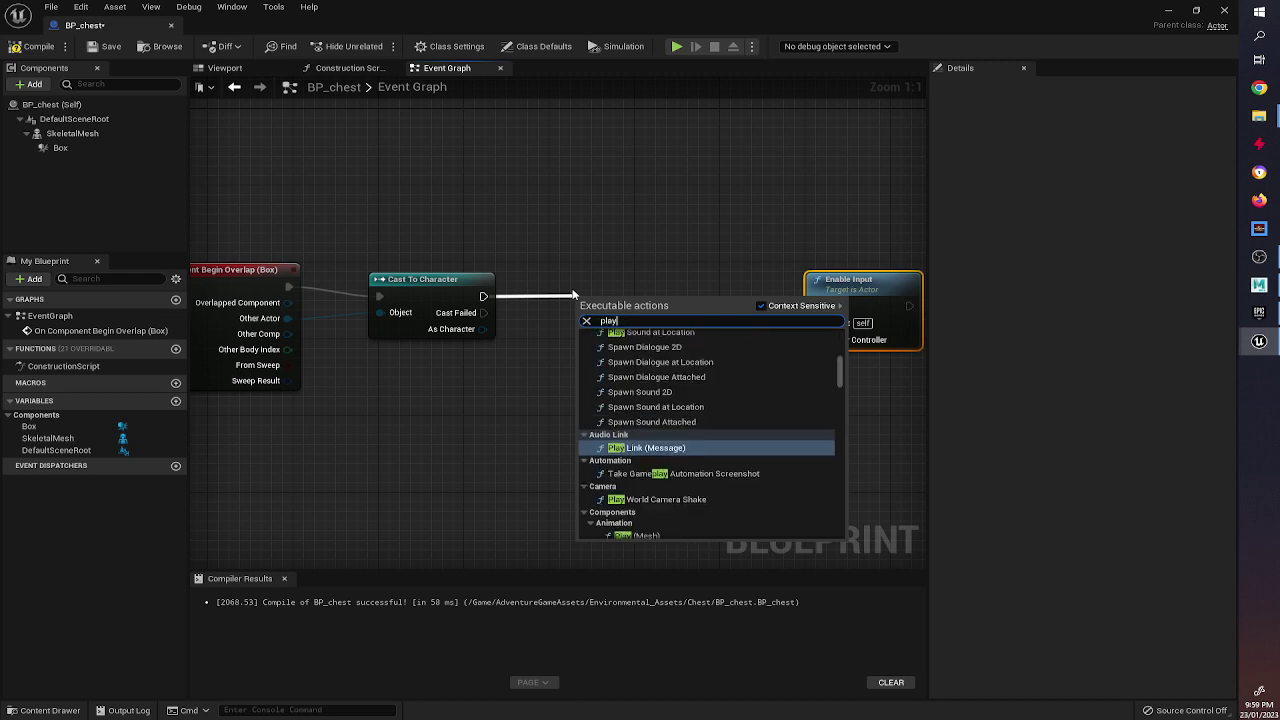
type(" animation")
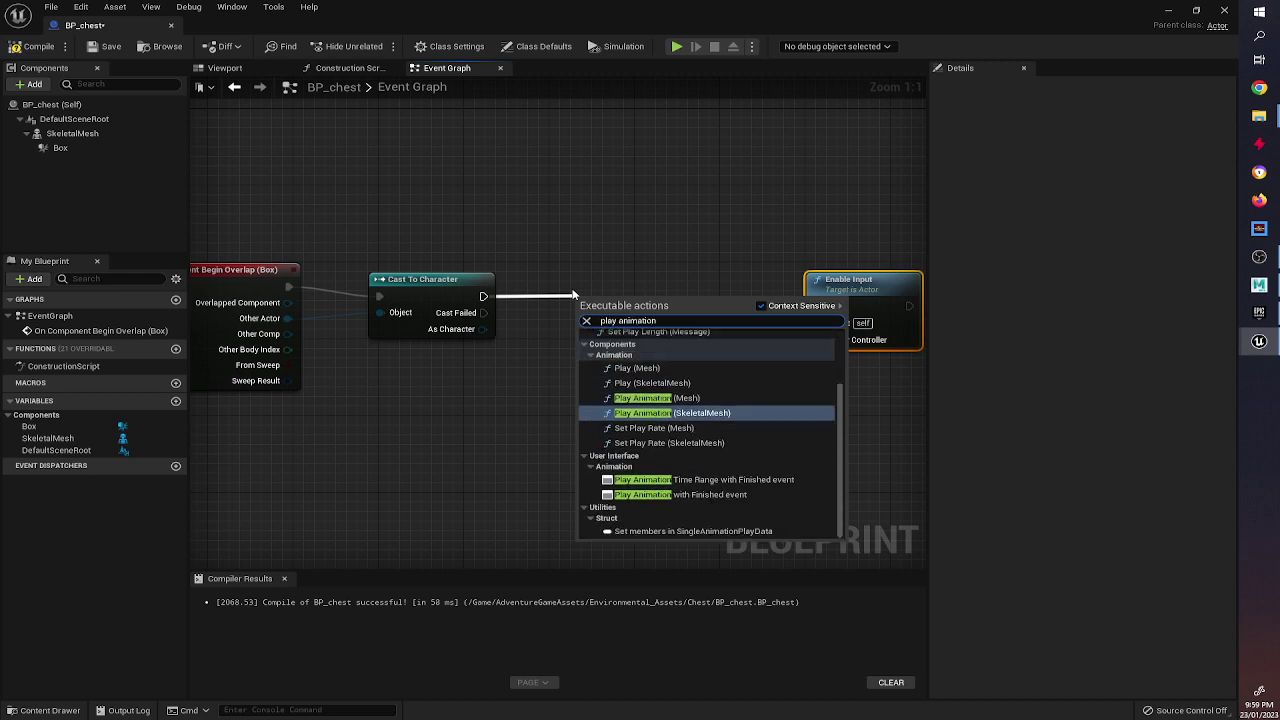
left_click(672, 413)
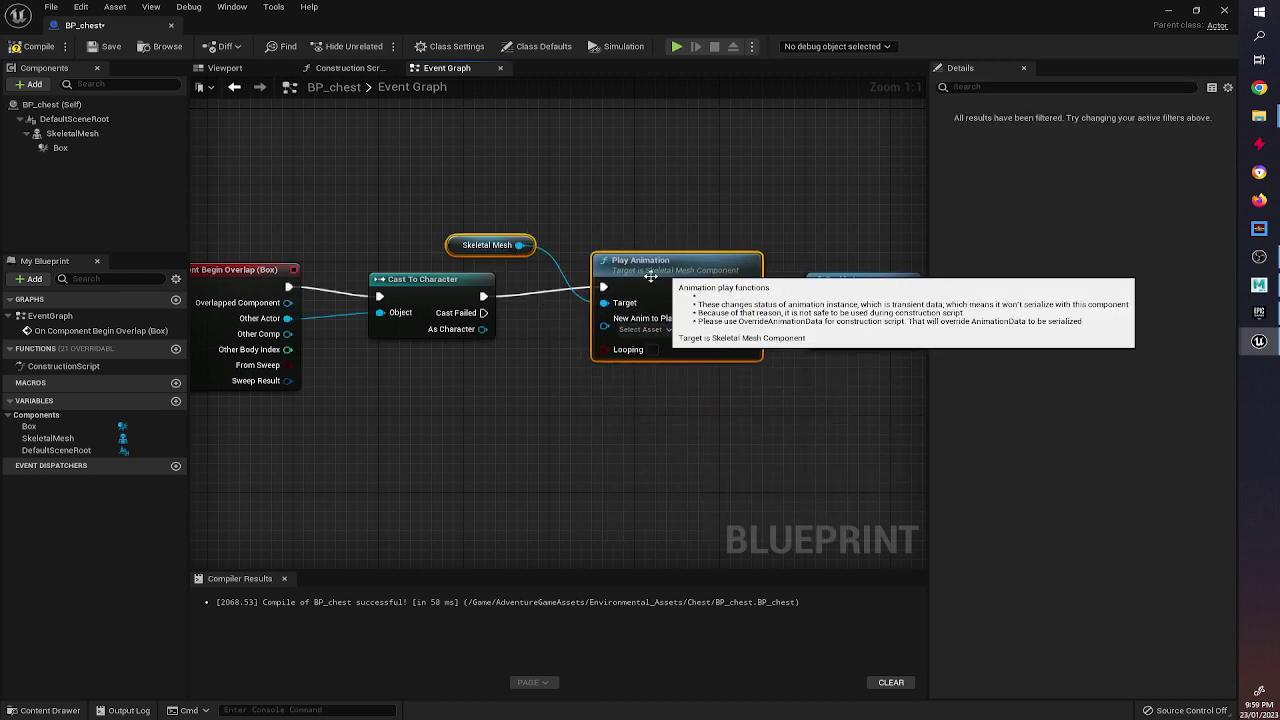
Step: Set the Play Animation node's New Anim to Play to Chest_openAnim and compile the Blueprint
left_click(80, 133)
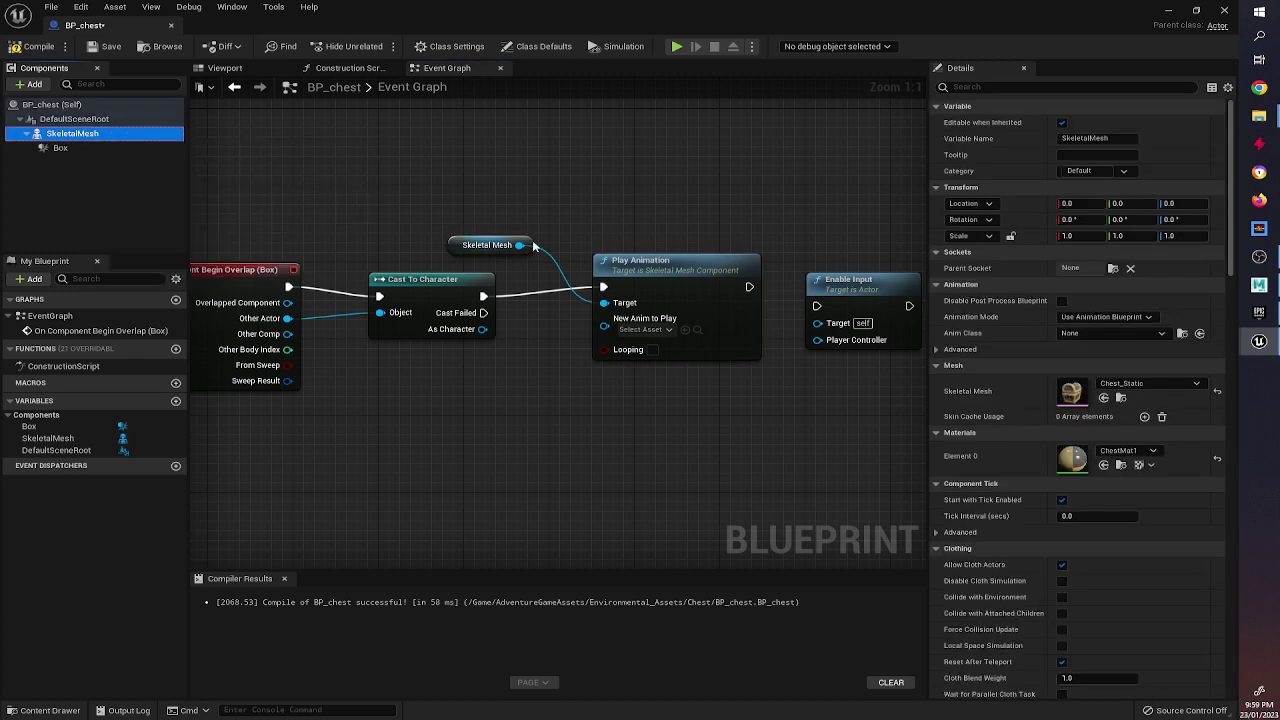
left_click(678, 273)
left_click(643, 329)
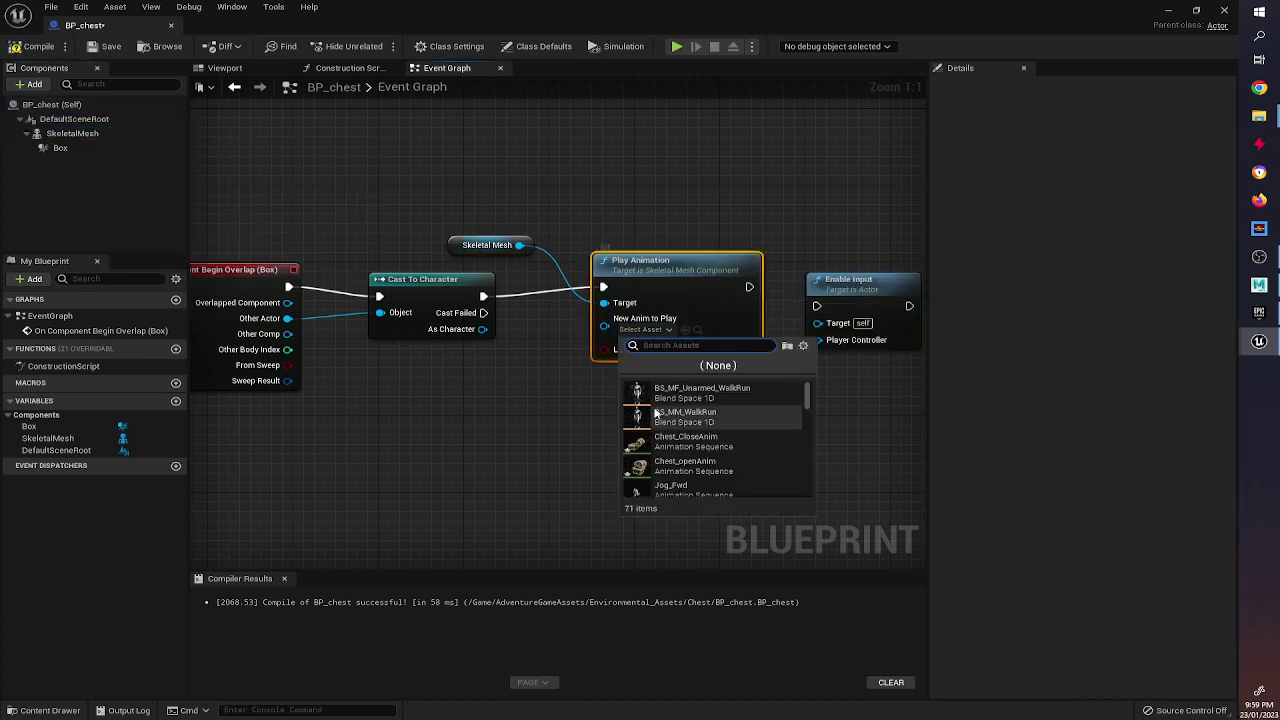
left_click(738, 462)
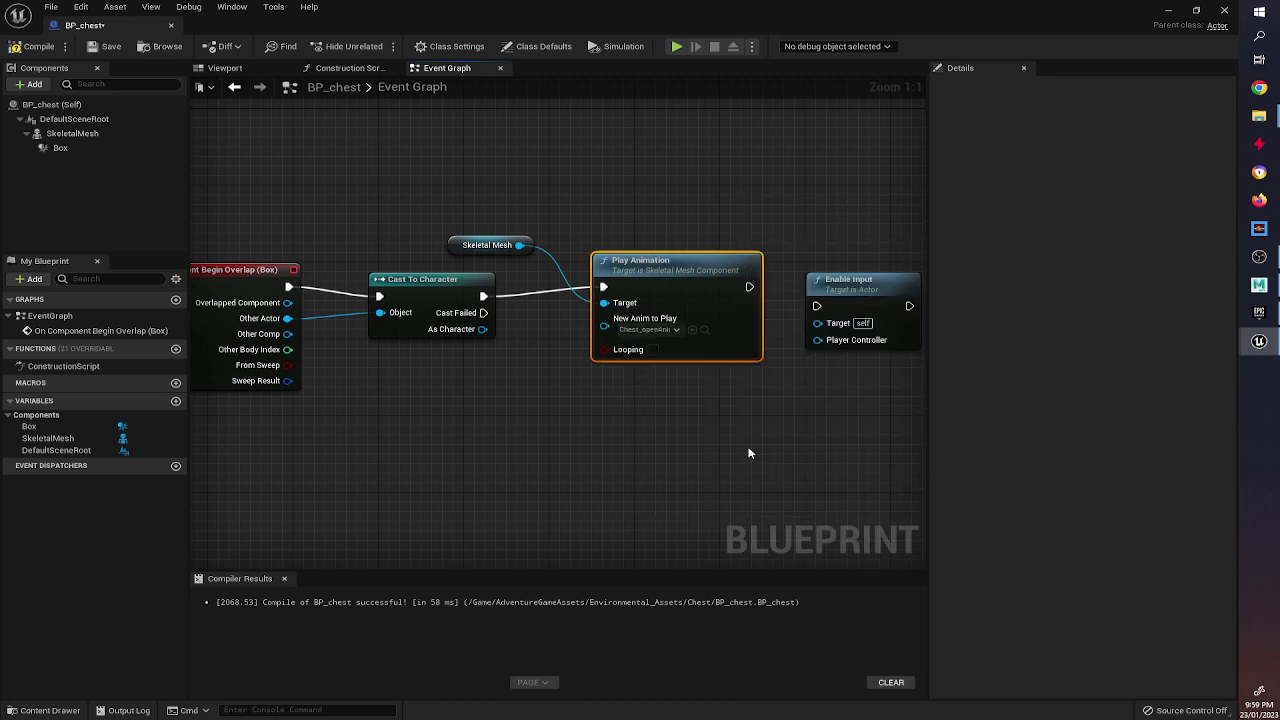
left_click(30, 45)
Step: Add an On Component End Overlap event for the Box component below the Begin Overlap event
right_click_drag(566, 448, 686, 411)
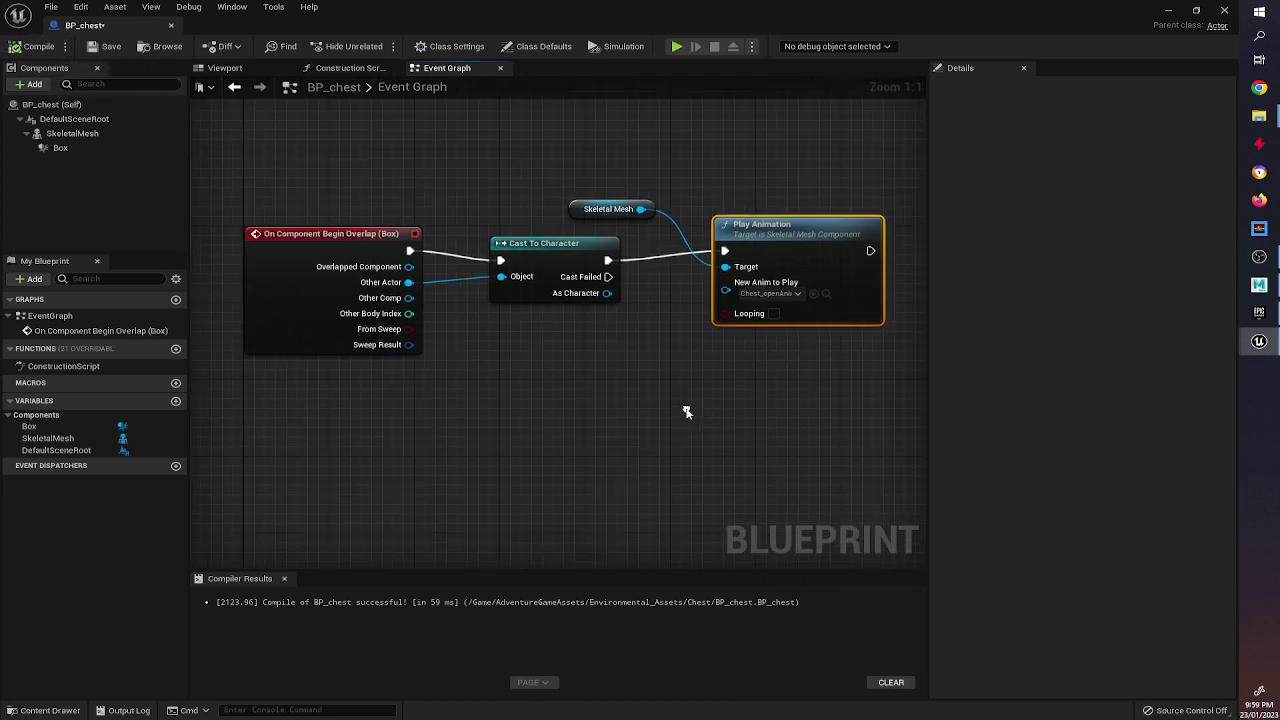
left_click(61, 148)
scroll(1105, 455, "down", 10)
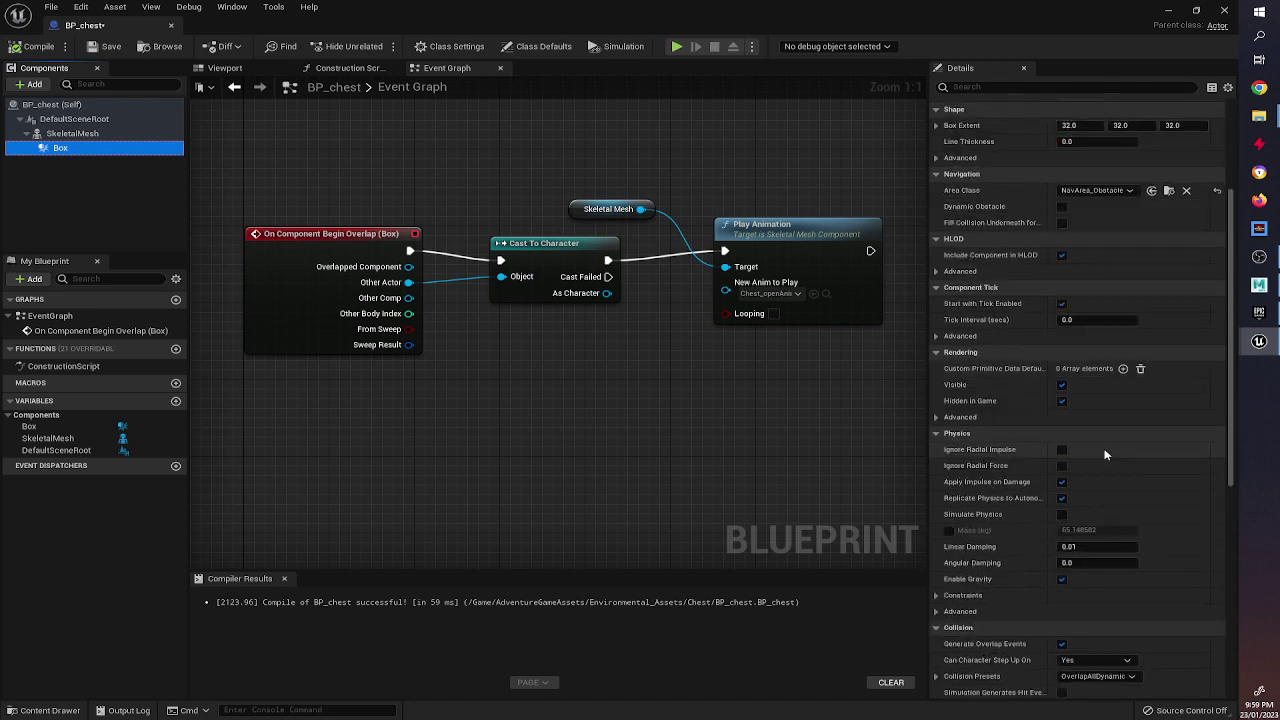
scroll(1105, 455, "down", 5)
left_click(1105, 431)
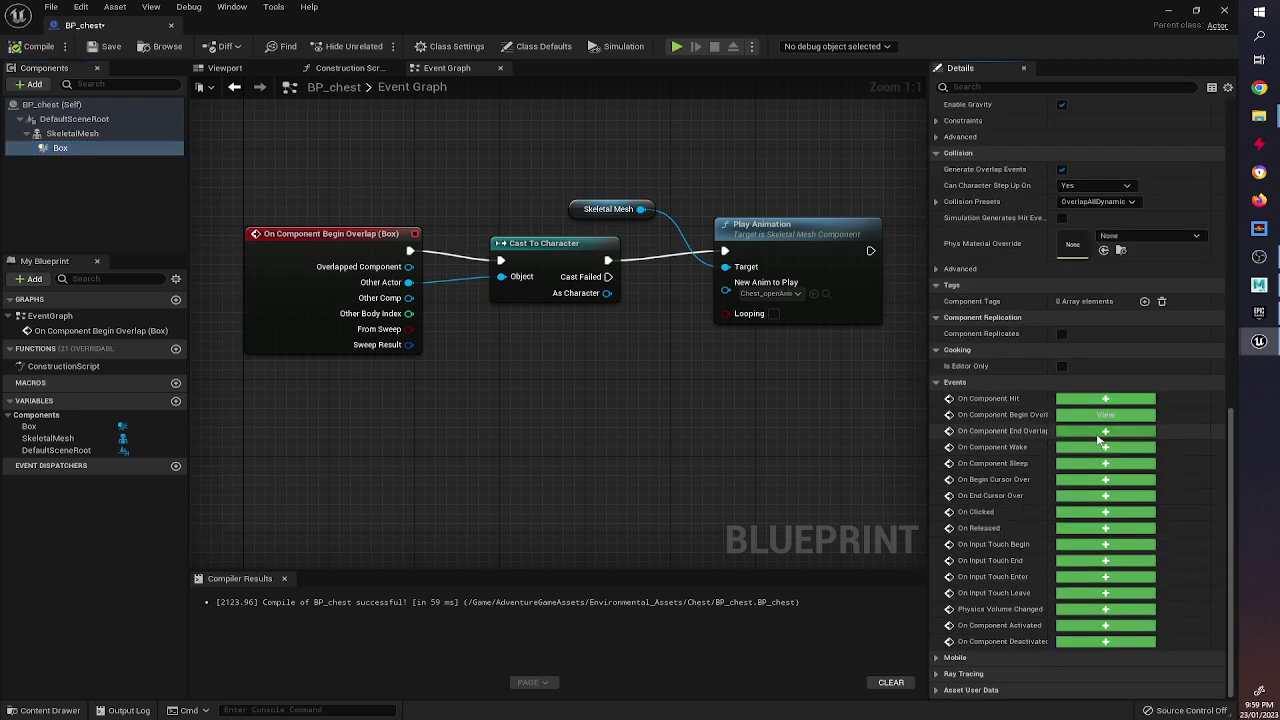
Step: Duplicate the Cast To Character node and connect the End Overlap event's execution and Other Actor to the copy
key("ctrl+c")
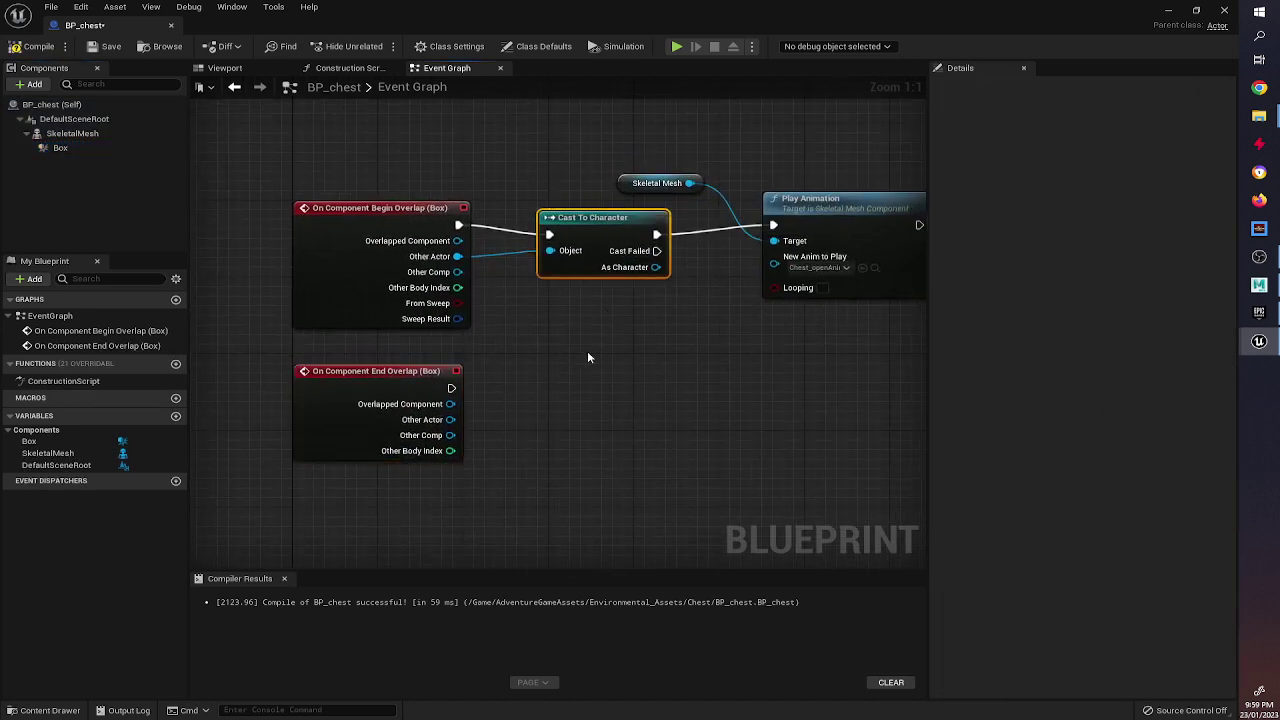
key("ctrl+v")
left_click_drag(451, 388, 574, 391)
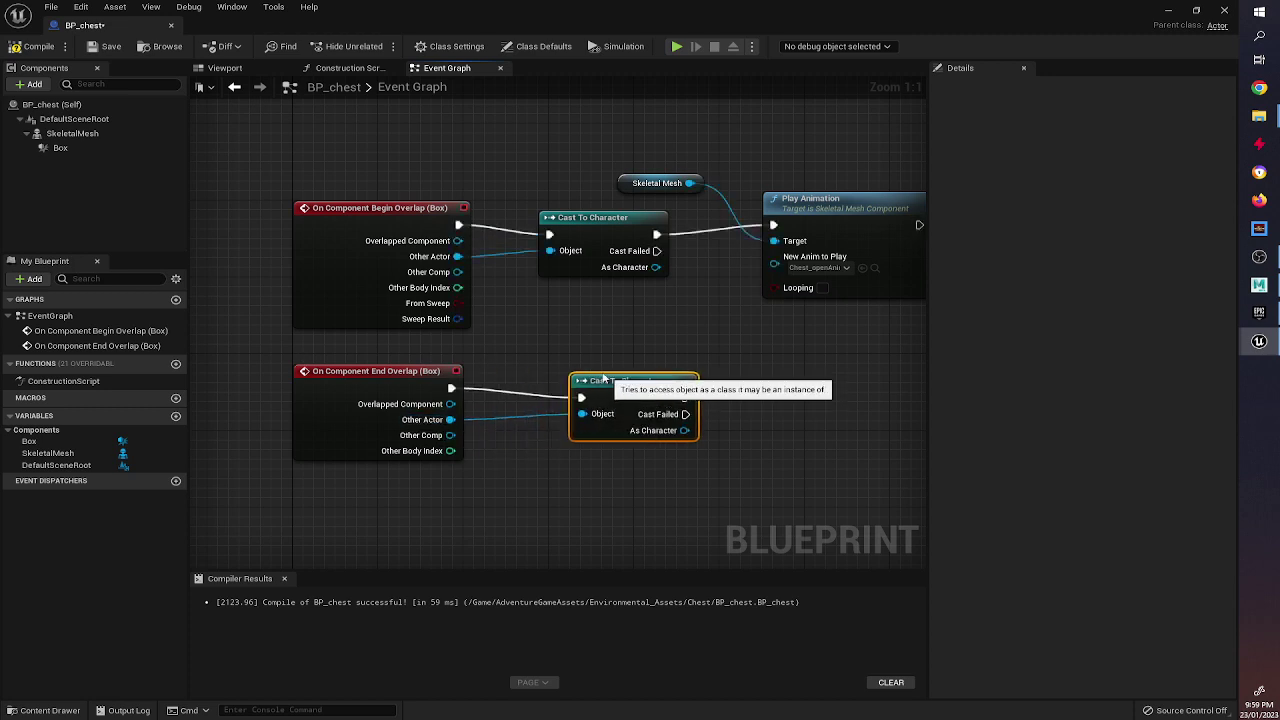
Step: Duplicate the Play Animation node for the End Overlap chain, connecting it to the second cast and the shared Skeletal Mesh reference
right_click_drag(871, 285, 701, 279)
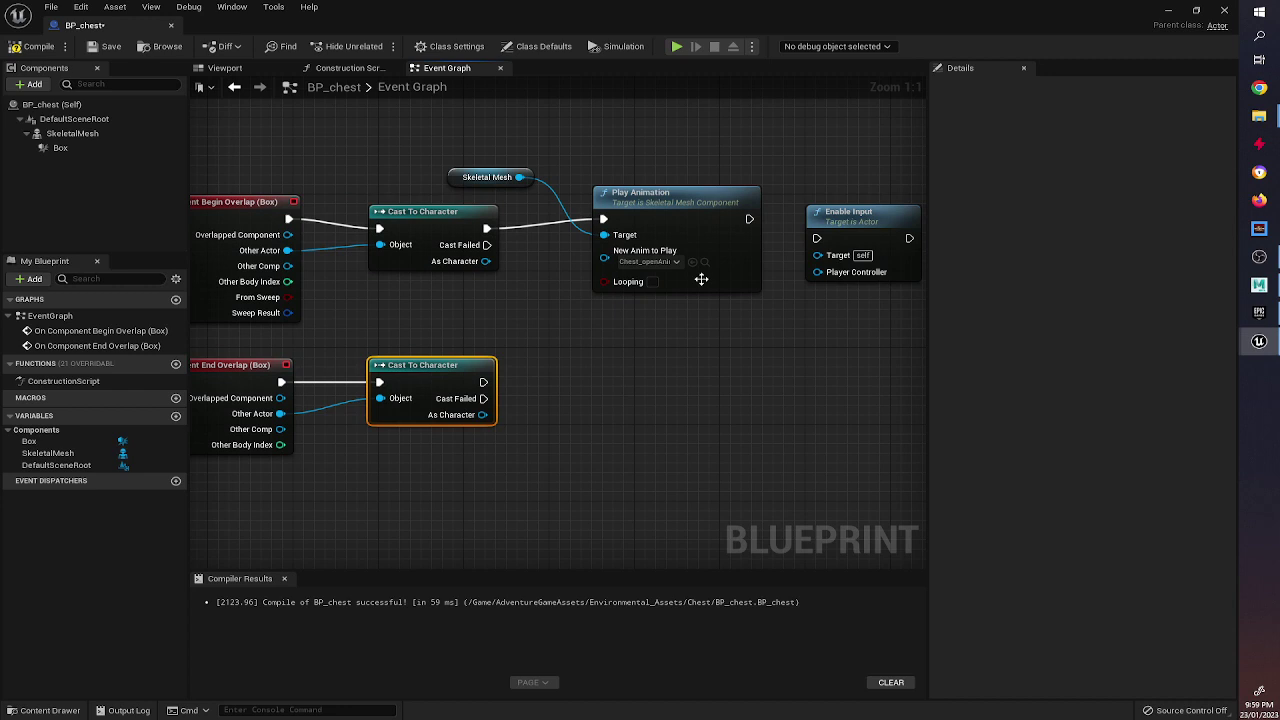
left_click_drag(455, 179, 468, 311)
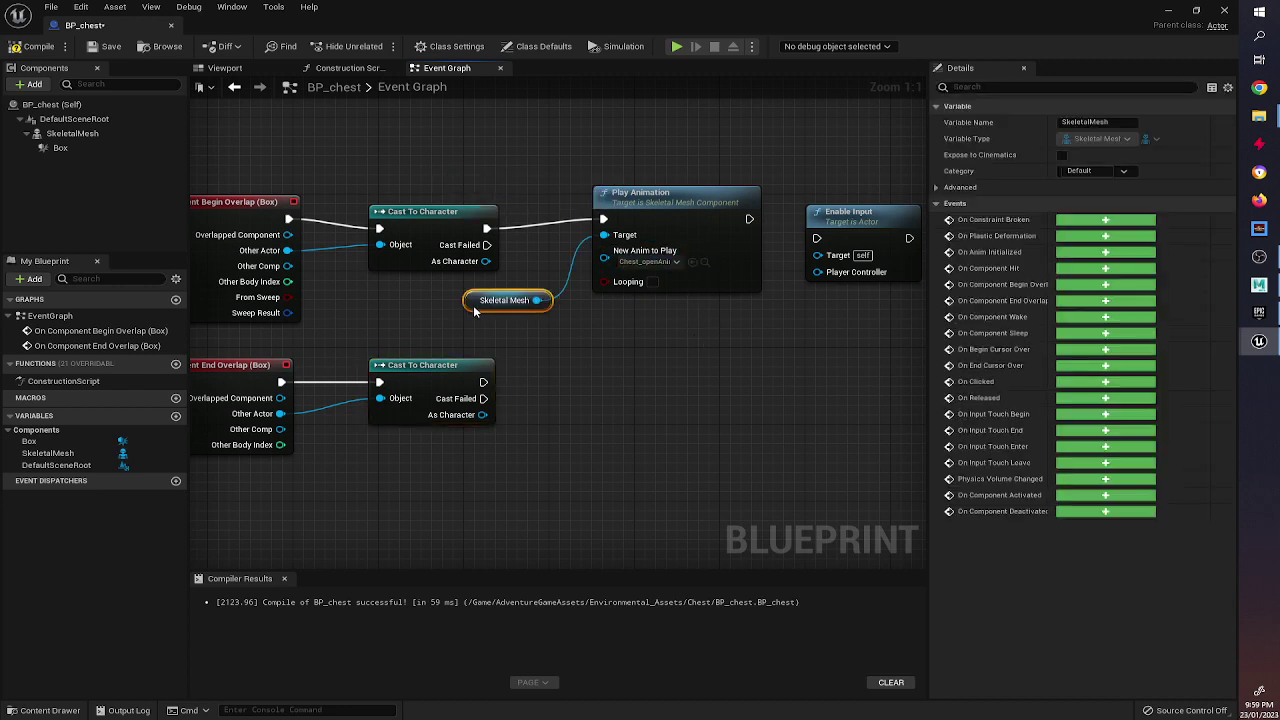
left_click(644, 226)
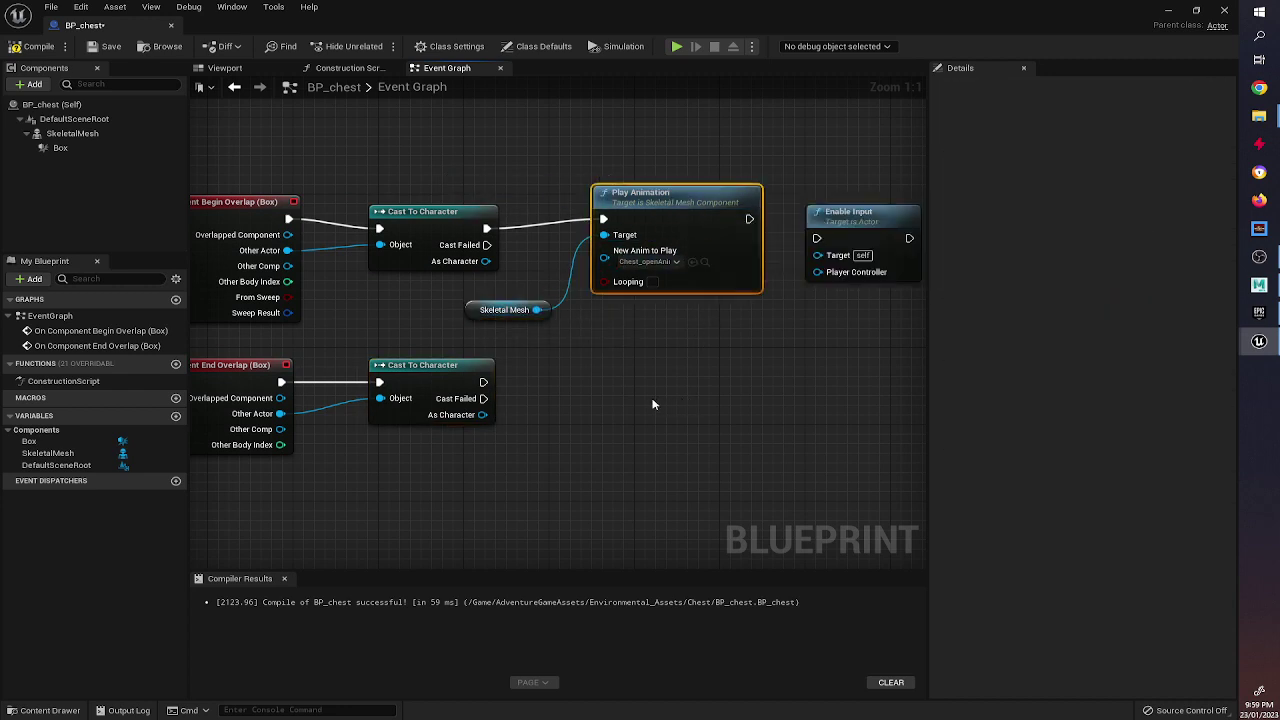
key("ctrl+c")
key("ctrl+v")
left_click_drag(537, 311, 486, 382)
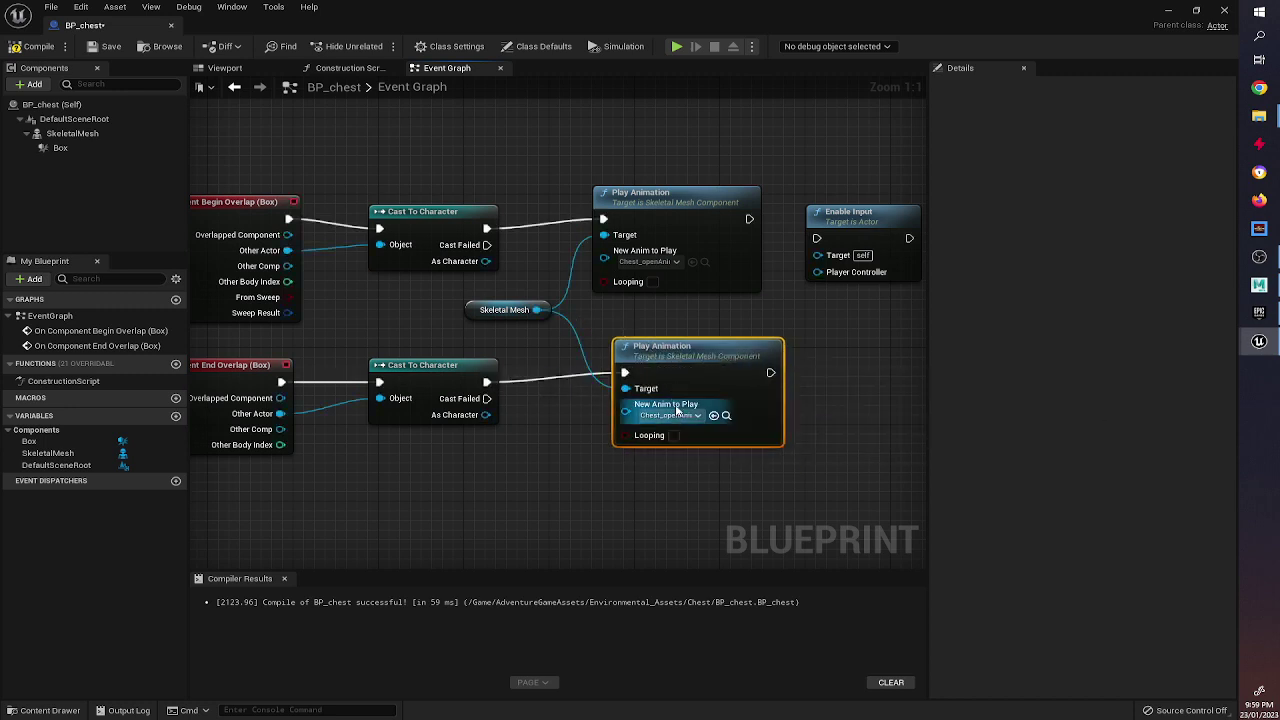
Step: Set the second Play Animation node's New Anim to Play to Chest_CloseAnim and compile the Blueprint
left_click(668, 415)
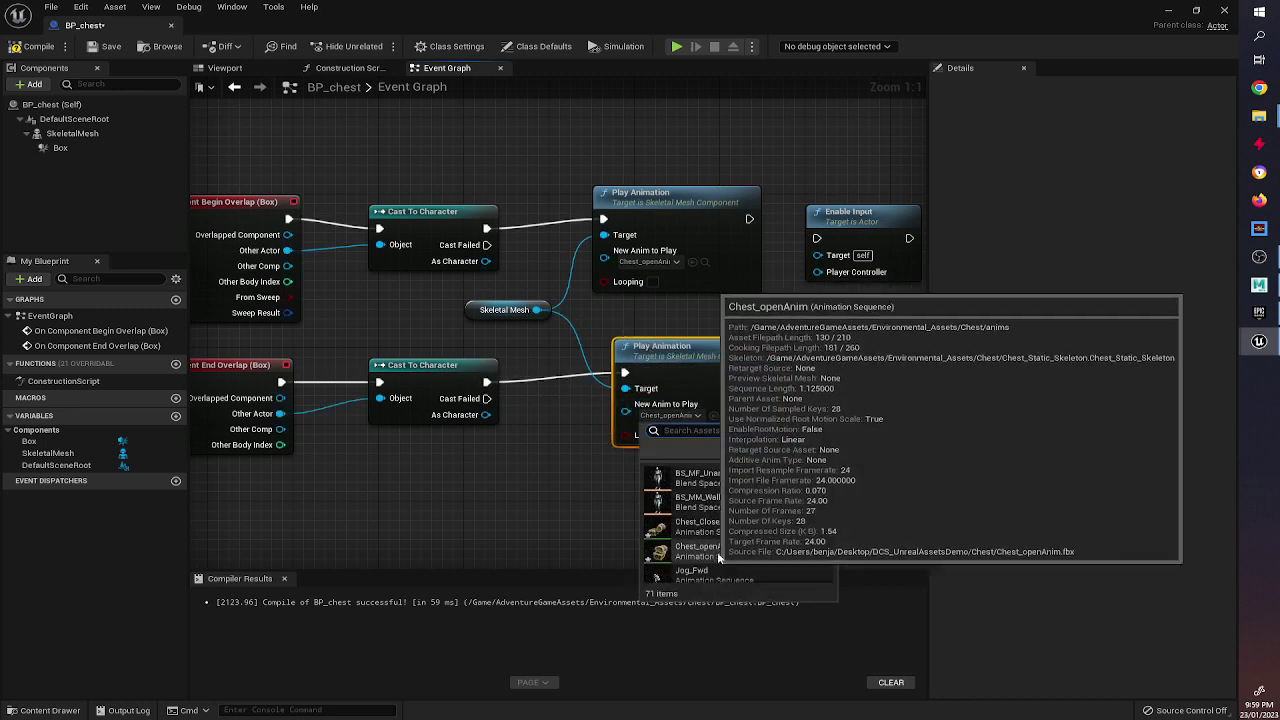
left_click(702, 526)
left_click(40, 47)
right_click_drag(403, 280, 458, 266)
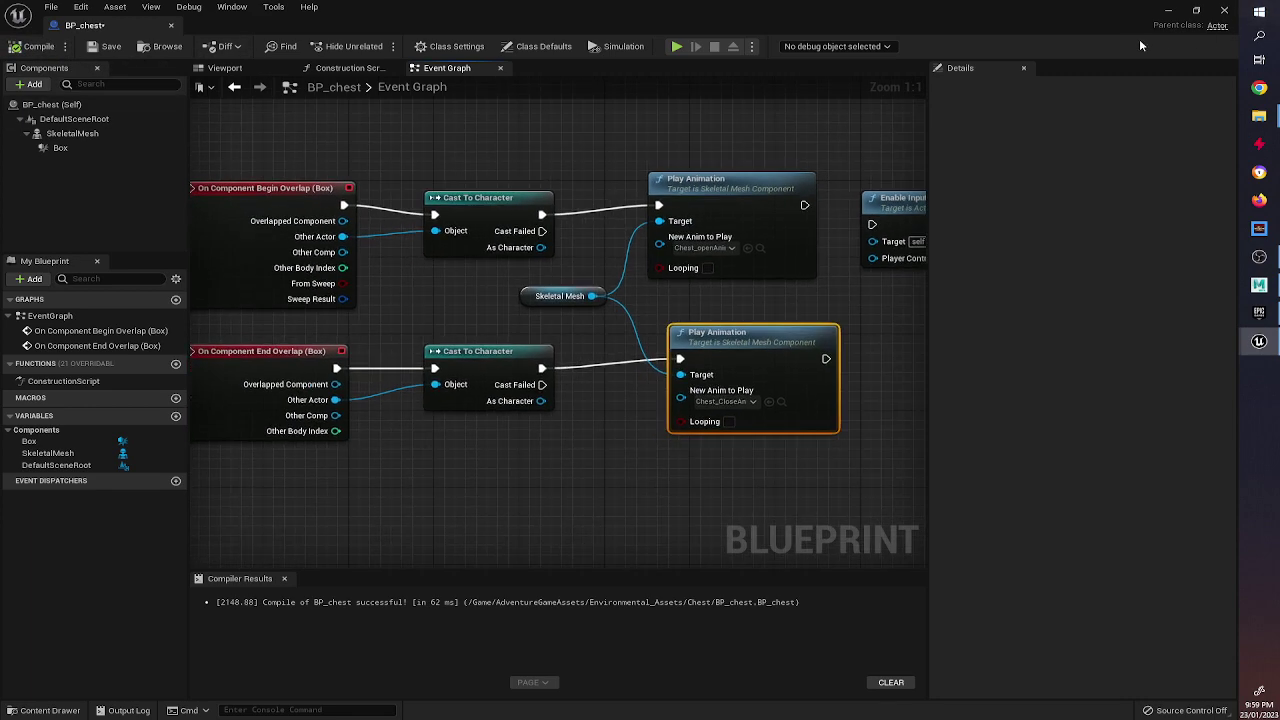
Step: Return to the level editor and place a BP_chest actor on the level floor
left_click(1171, 9)
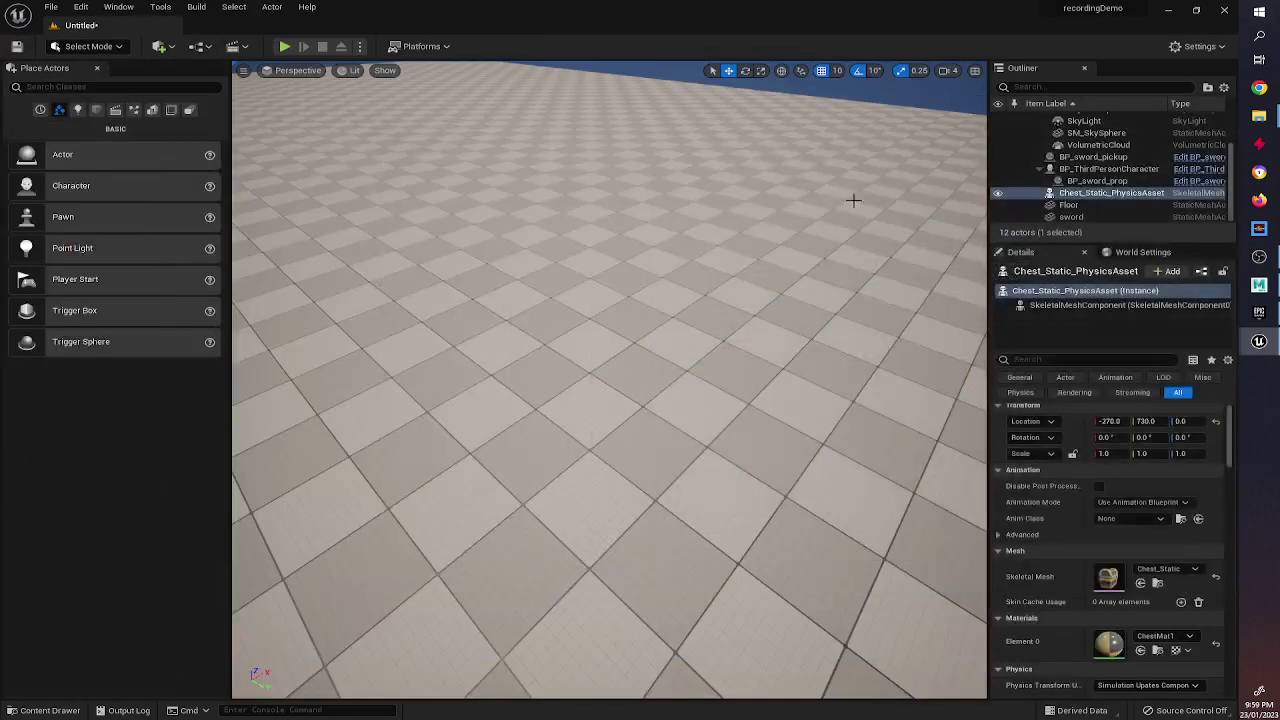
left_click(48, 710)
left_click_drag(380, 595, 515, 410)
Step: Play the level and run the character in and out of the chest's trigger box to test its open and close animations
left_click(284, 46)
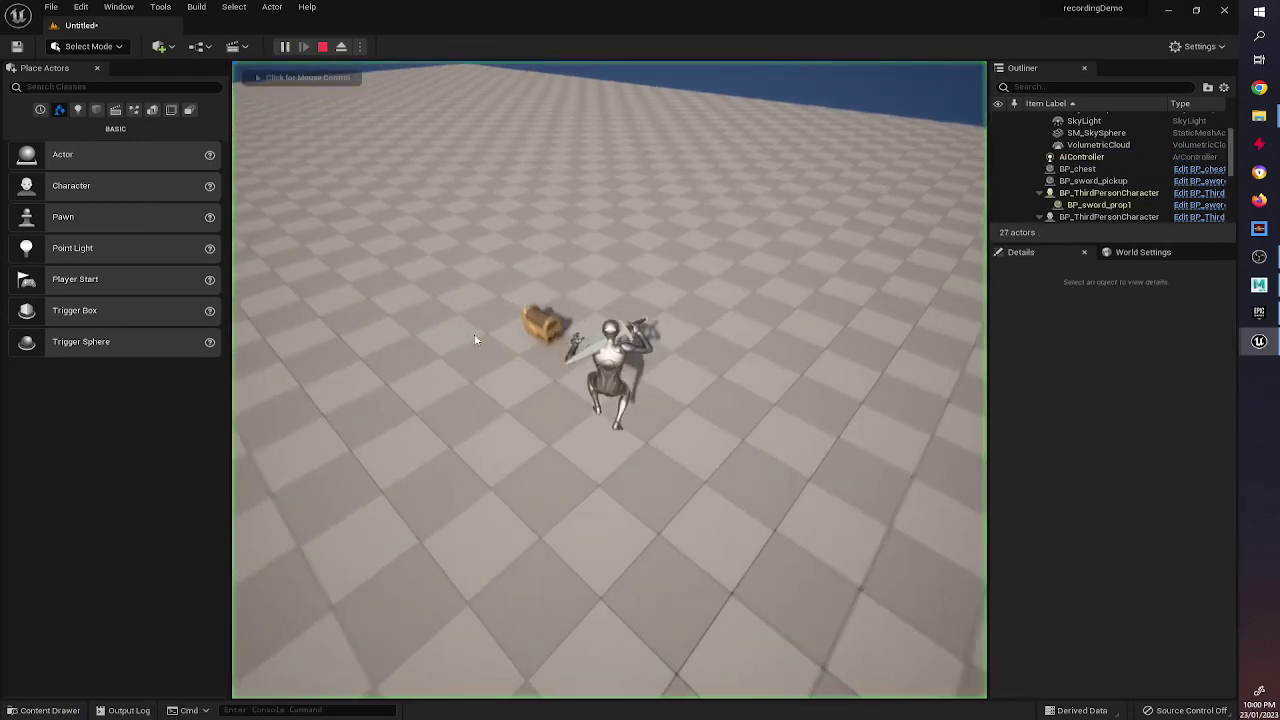
key("w")
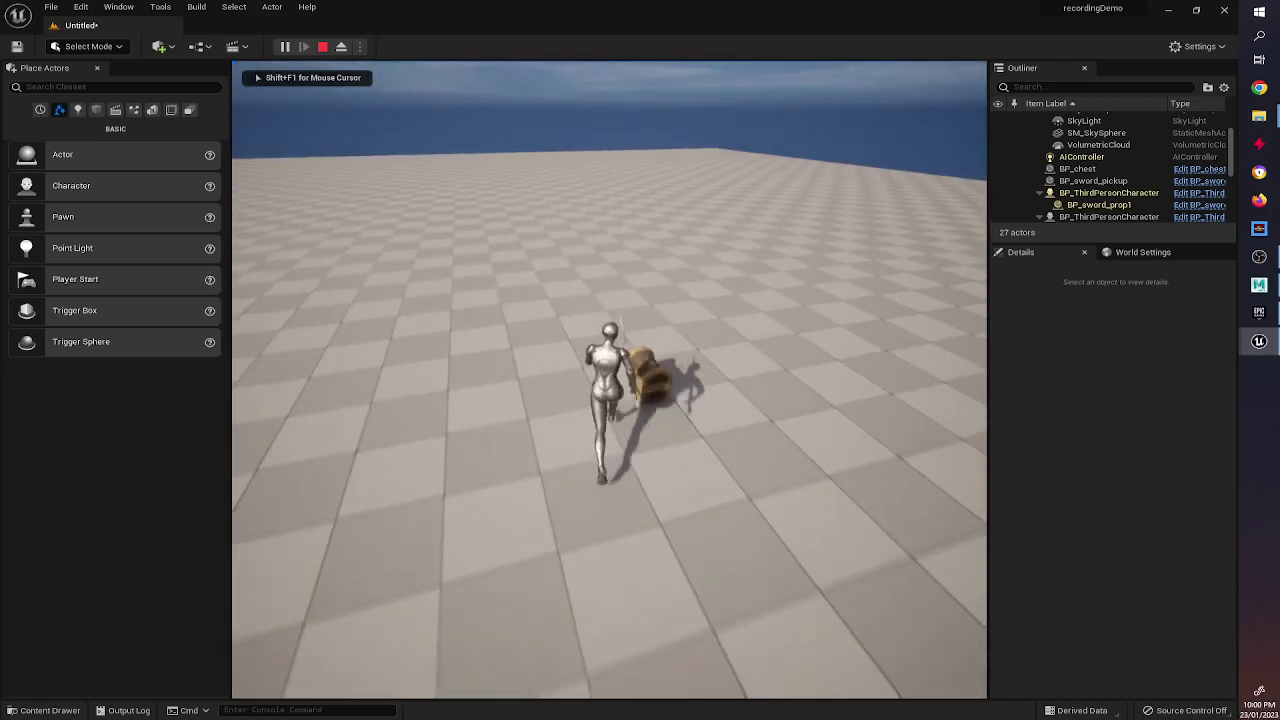
key("s")
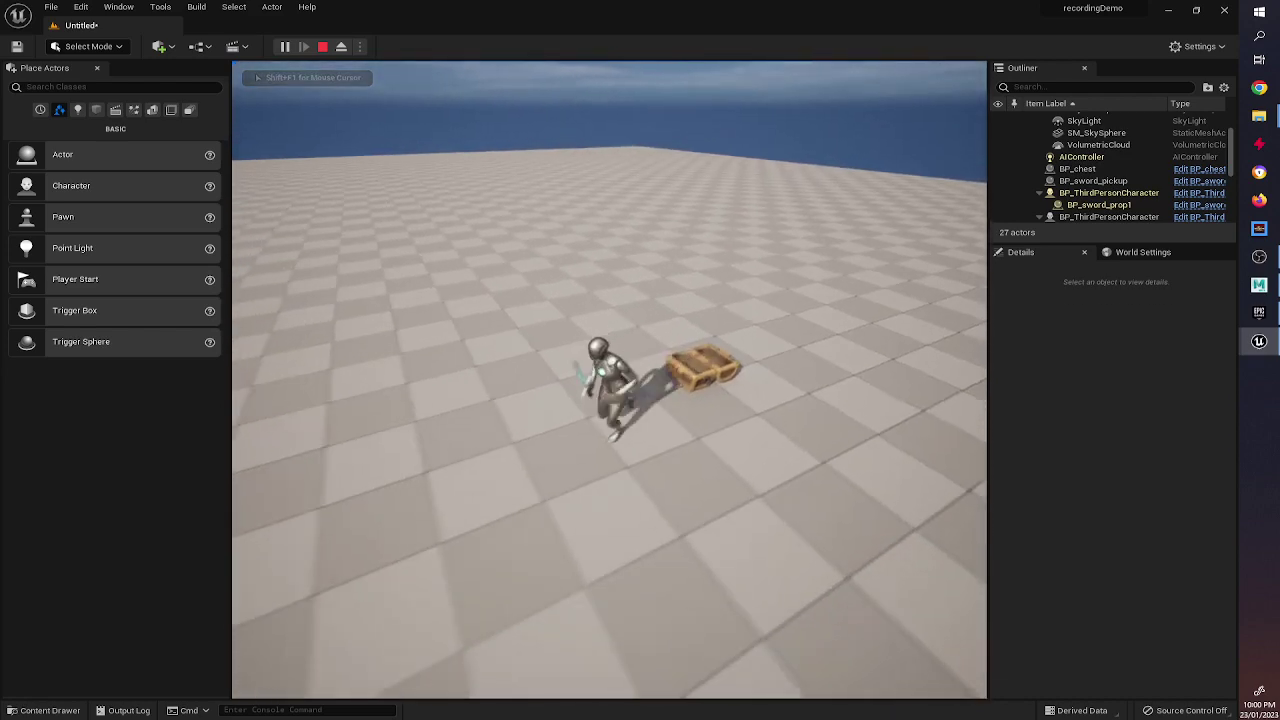
key("a")
key("d")
key("w")
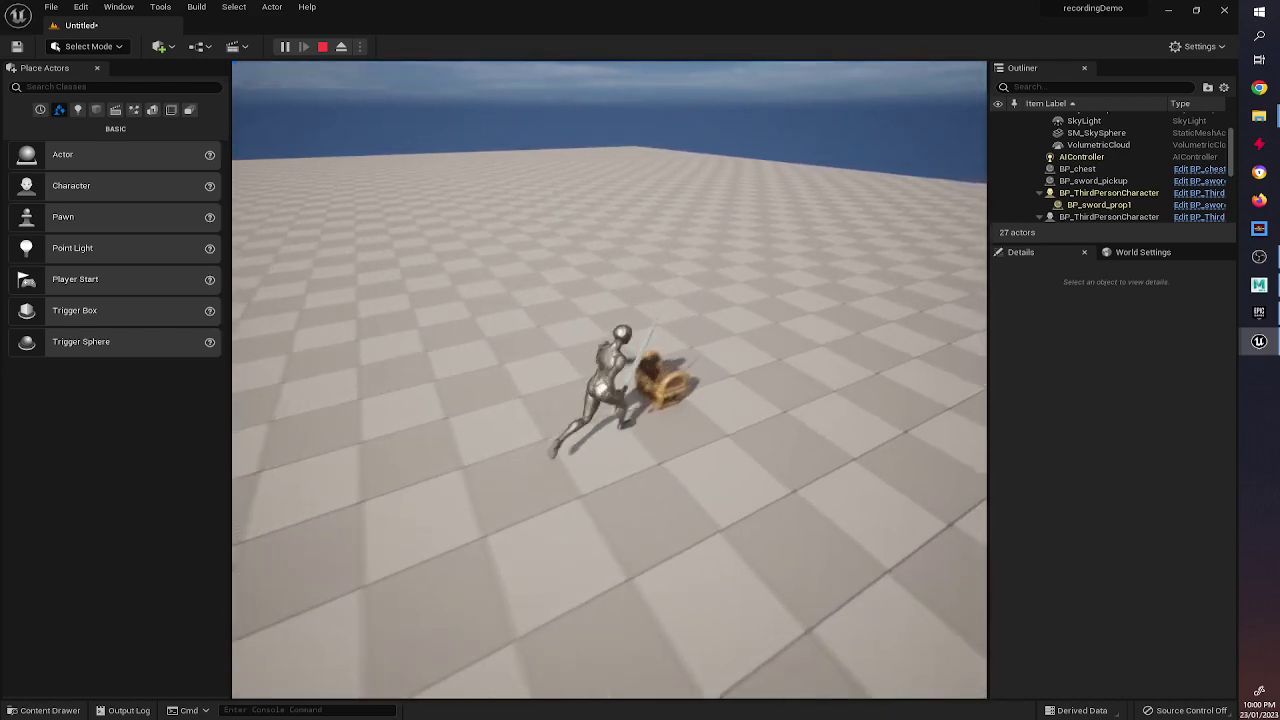
key("a")
key("s")
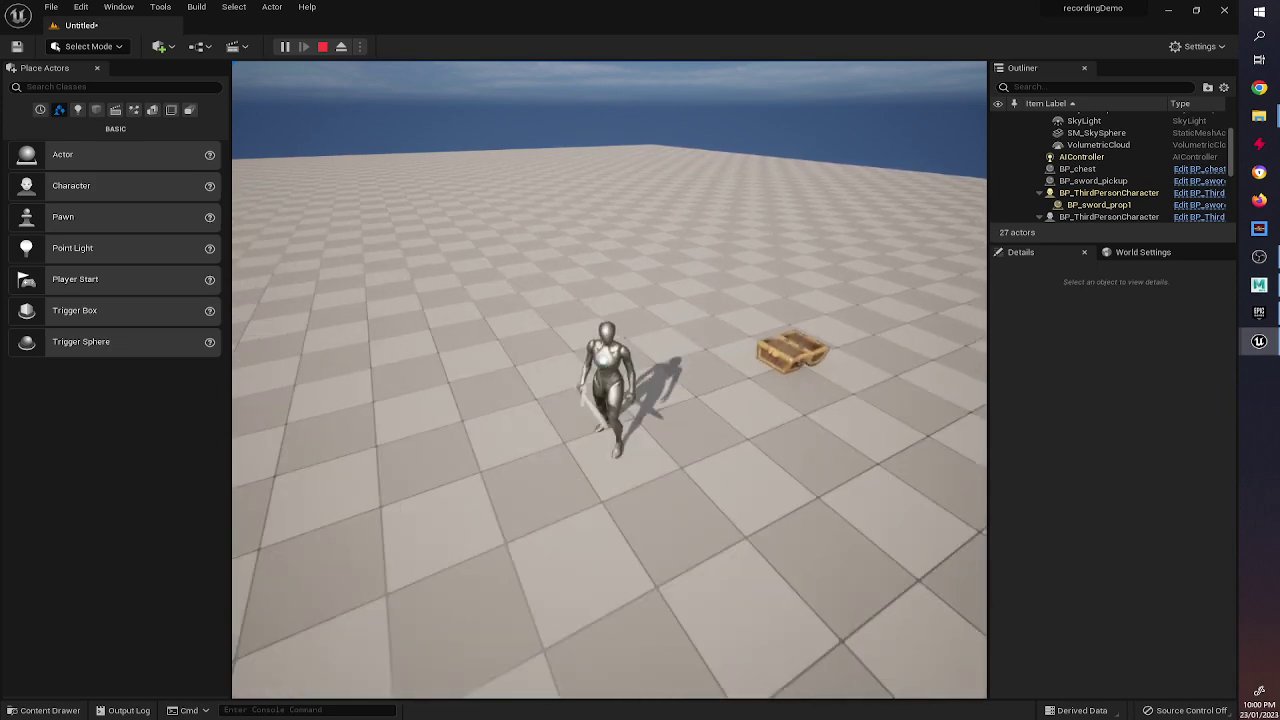
Step: Run the character repeatedly into and out of the chest's trigger area to recheck both animations, and end the play session
key("d")
key("w")
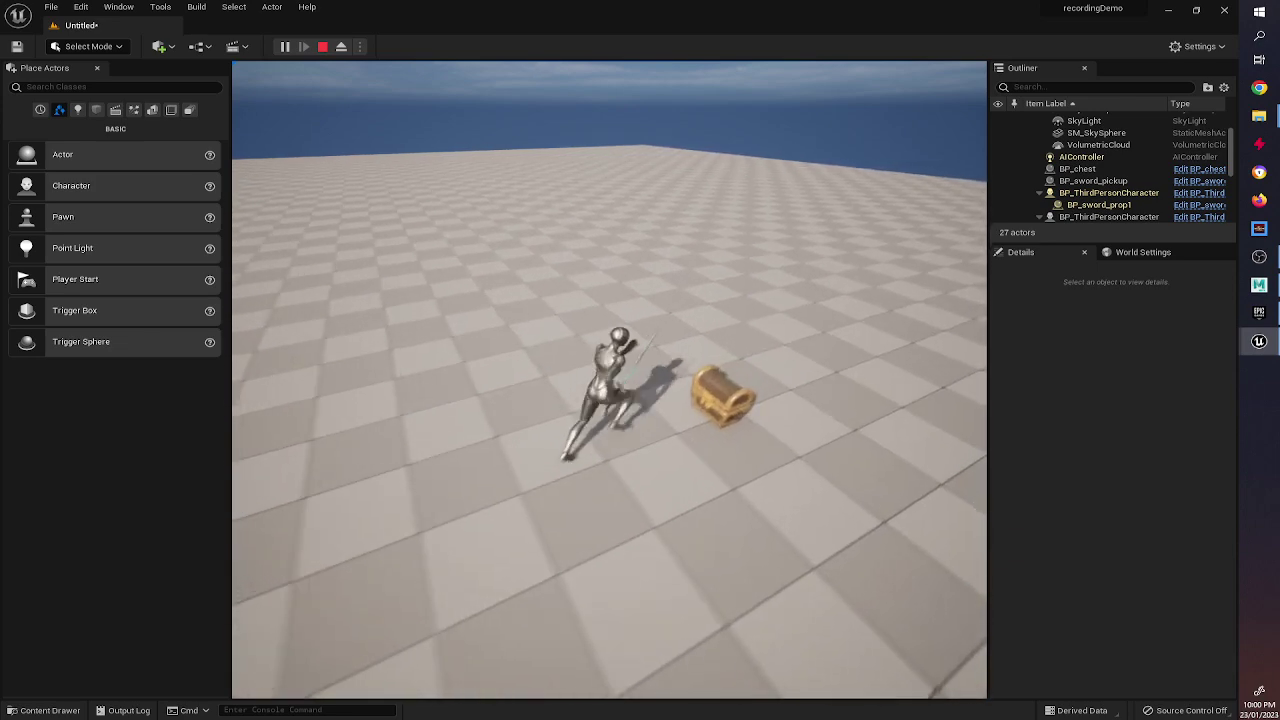
key("a")
key("a")
key("s")
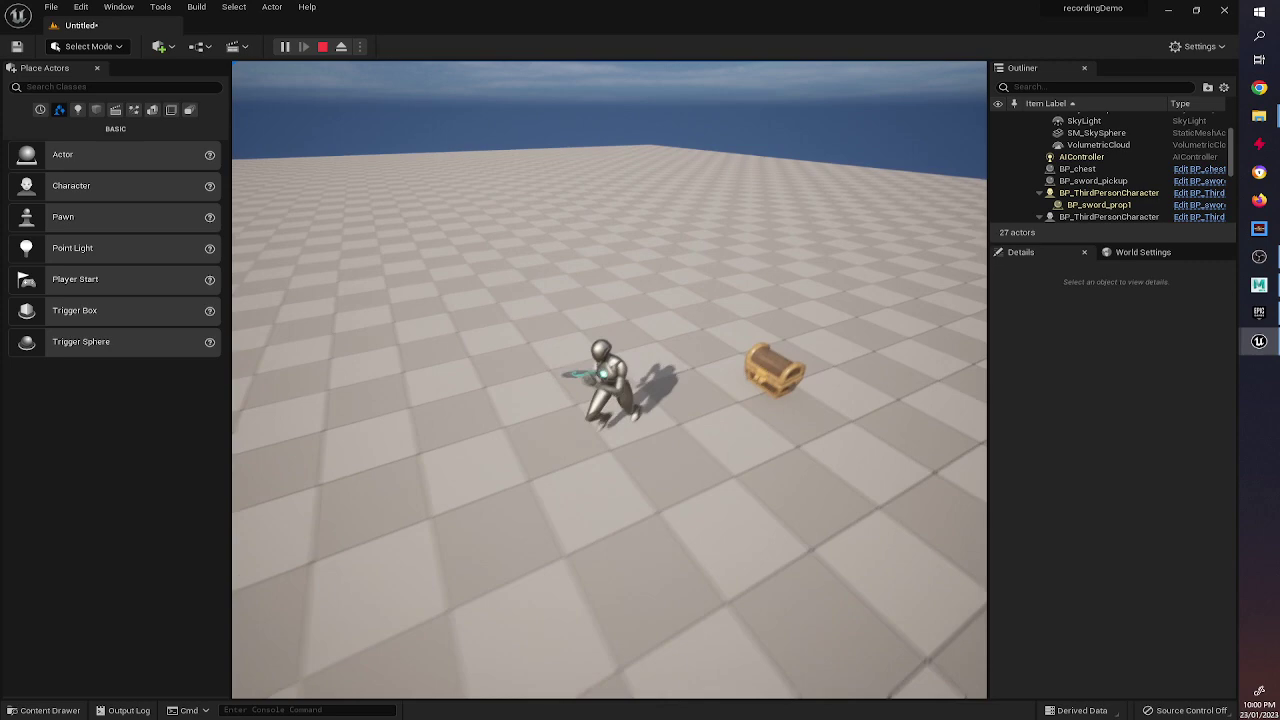
key("d")
key("w")
key("a")
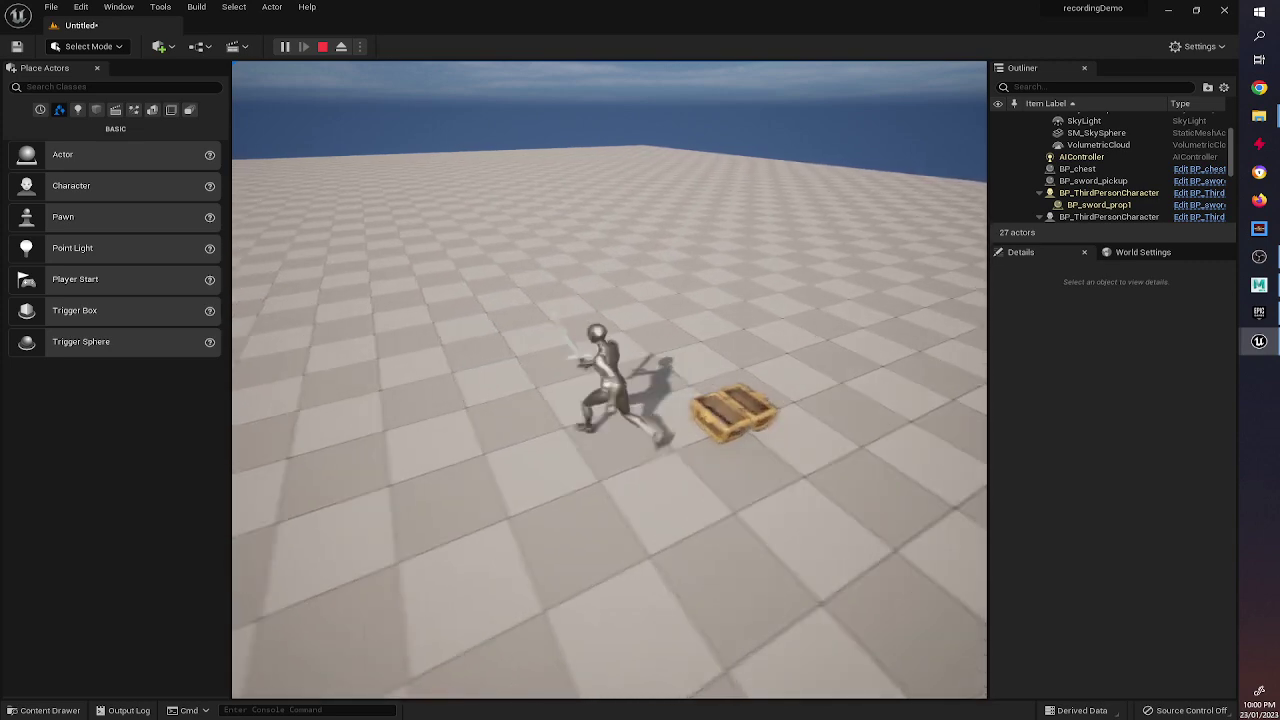
key("s")
key("d")
key("d")
key("w")
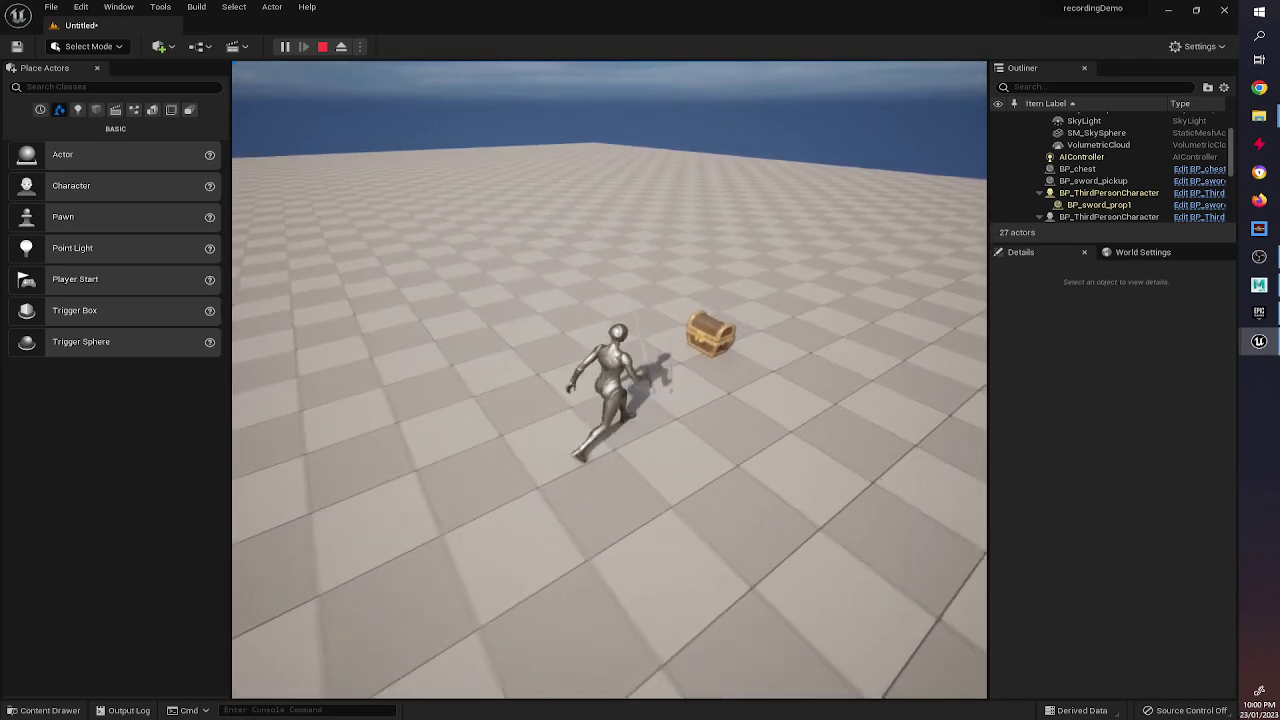
key("a")
key("s")
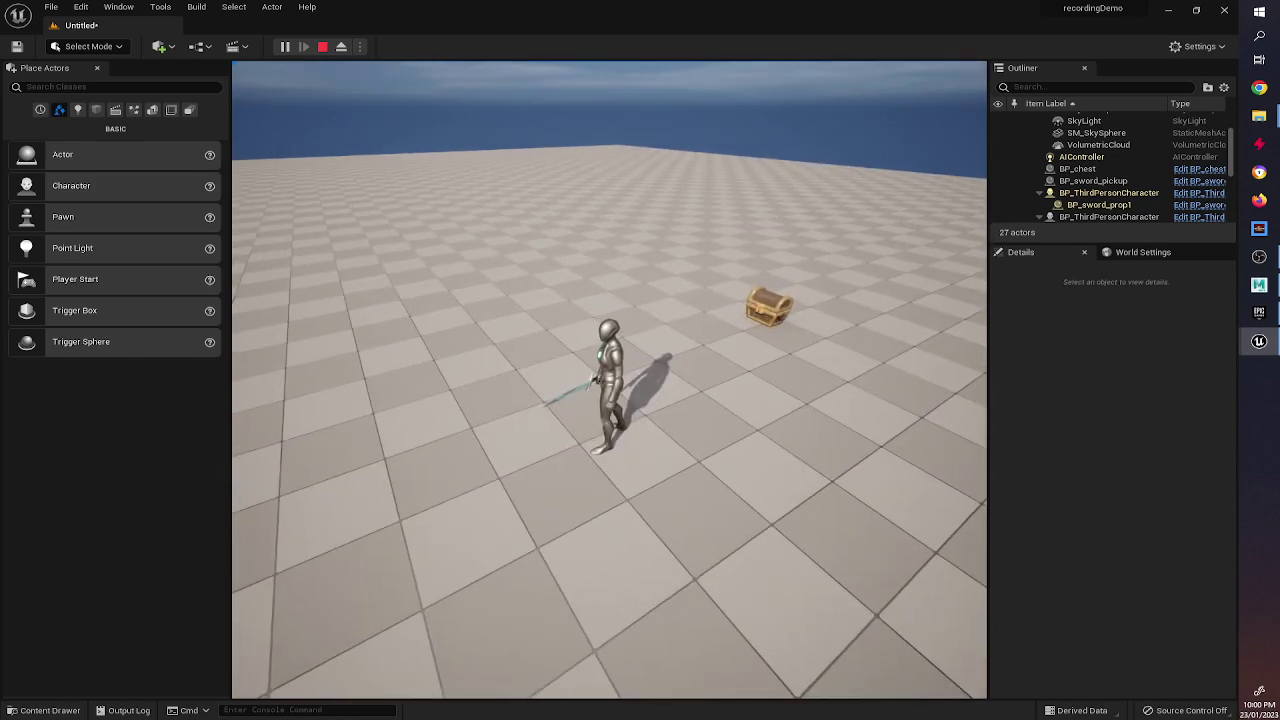
key("Escape")
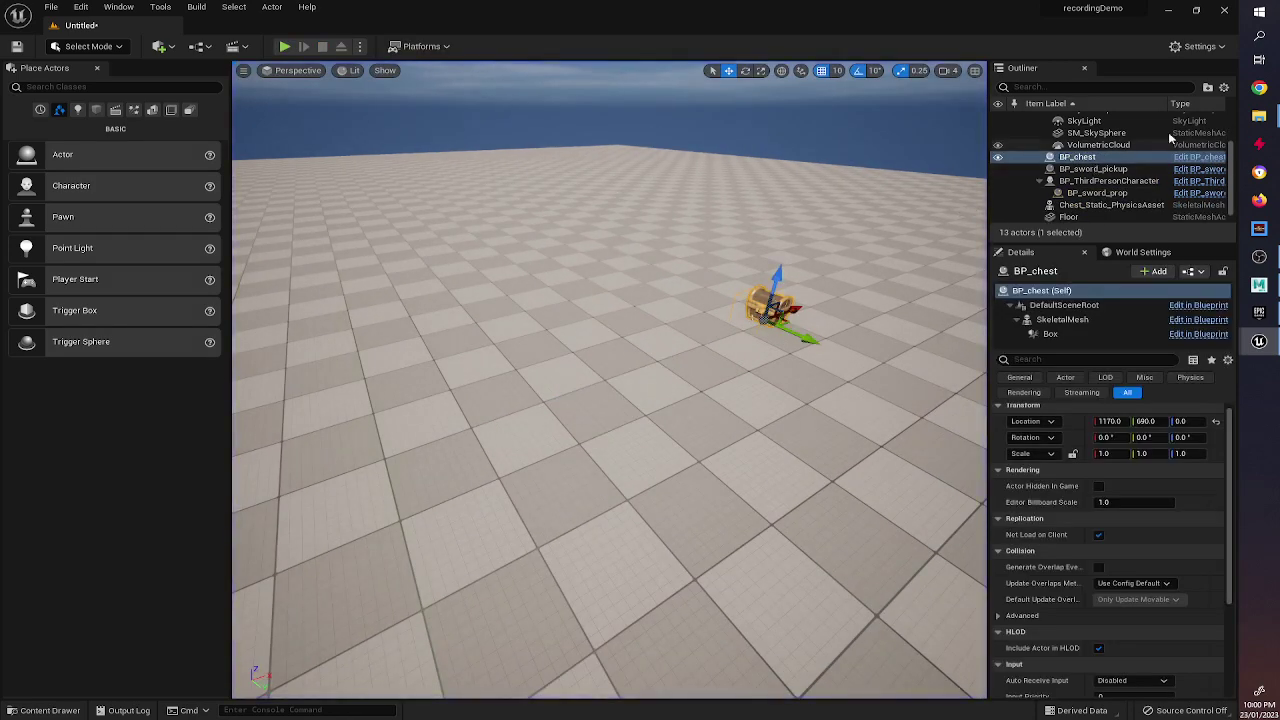
Step: Open the BP_chest Blueprint, move the Play Animation nodes aside, and connect Enable Input to the Begin Overlap chain's Cast To Character
left_click(1195, 158)
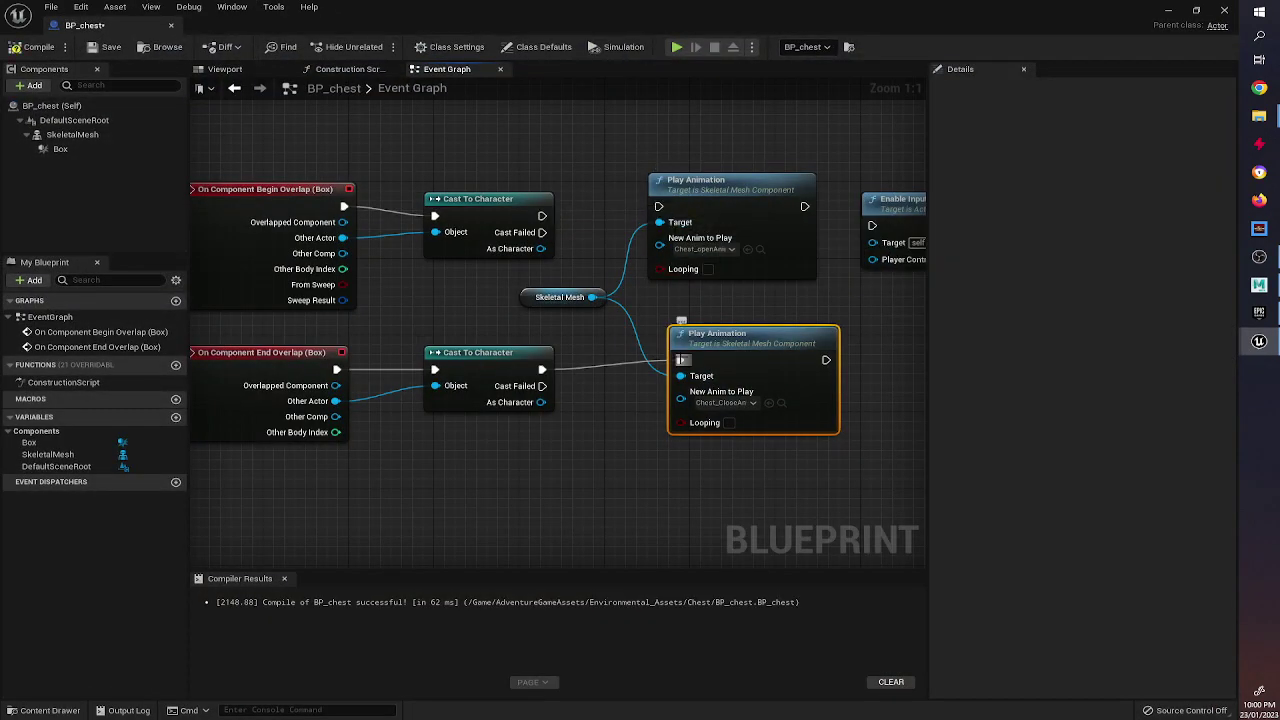
left_click_drag(594, 147, 795, 472)
left_click_drag(772, 190, 515, 504)
left_click_drag(877, 168, 705, 168)
left_click_drag(542, 175, 702, 185)
Step: Add a Disable Input node executed from the End Overlap chain's Cast To Character
left_click_drag(548, 329, 681, 325)
type("disa")
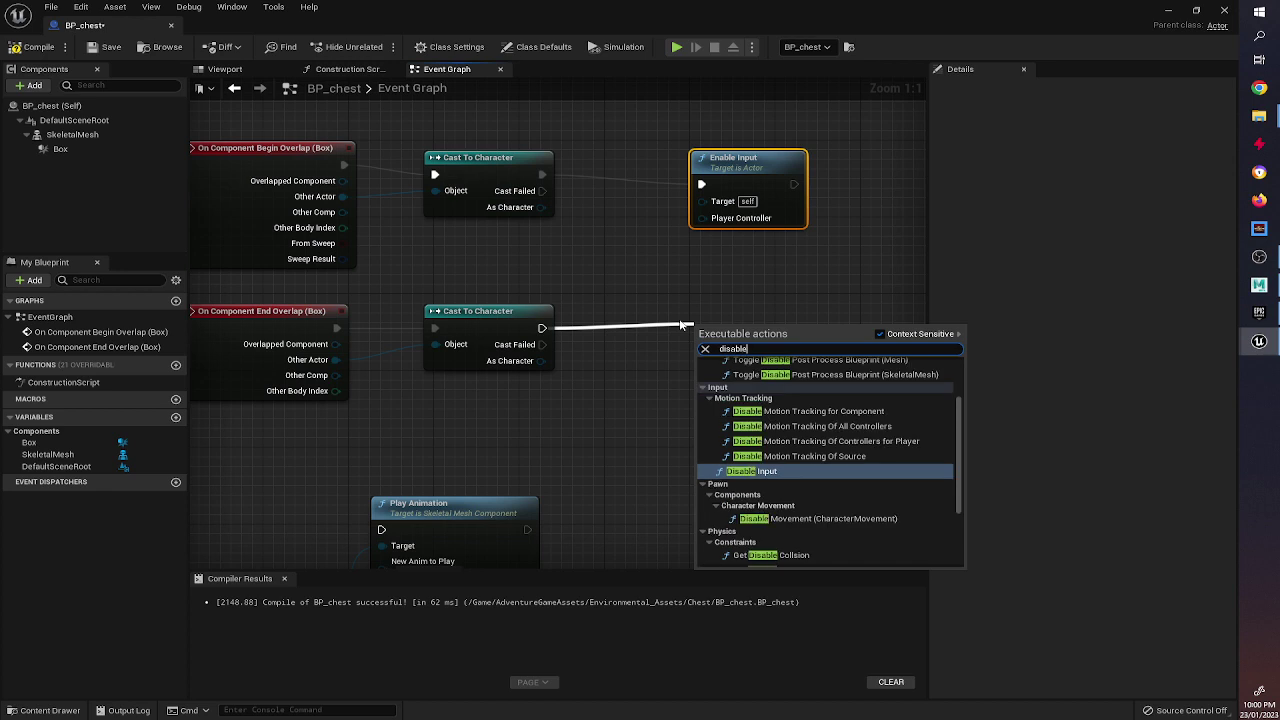
type("ble")
left_click(789, 471)
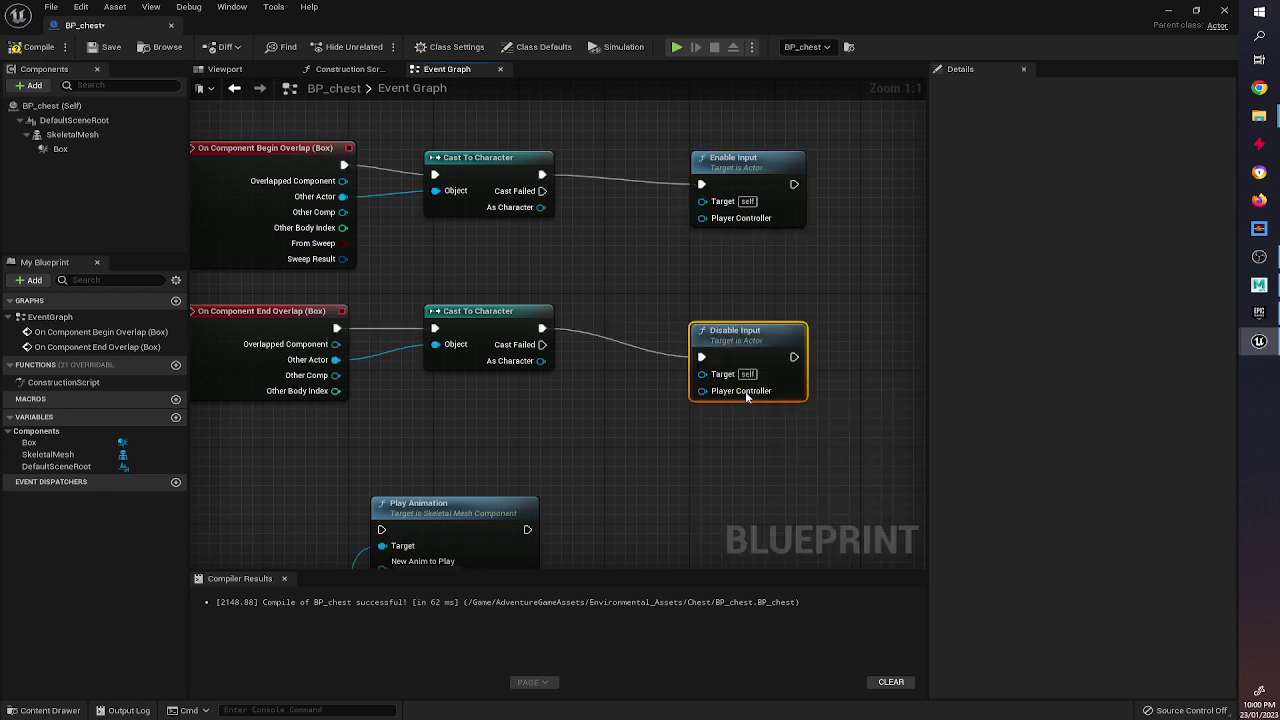
Step: Add a Get Player Controller node and connect its Return Value to the Player Controller inputs of both Enable Input and Disable Input
left_click_drag(704, 392, 577, 280)
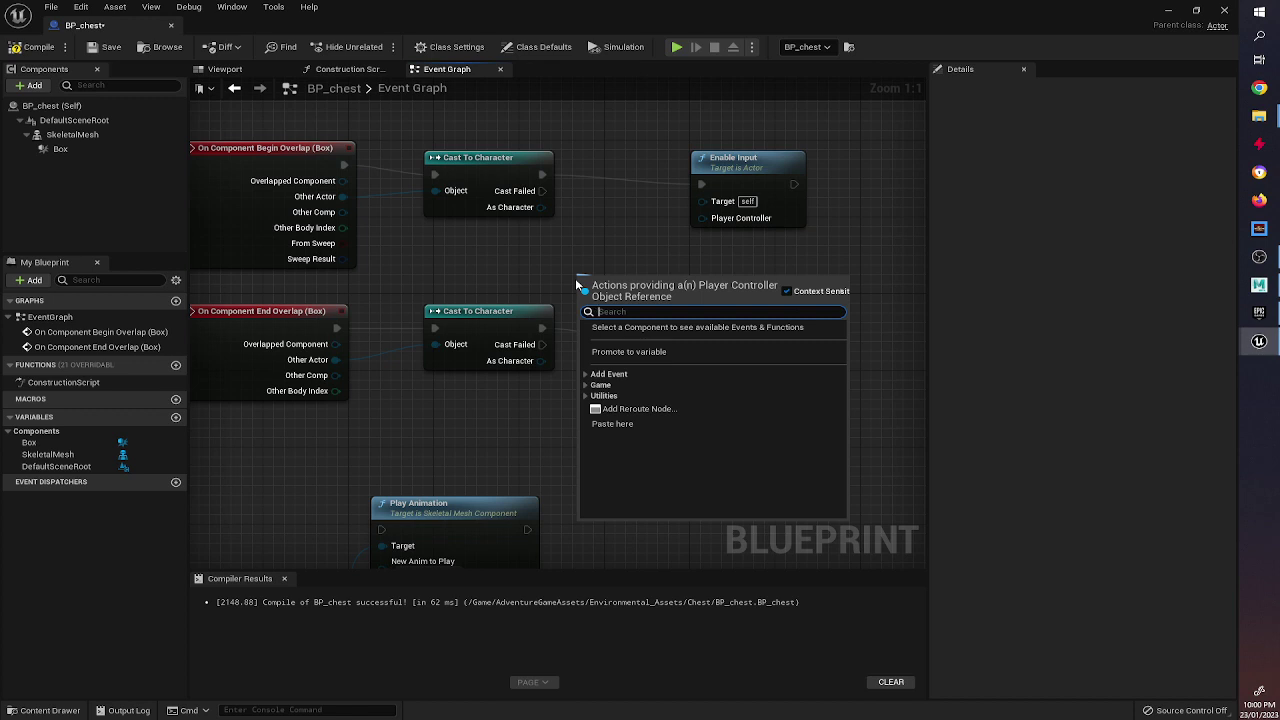
type("playe")
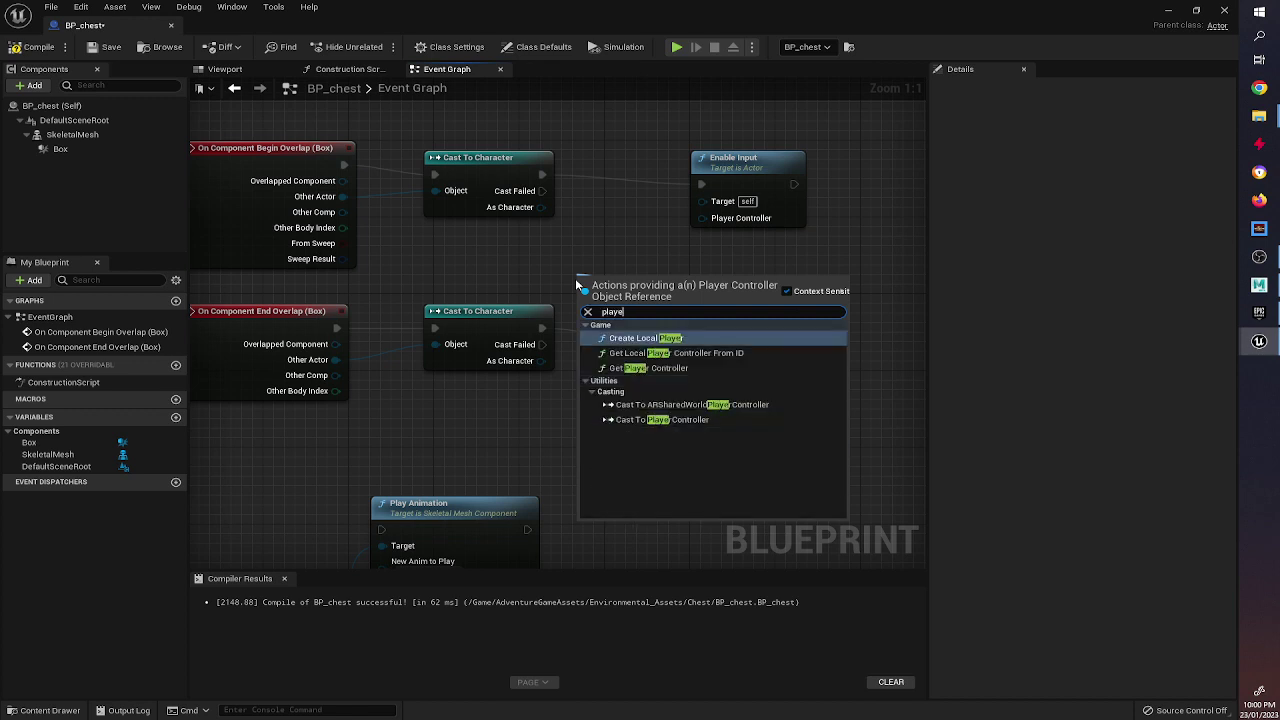
left_click(652, 368)
left_click_drag(723, 299, 716, 222)
left_click_drag(642, 283, 525, 246)
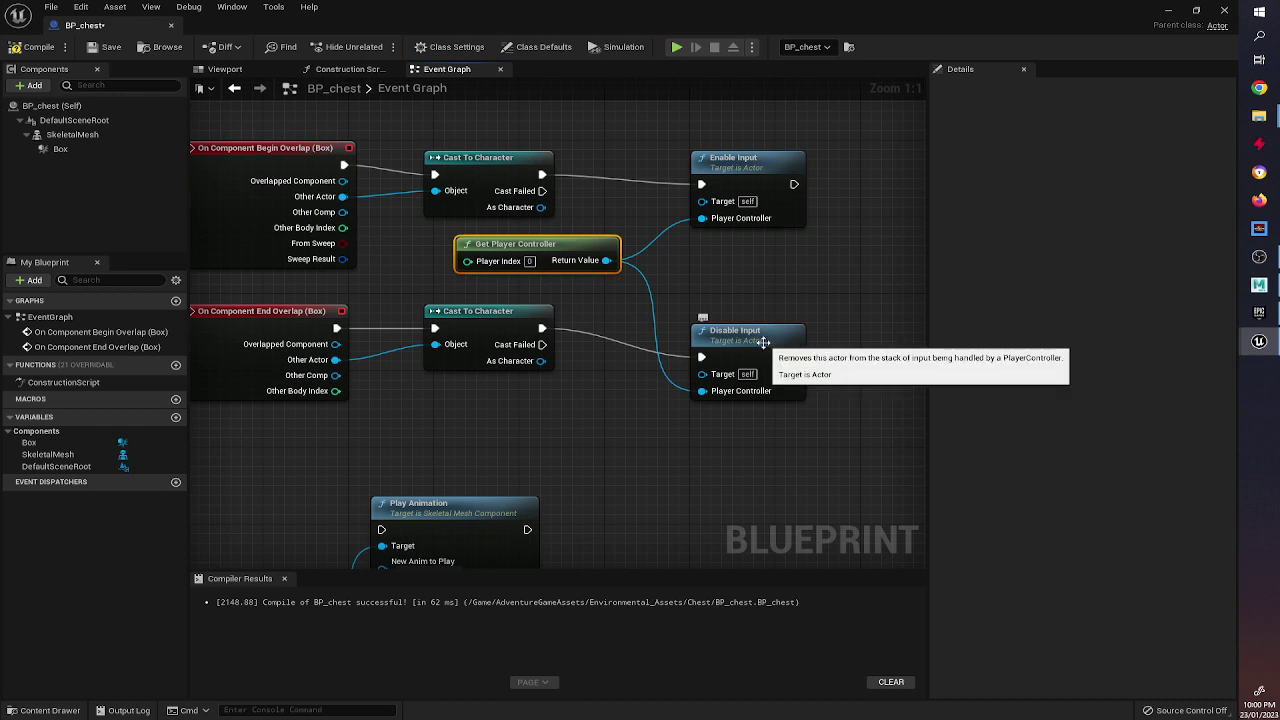
left_click_drag(705, 369, 705, 359)
Step: Add an E keyboard event beside the detached Play Animation nodes
right_click_drag(395, 467, 645, 343)
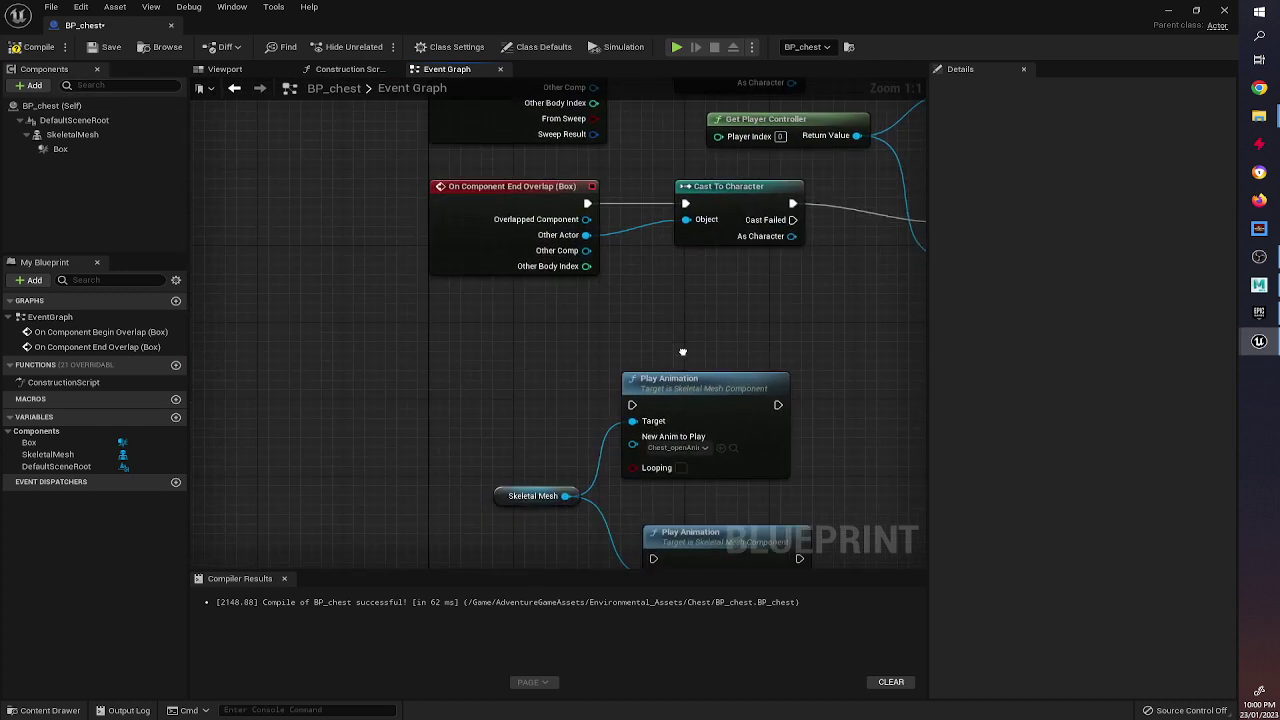
right_click(439, 412)
type("e key")
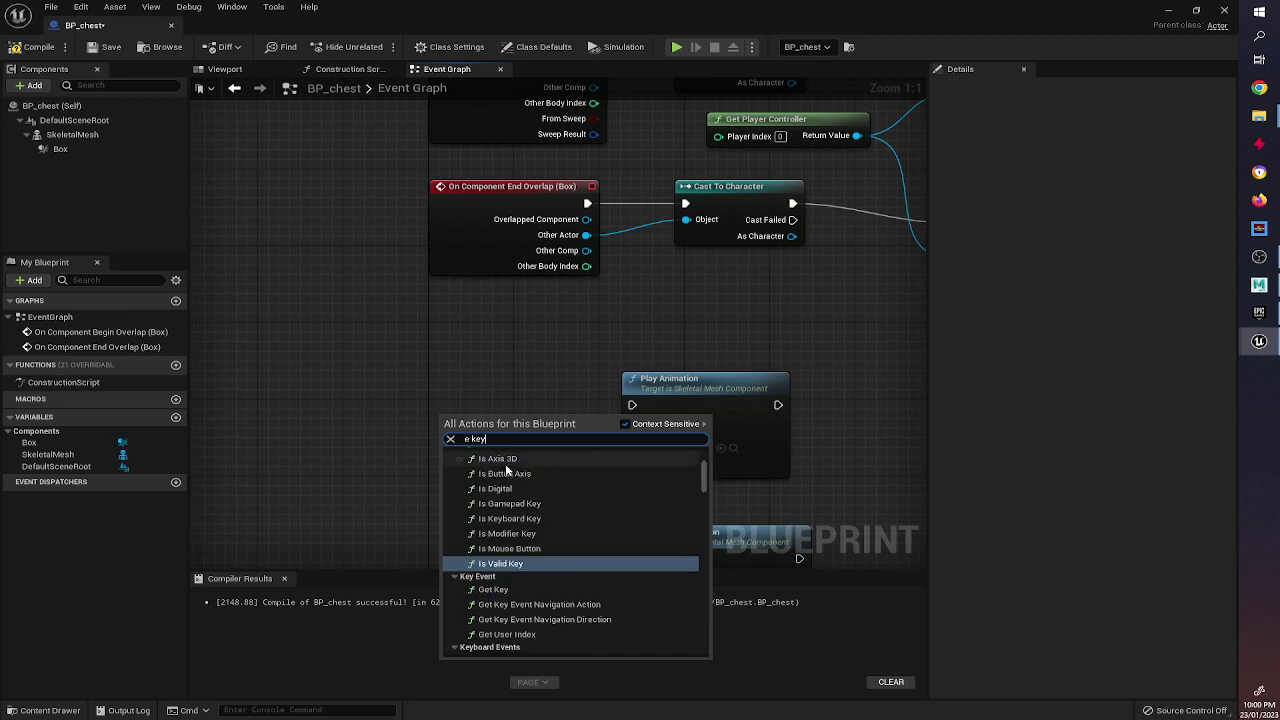
scroll(507, 470, "down", 8)
scroll(527, 490, "up", 2)
scroll(496, 560, "down", 2)
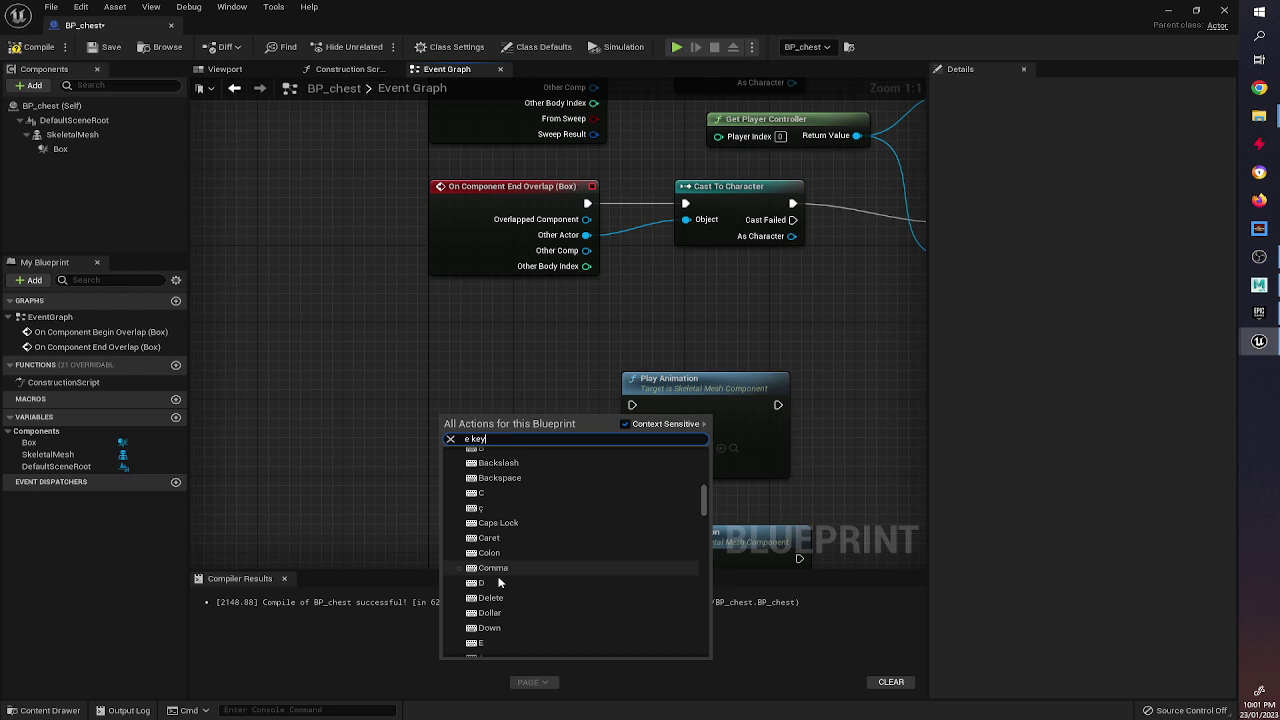
left_click(490, 600)
Step: Add a Flip Flop node to the E event's Pressed output, with A running the open animation and B the close animation
left_click_drag(484, 415, 408, 410)
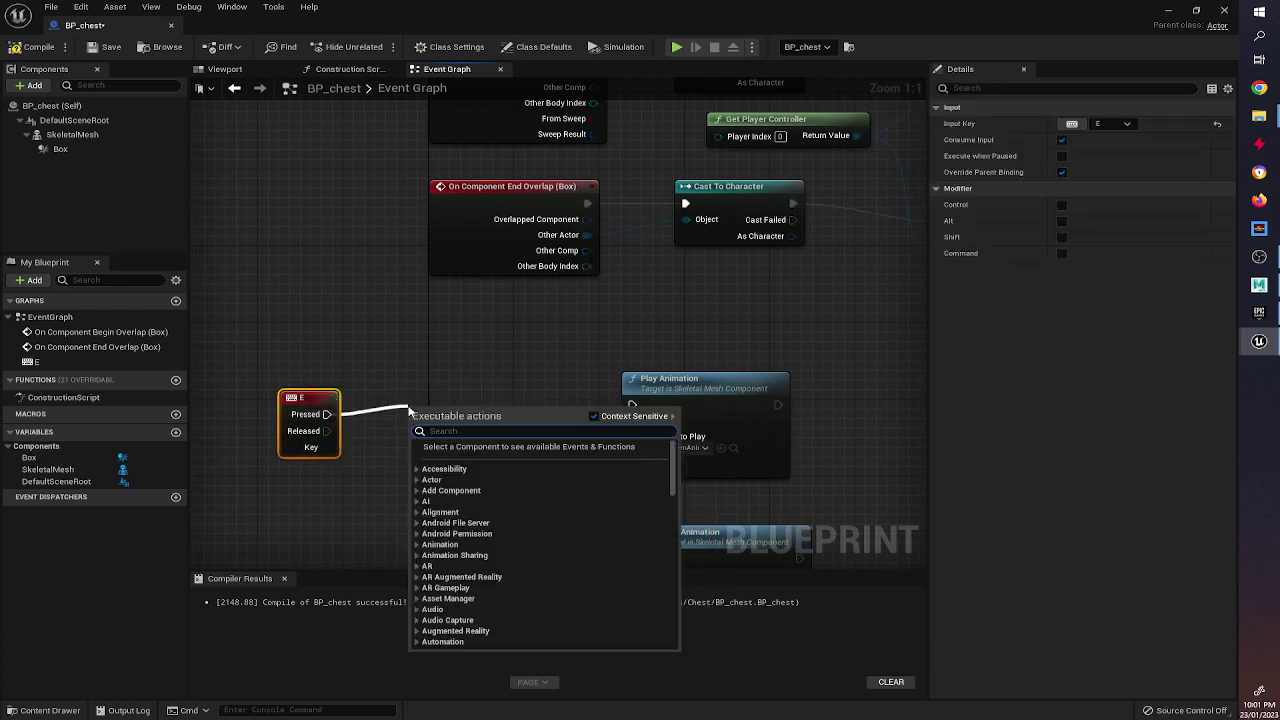
type("flip")
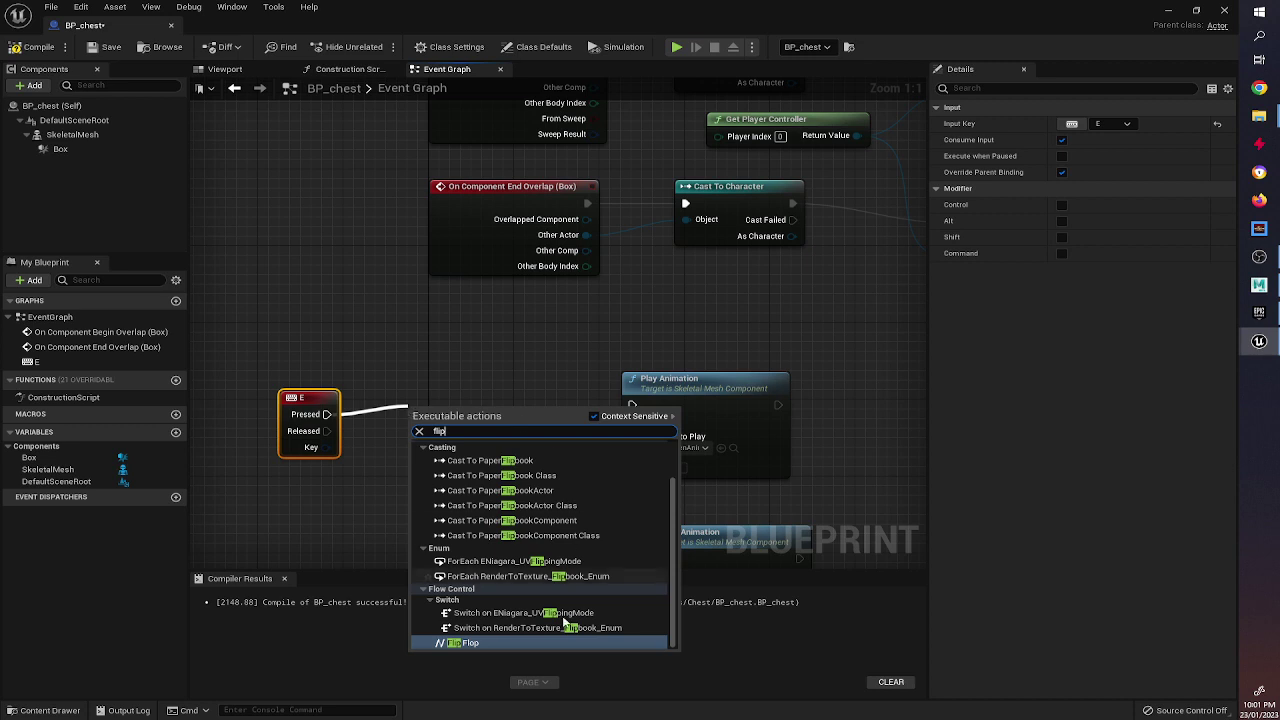
left_click(465, 643)
left_click_drag(470, 437, 631, 406)
right_click_drag(475, 459, 463, 383)
left_click_drag(457, 375, 641, 483)
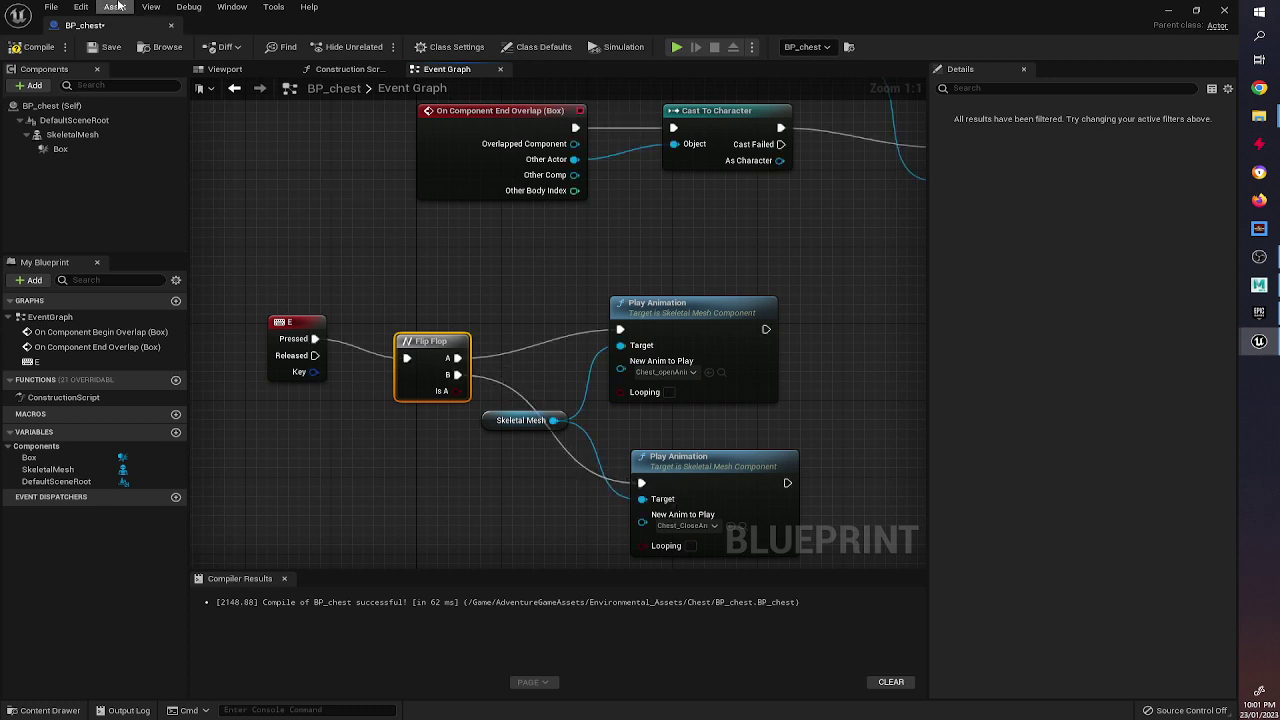
Step: Return to the level editor, play the level, and run up to the chest to toggle it with the E interaction
left_click(1172, 9)
left_click(283, 46)
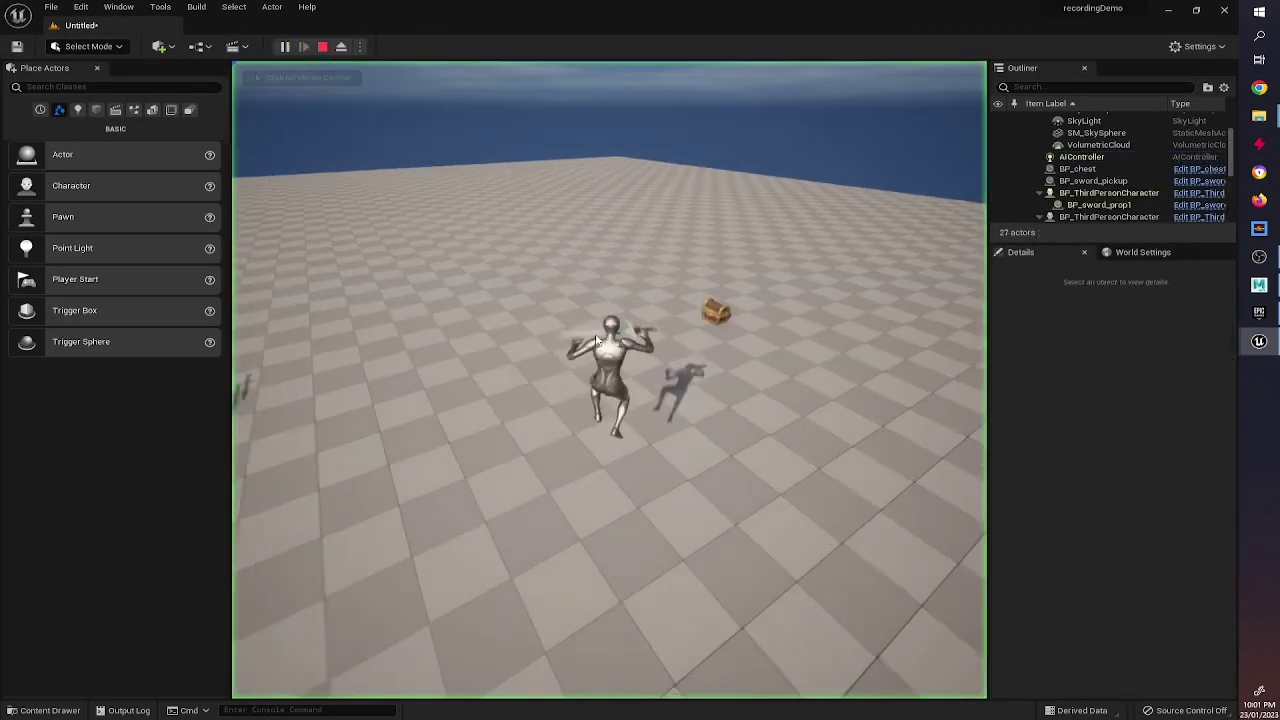
key("w")
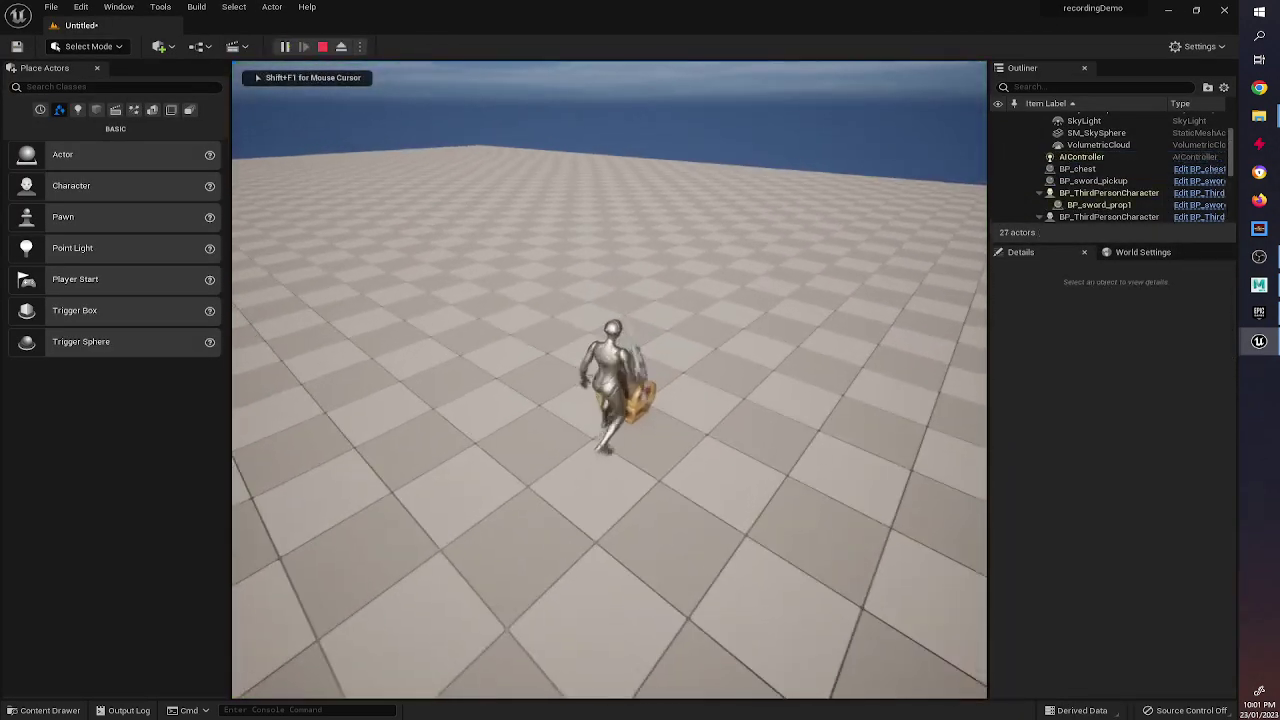
key("e")
key("e")
Step: Move the character around the chest, inside and outside its trigger area, to test when the E interaction opens and closes it
key("a")
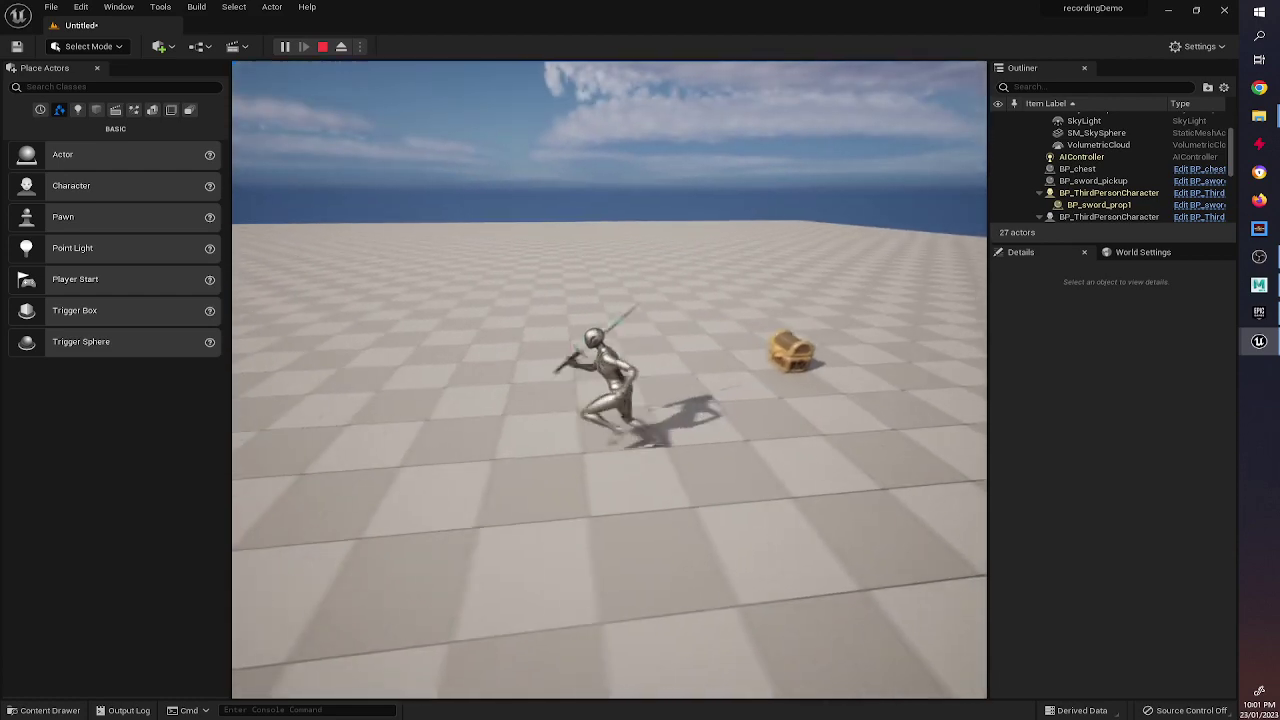
key("w")
key("d")
key("e")
key("s")
key("w")
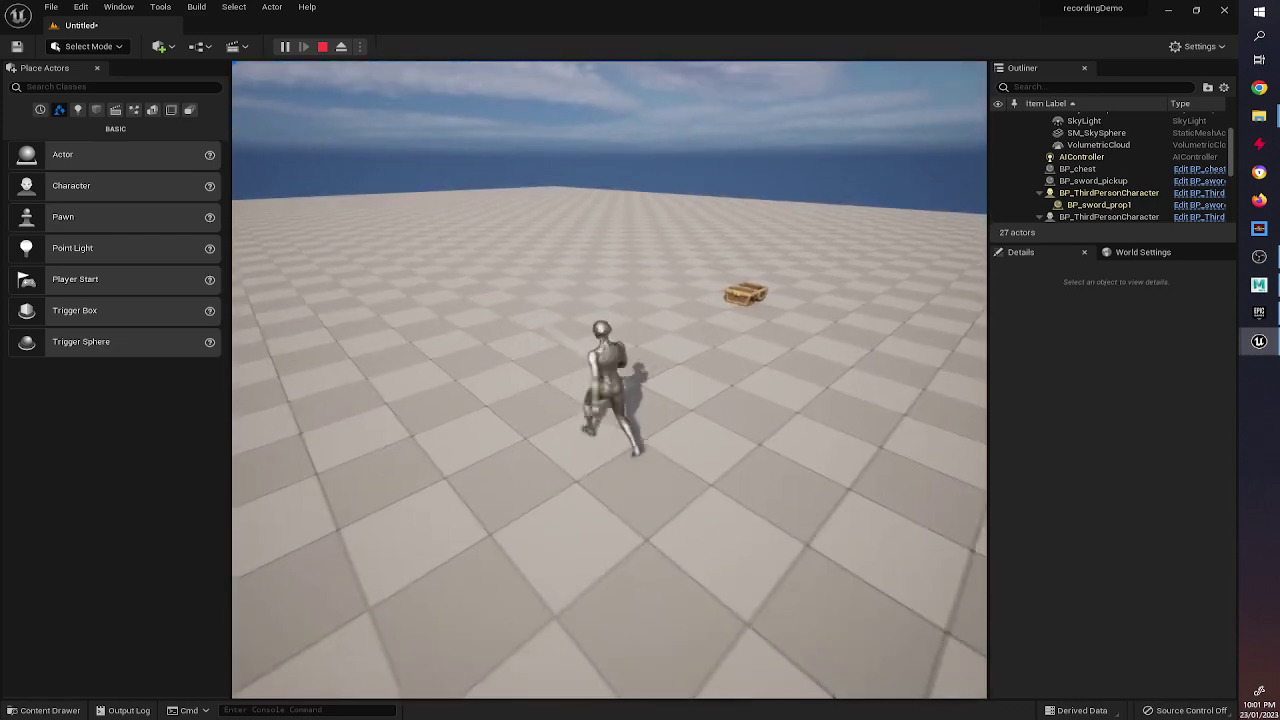
key("d")
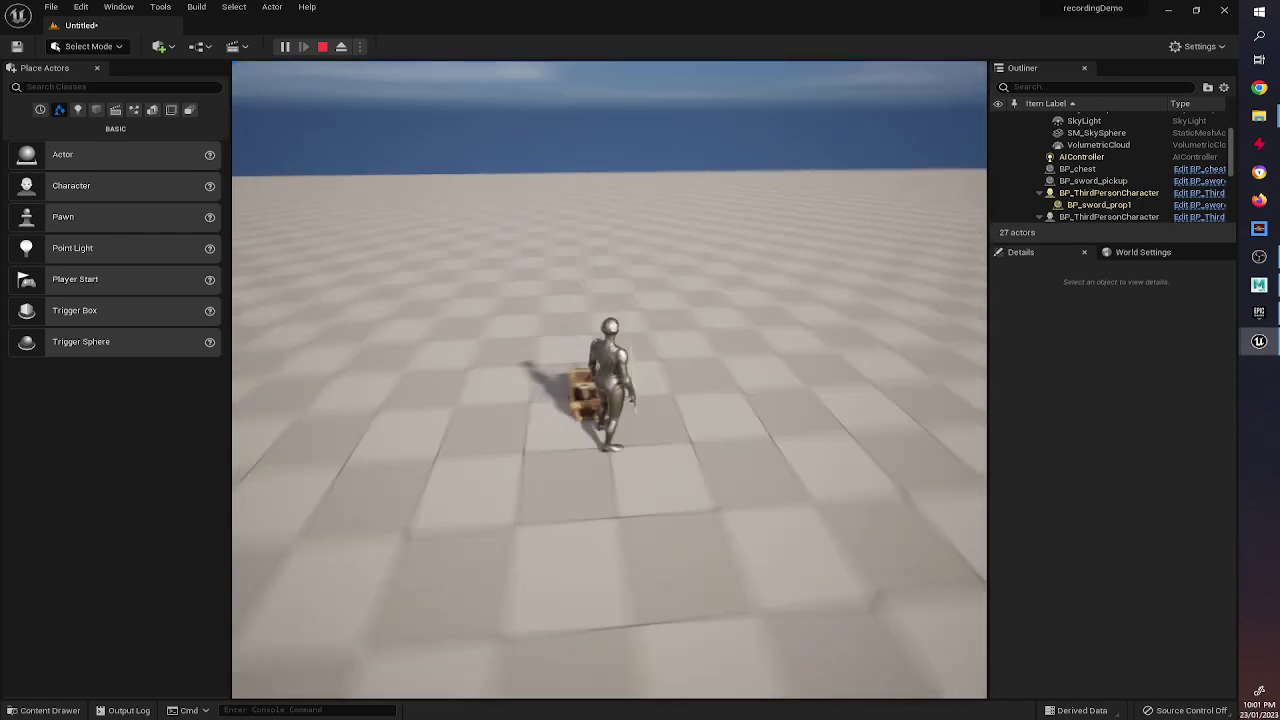
key("e")
key("d")
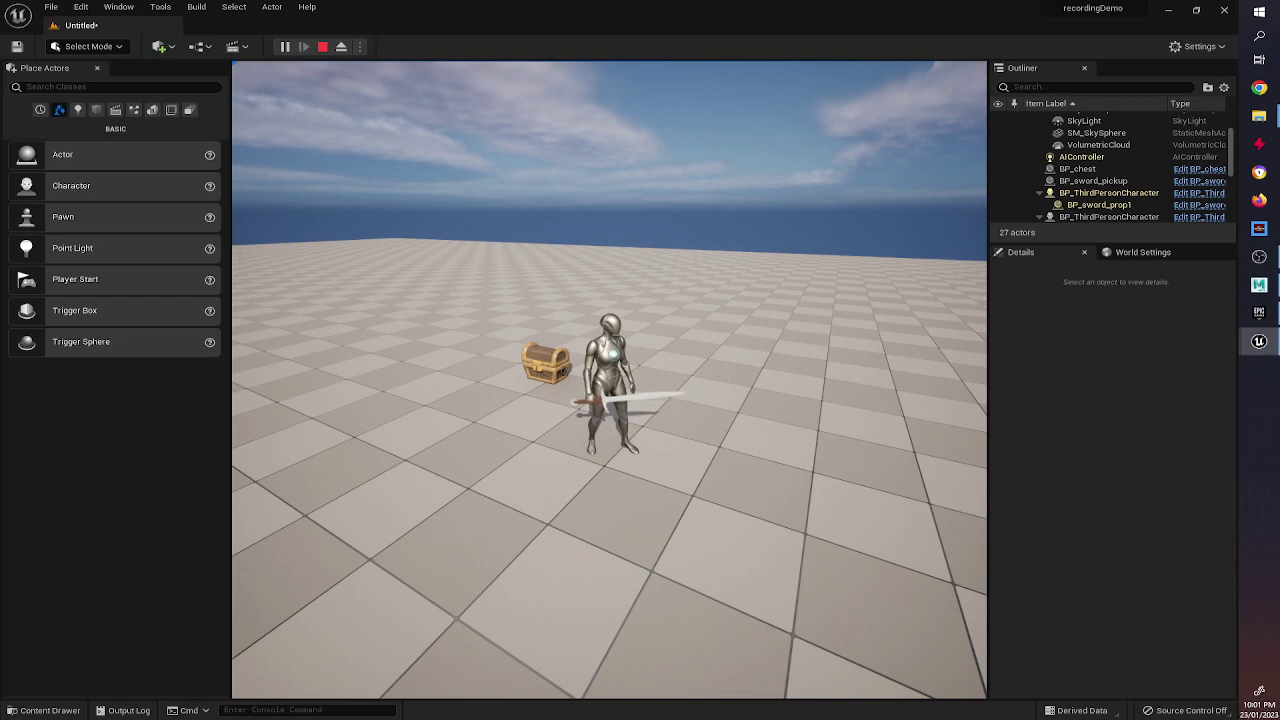
key("a")
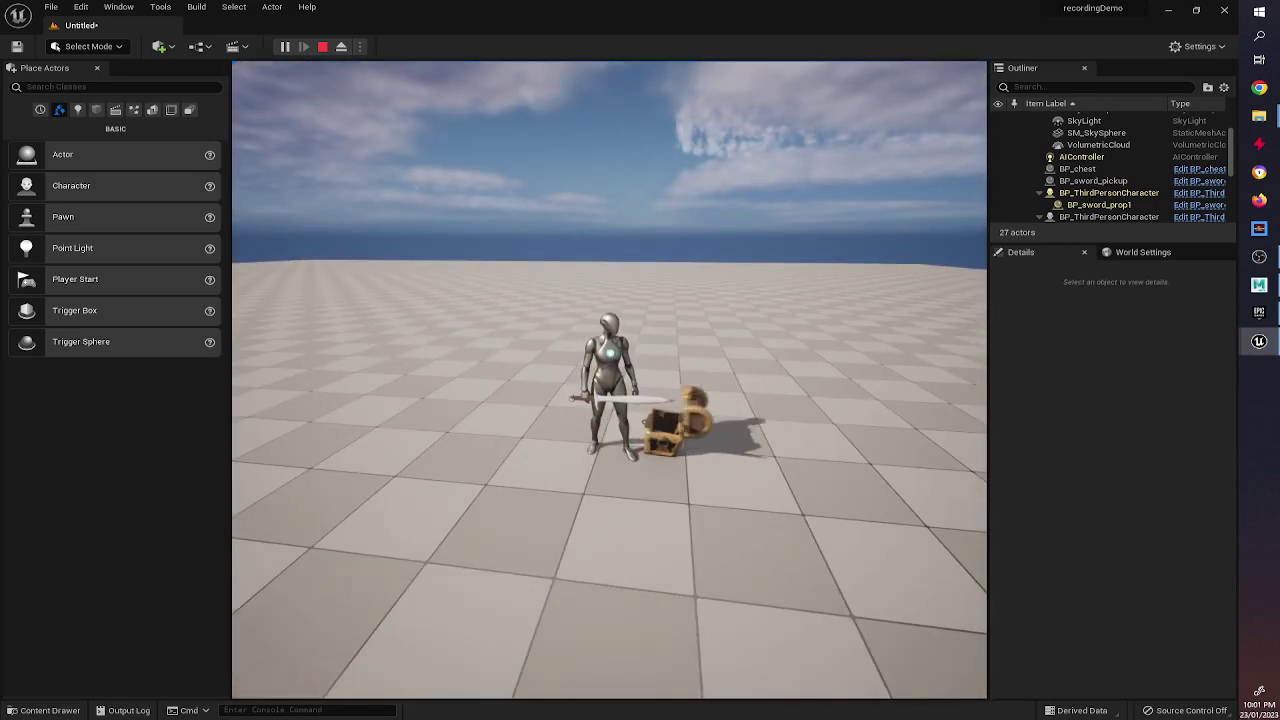
key("a")
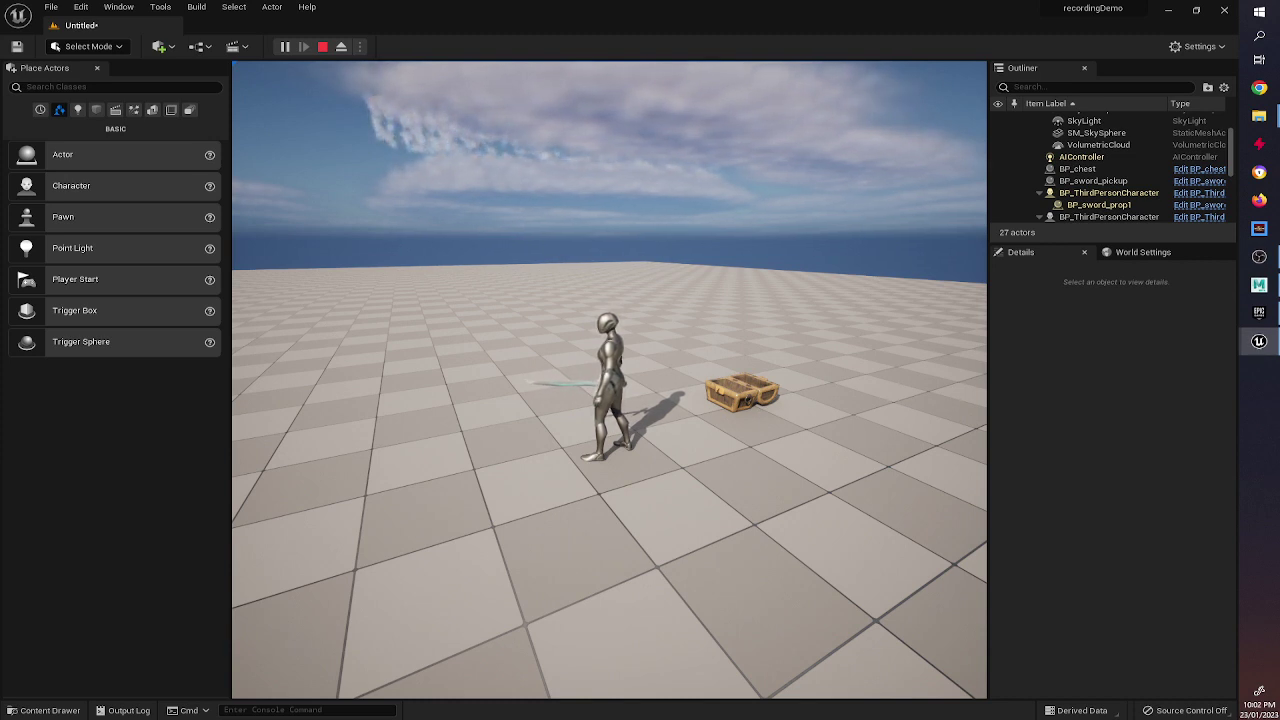
key("a")
key("s")
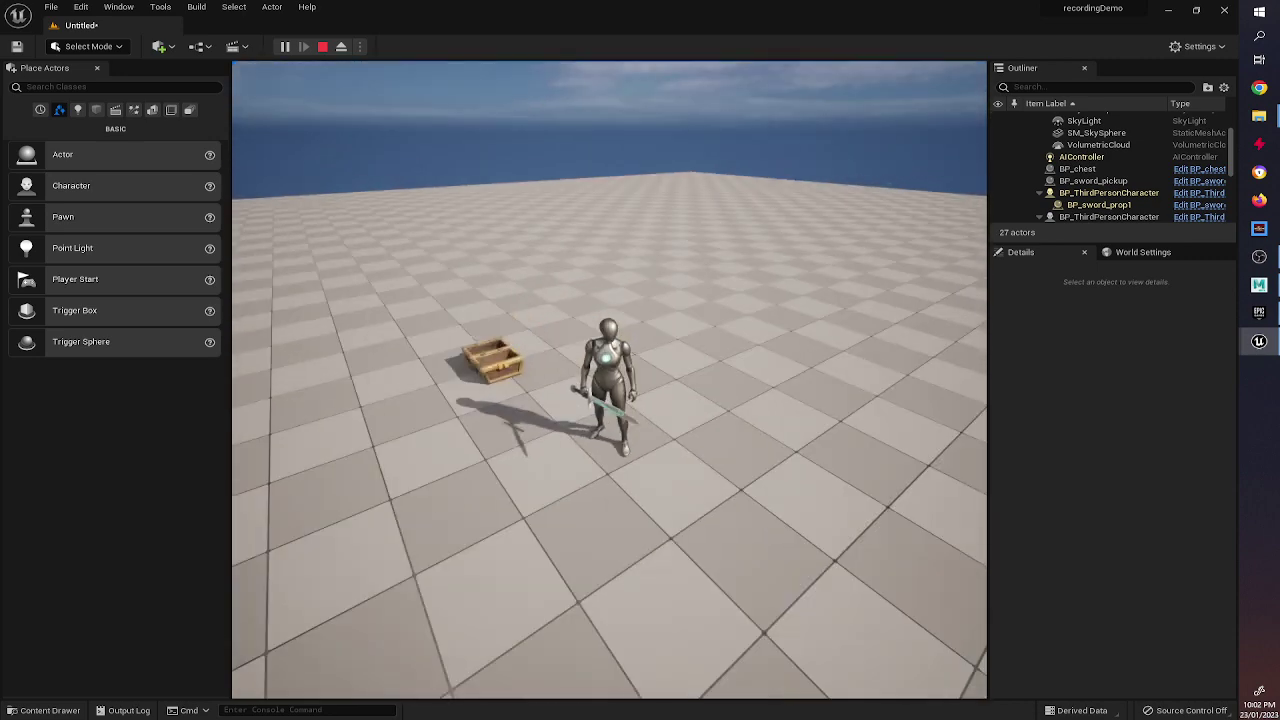
key("w")
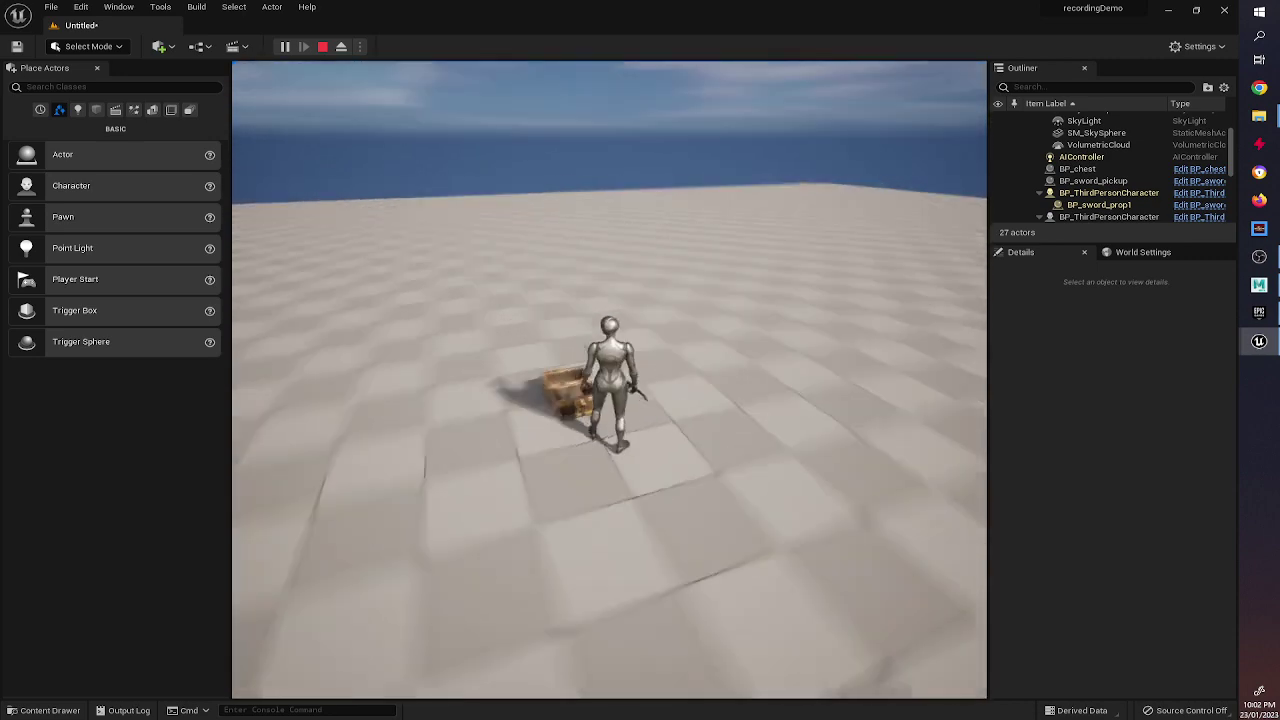